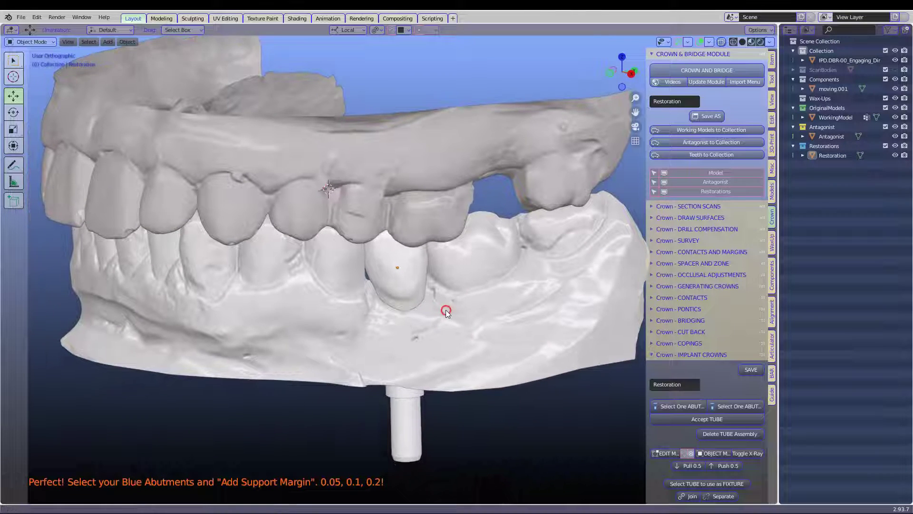
# Step: Select the Restoration crown over the implant and orbit and zoom around it
pyautogui.click(407, 270)
pyautogui.moveTo(419, 273); pyautogui.dragTo(457, 289, button='middle')
pyautogui.scroll(2, 453, 295)
pyautogui.scroll(-2, 481, 245)
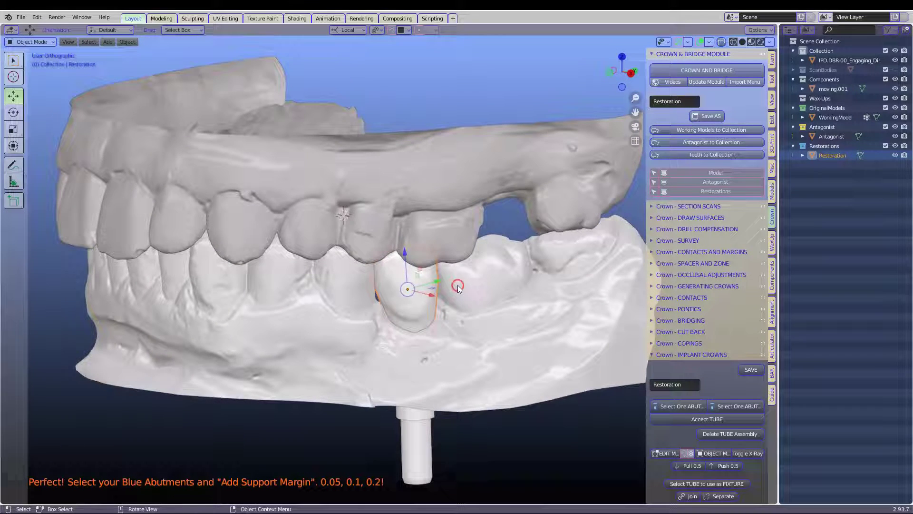
# Step: Hide the Model, Antagonist and Restorations, then select the implant abutment
pyautogui.click(713, 174)
pyautogui.click(718, 180)
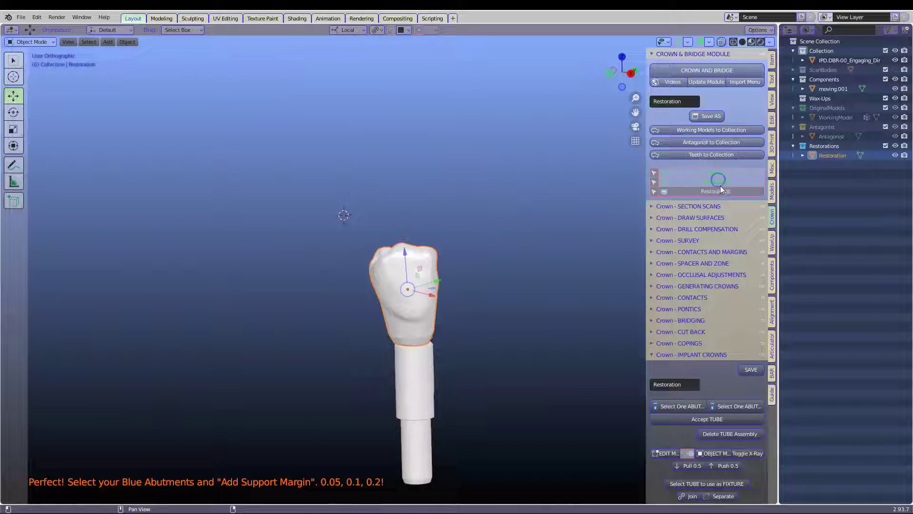
pyautogui.click(723, 191)
pyautogui.click(423, 321)
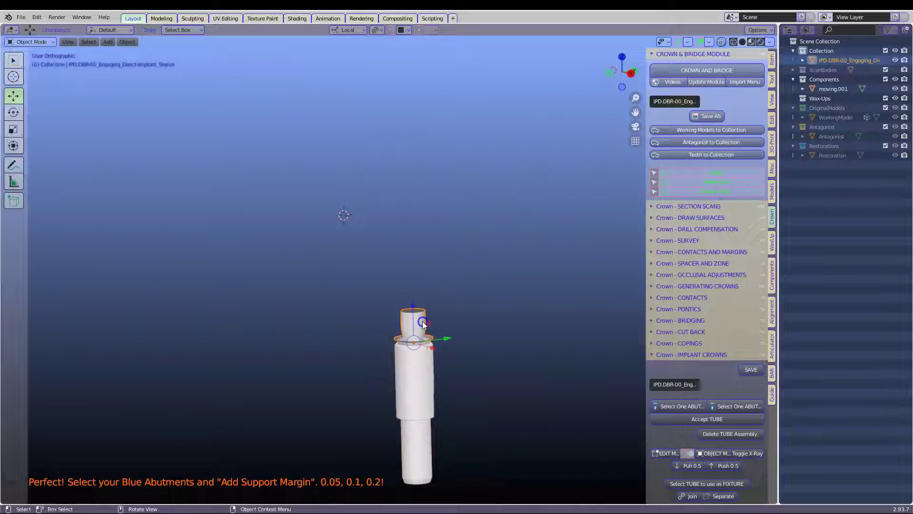
pyautogui.keyDown('shift'); pyautogui.moveTo(493, 290); pyautogui.dragTo(476, 235, button='middle'); pyautogui.keyUp('shift')
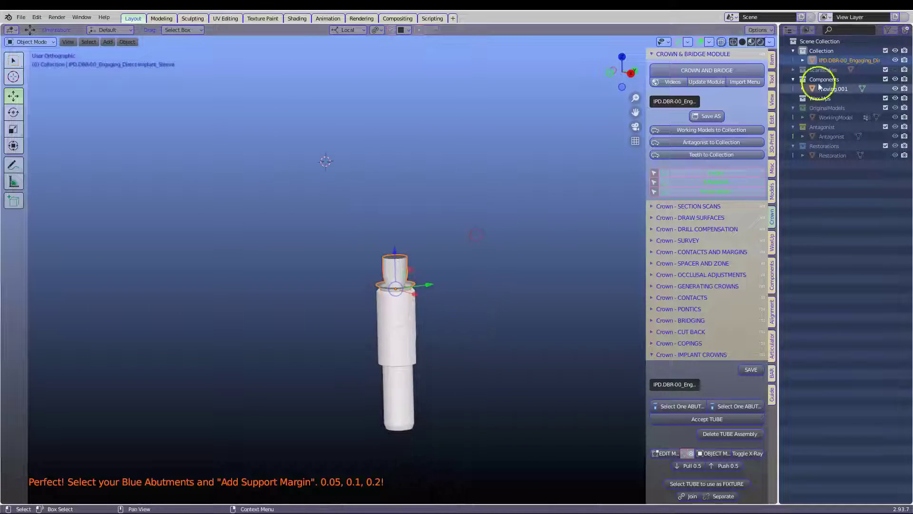
# Step: Show ScanBodies, enable the outliner's Selectable column, select the scan body cap, then hide ScanBodies again
pyautogui.click(896, 70)
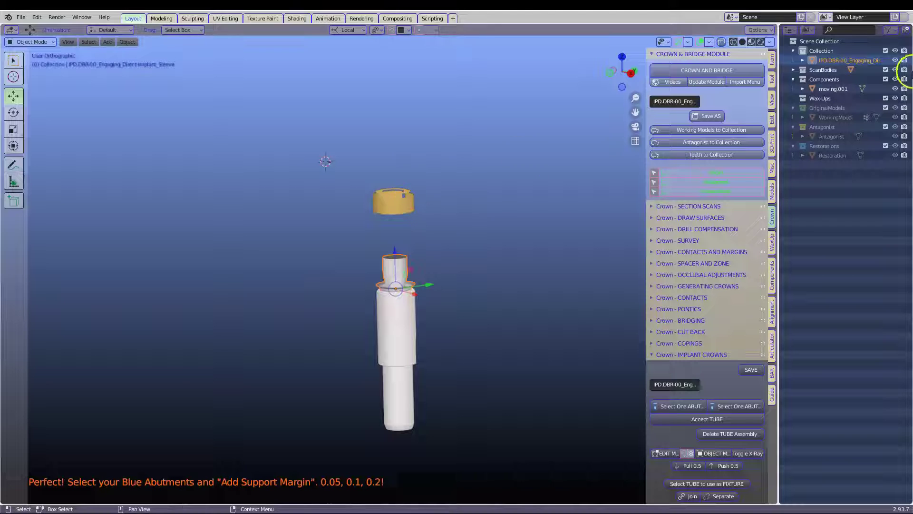
pyautogui.click(888, 30)
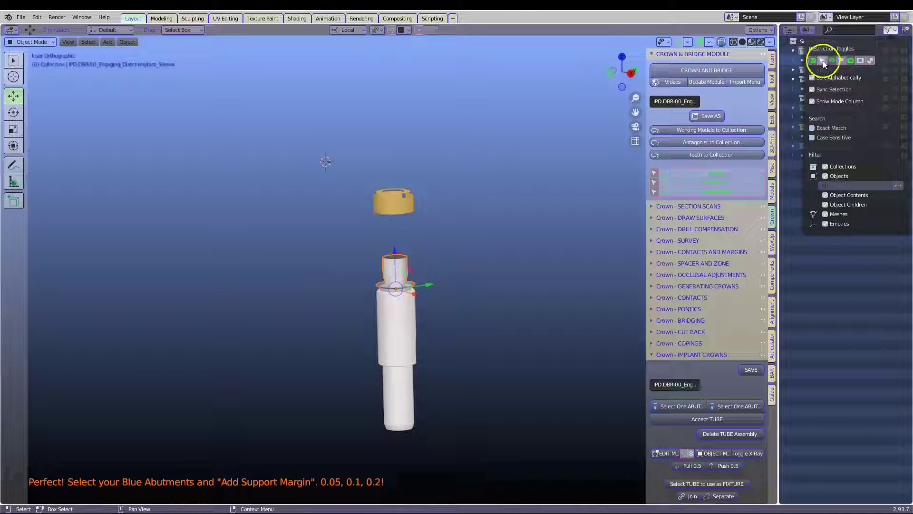
pyautogui.click(823, 61)
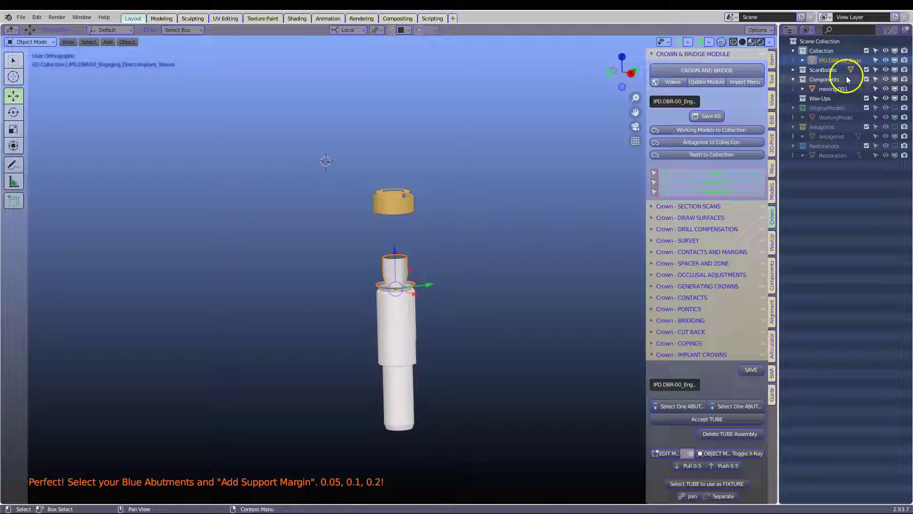
pyautogui.click(405, 207)
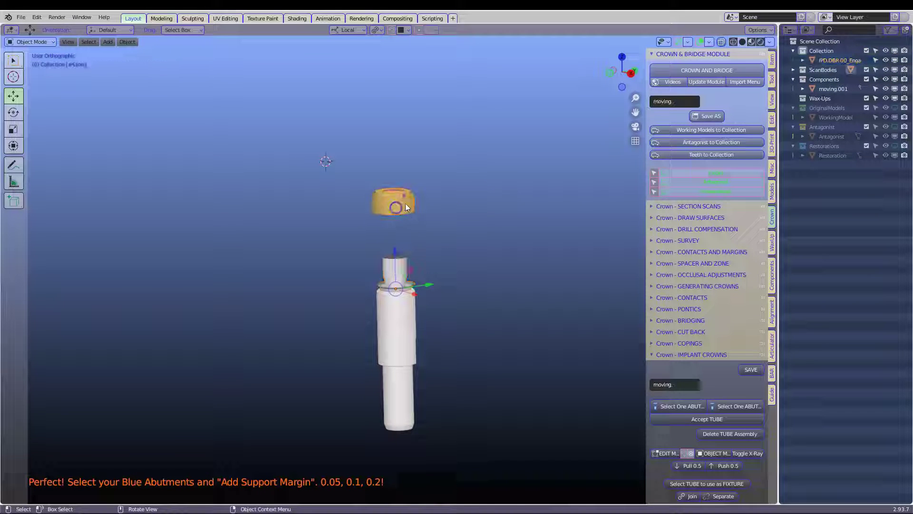
pyautogui.click(893, 70)
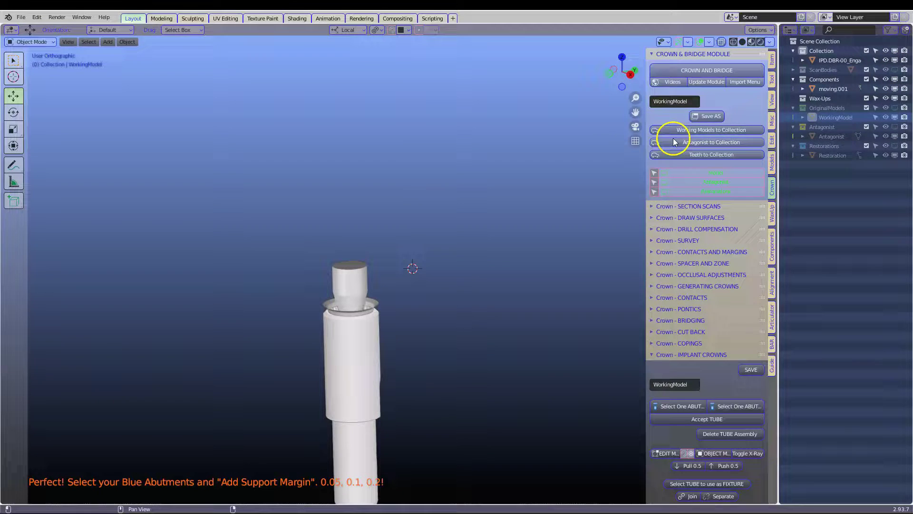
# Step: Show and select the WorkingModel jaw scan and expand Crown - DRAW SURFACES
pyautogui.click(714, 173)
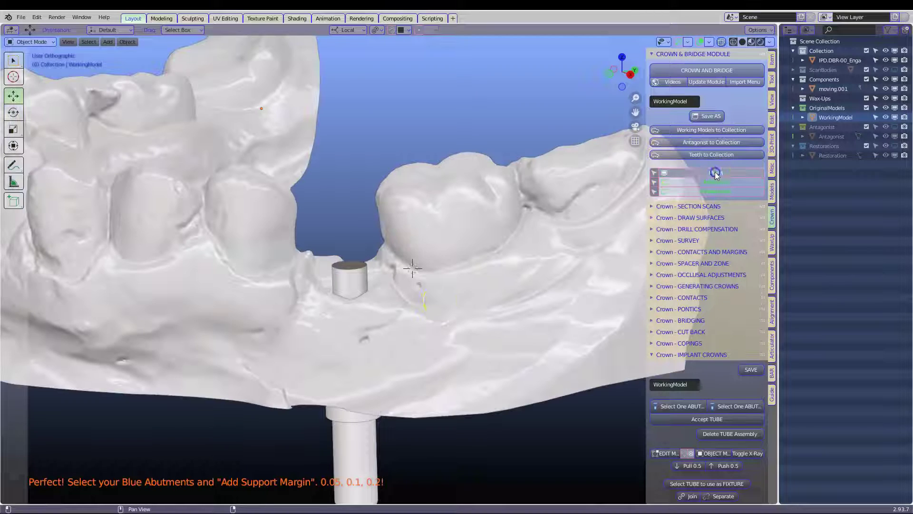
pyautogui.click(415, 265)
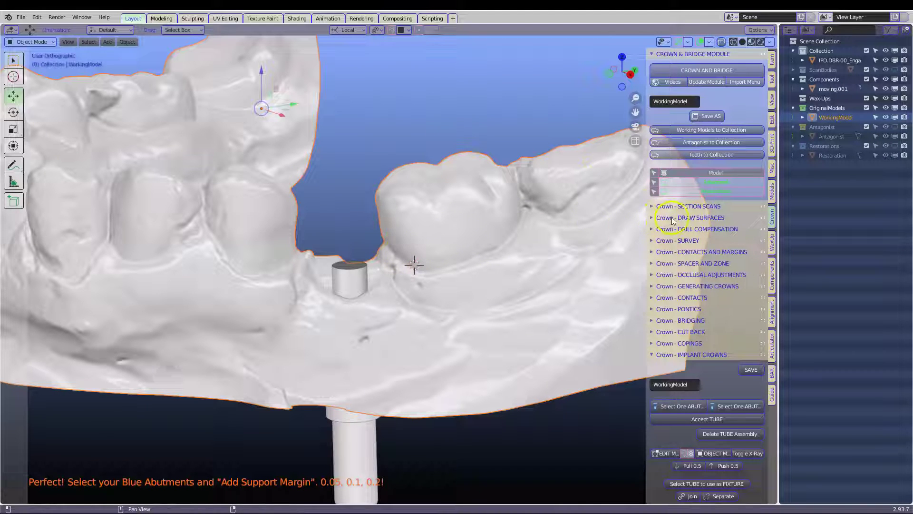
pyautogui.click(656, 218)
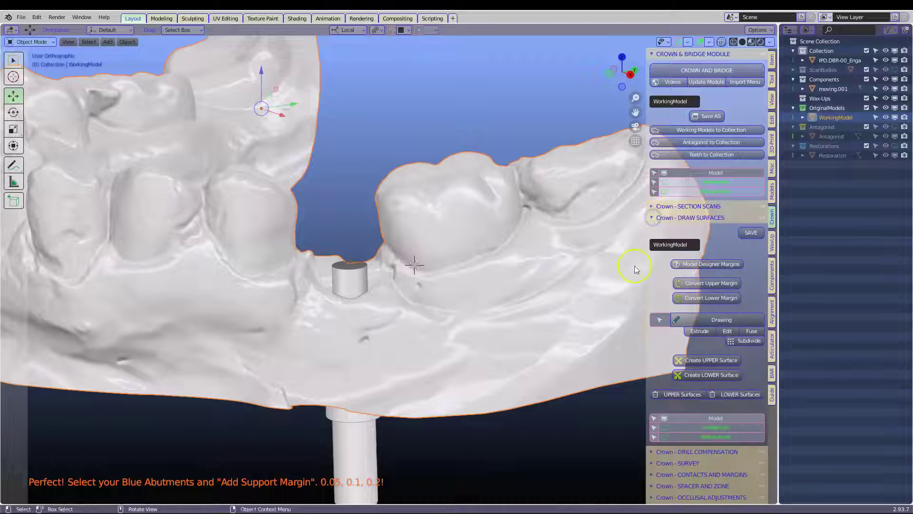
# Step: Start a margin line and draw it across the top of the first tooth beside the gap
pyautogui.click(709, 320)
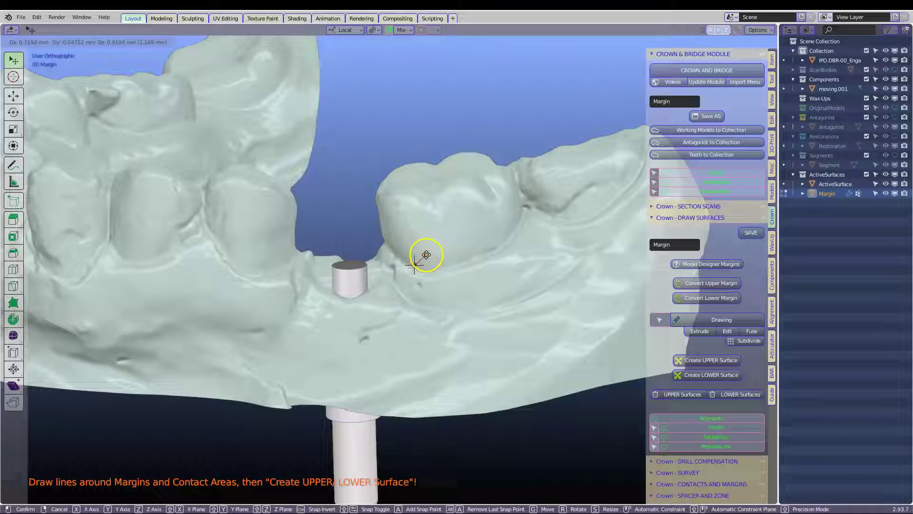
pyautogui.click(428, 253)
pyautogui.click(471, 179)
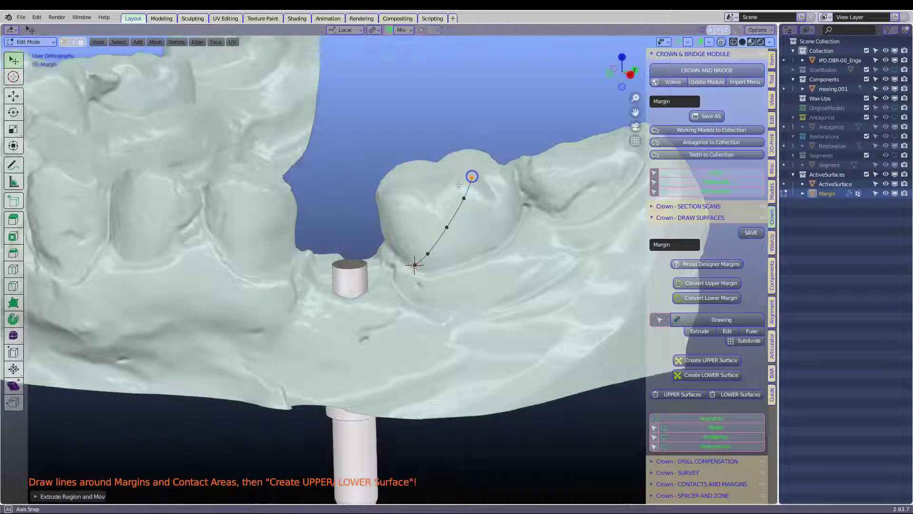
pyautogui.moveTo(471, 178); pyautogui.dragTo(494, 178, button='middle')
pyautogui.click(461, 178)
pyautogui.click(431, 185)
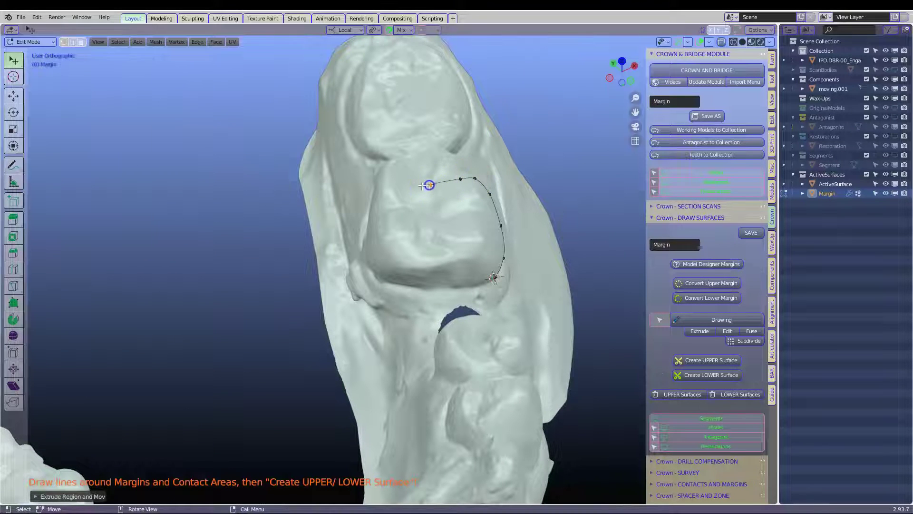
pyautogui.click(402, 185)
pyautogui.click(387, 184)
pyautogui.moveTo(388, 184); pyautogui.dragTo(422, 183, button='middle')
# Step: Close the margin loop around the tooth base and create its LOWER surface
pyautogui.click(385, 205)
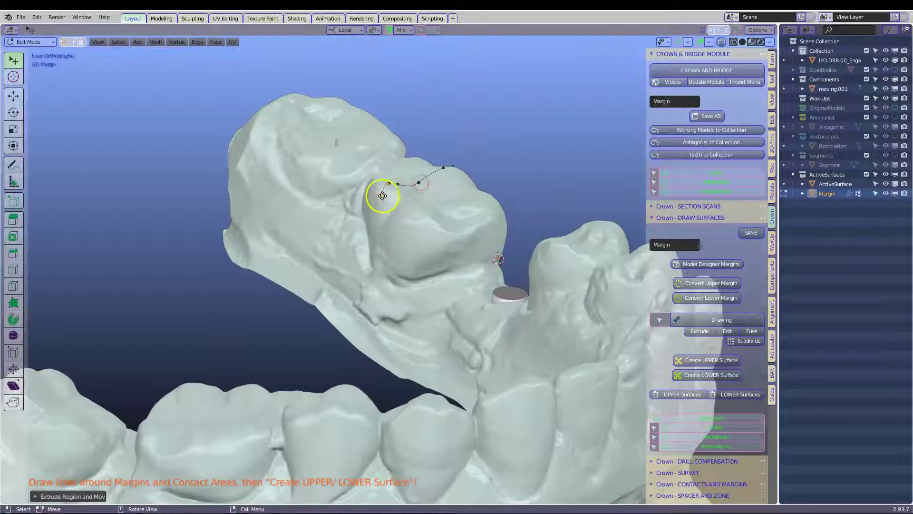
pyautogui.click(392, 235)
pyautogui.click(452, 267)
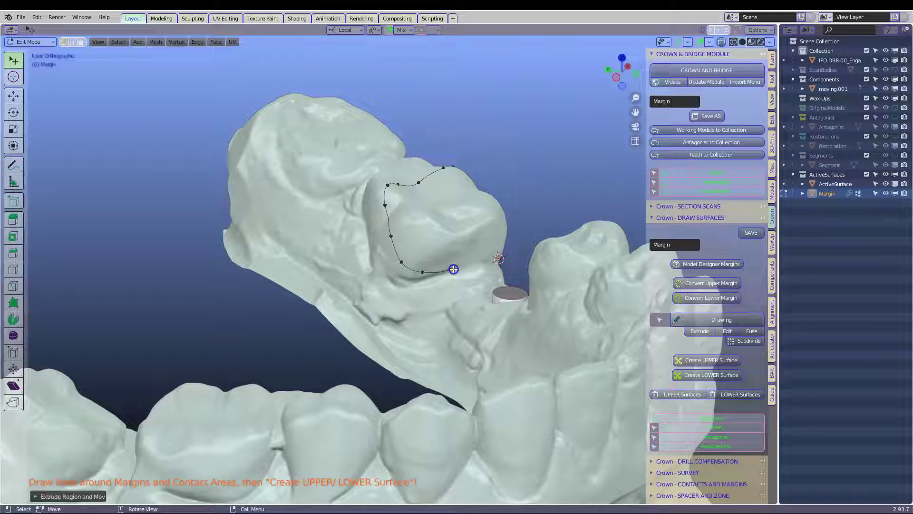
pyautogui.click(477, 258)
pyautogui.moveTo(477, 259)
pyautogui.mouseDown(button='middle')
pyautogui.moveTo(449, 262)
pyautogui.moveTo(490, 267)
pyautogui.mouseUp(button='middle')
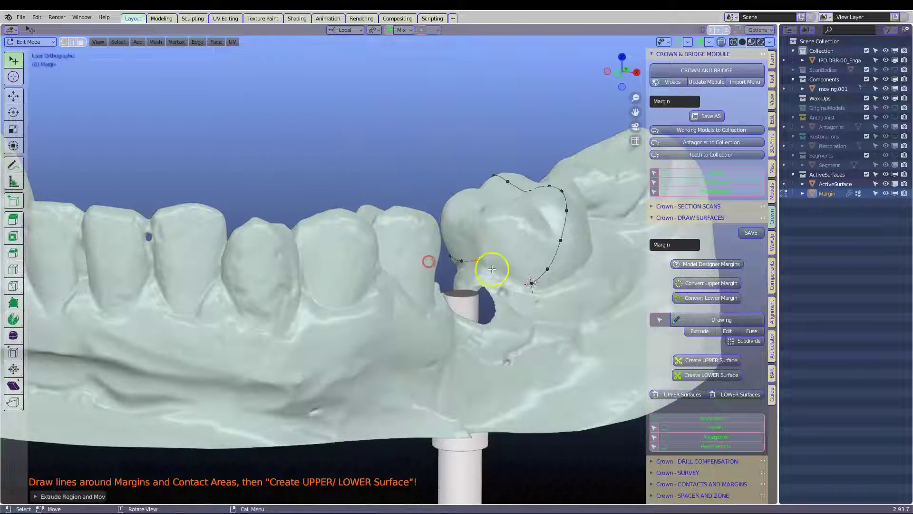
pyautogui.click(533, 284)
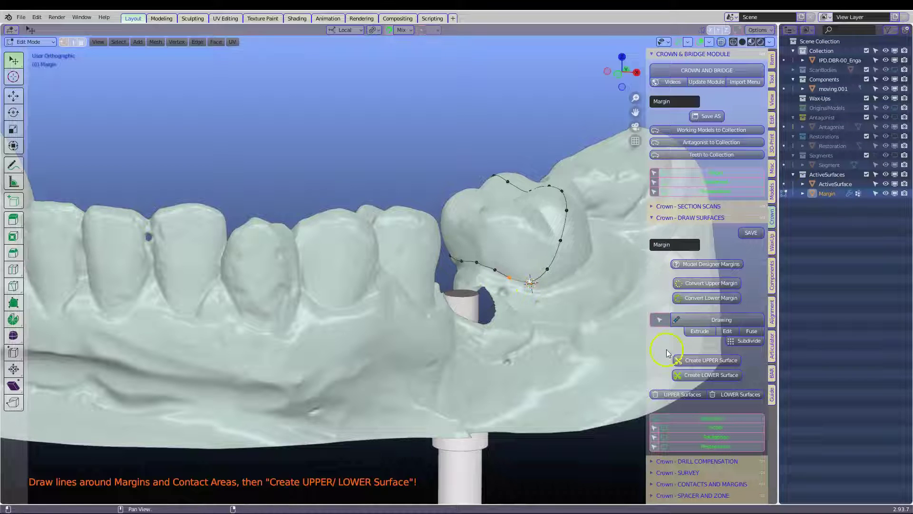
pyautogui.click(708, 374)
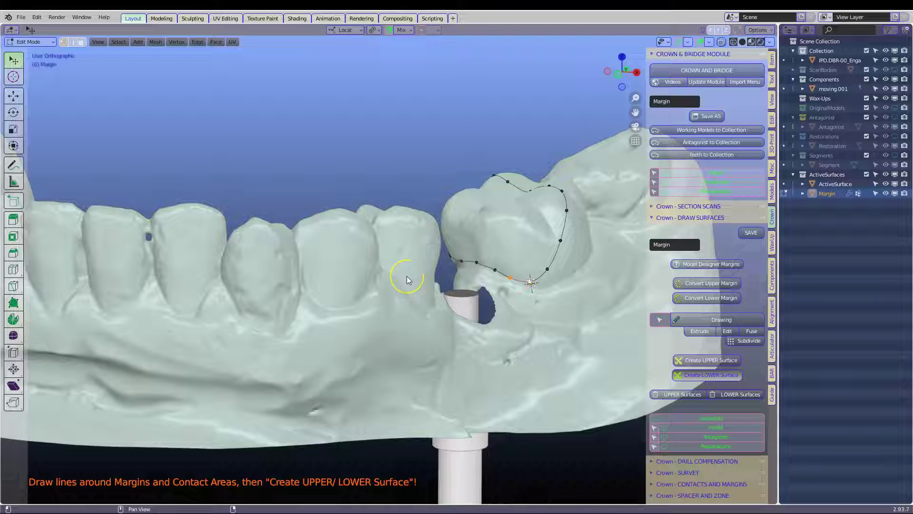
# Step: Draw a margin loop on the second neighbouring tooth and create its LOWER surface
pyautogui.moveTo(416, 270)
pyautogui.mouseDown(button='middle')
pyautogui.moveTo(377, 272)
pyautogui.moveTo(422, 273)
pyautogui.moveTo(461, 195)
pyautogui.mouseUp(button='middle')
pyautogui.click(321, 215)
pyautogui.click(340, 259)
pyautogui.click(460, 195)
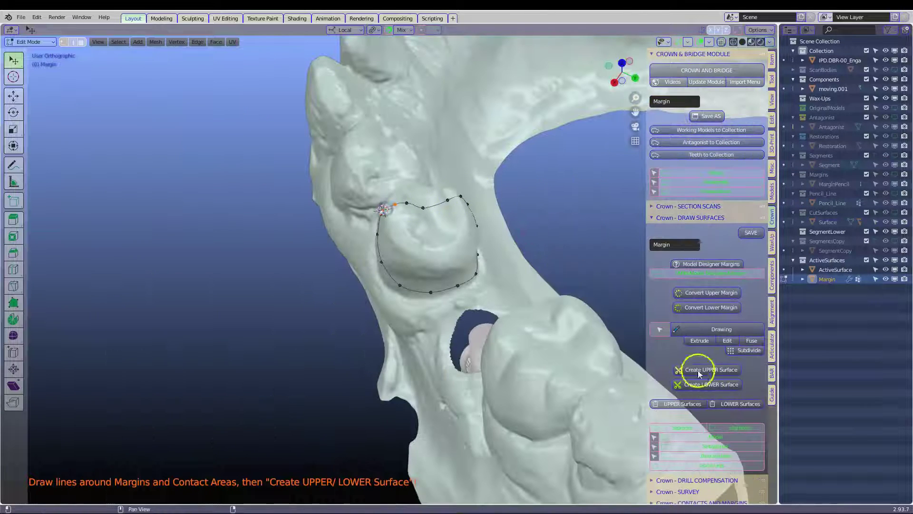
pyautogui.click(701, 384)
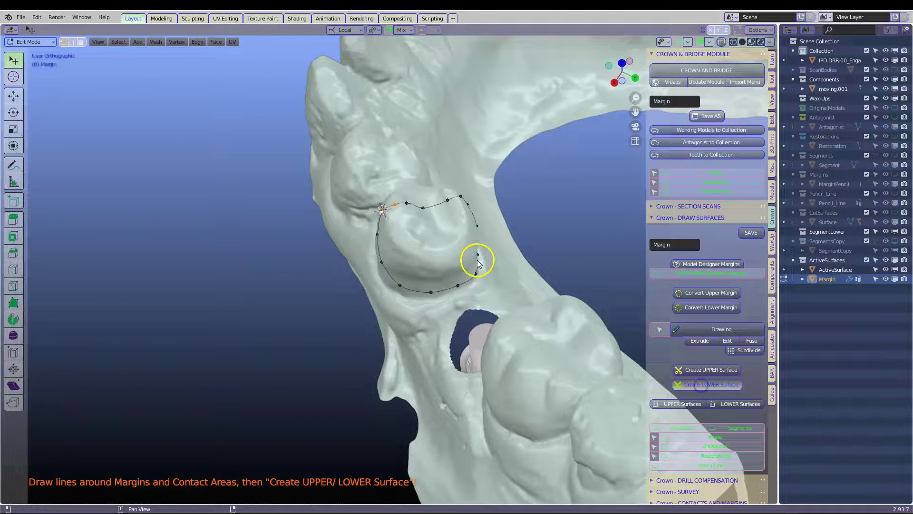
pyautogui.moveTo(464, 265)
pyautogui.mouseDown(button='middle')
pyautogui.moveTo(376, 305)
pyautogui.moveTo(402, 310)
pyautogui.moveTo(447, 272)
pyautogui.mouseUp(button='middle')
# Step: Select the implant sleeve and turn on X-Ray so the jaw scan is see-through
pyautogui.scroll(4, 473, 291)
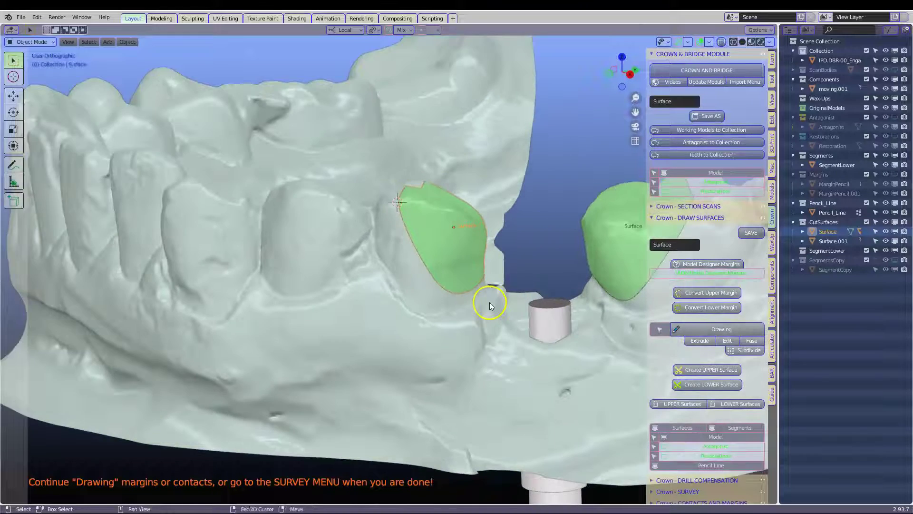
pyautogui.keyDown('shift'); pyautogui.moveTo(490, 302); pyautogui.dragTo(374, 266, button='middle'); pyautogui.keyUp('shift')
pyautogui.click(429, 274)
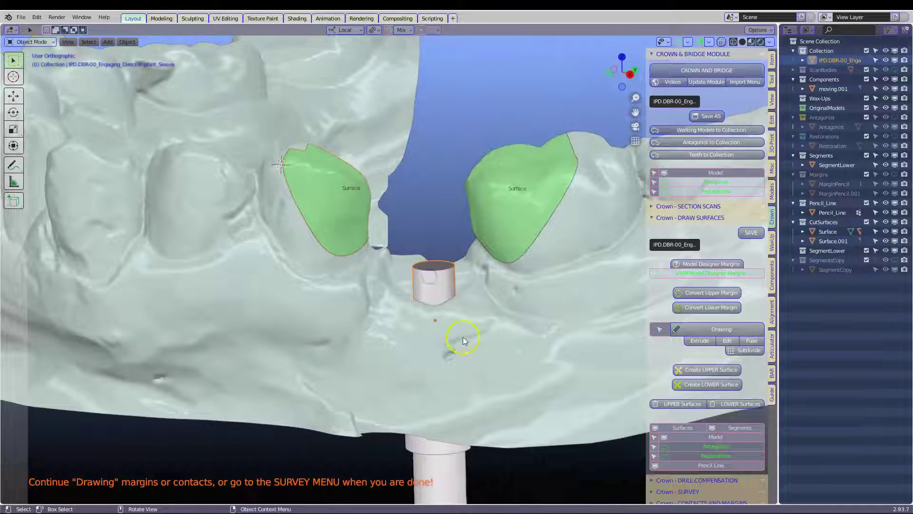
pyautogui.moveTo(464, 337)
pyautogui.mouseDown(button='middle')
pyautogui.moveTo(463, 264)
pyautogui.moveTo(455, 296)
pyautogui.moveTo(459, 321)
pyautogui.moveTo(463, 251)
pyautogui.moveTo(459, 328)
pyautogui.mouseUp(button='middle')
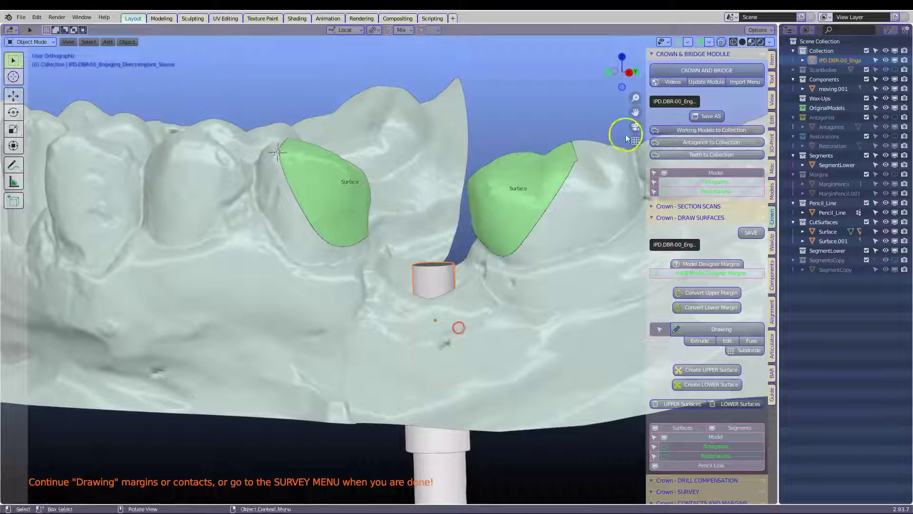
pyautogui.click(721, 42)
pyautogui.scroll(4, 422, 325)
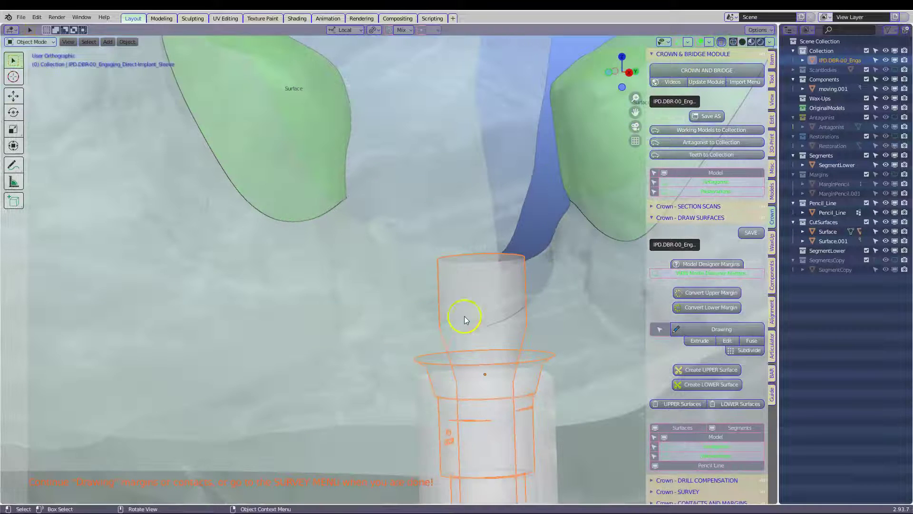
pyautogui.keyDown('shift'); pyautogui.moveTo(481, 306); pyautogui.dragTo(458, 208, button='middle'); pyautogui.keyUp('shift')
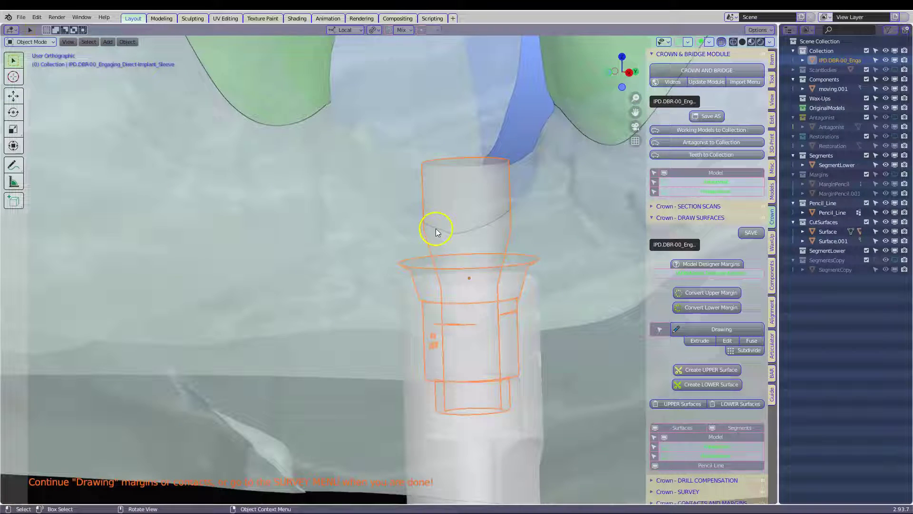
# Step: Enter Edit Mode on the implant sleeve and select its flange edge loop
pyautogui.press('Tab')
pyautogui.scroll(4, 531, 265)
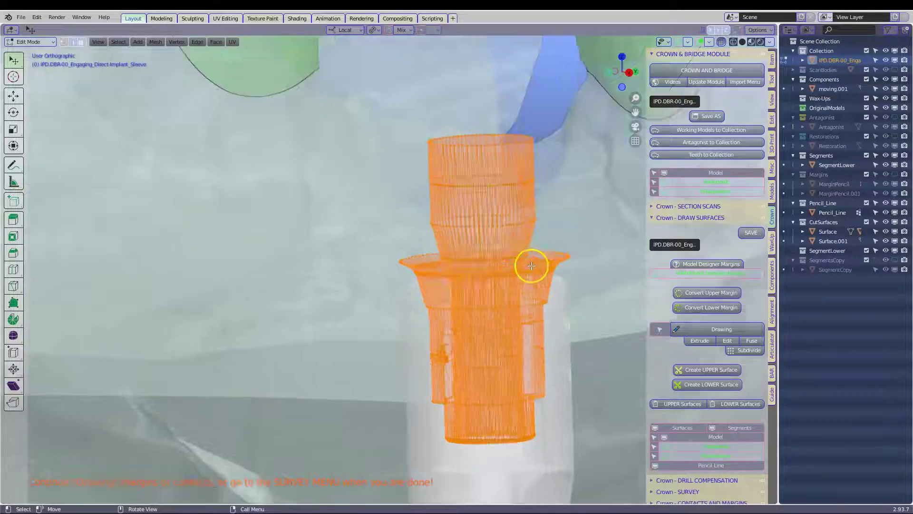
pyautogui.keyDown('alt'); pyautogui.click(416, 252); pyautogui.keyUp('alt')
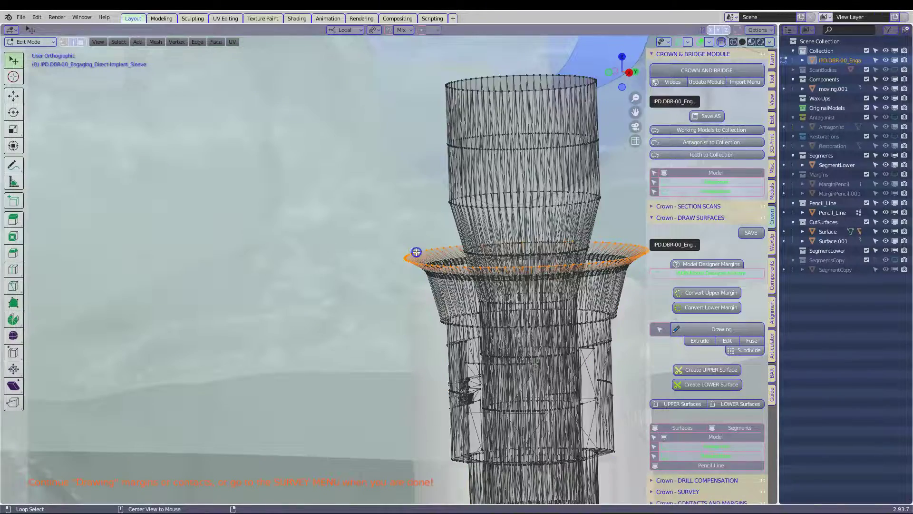
pyautogui.moveTo(438, 261); pyautogui.dragTo(444, 291, button='middle')
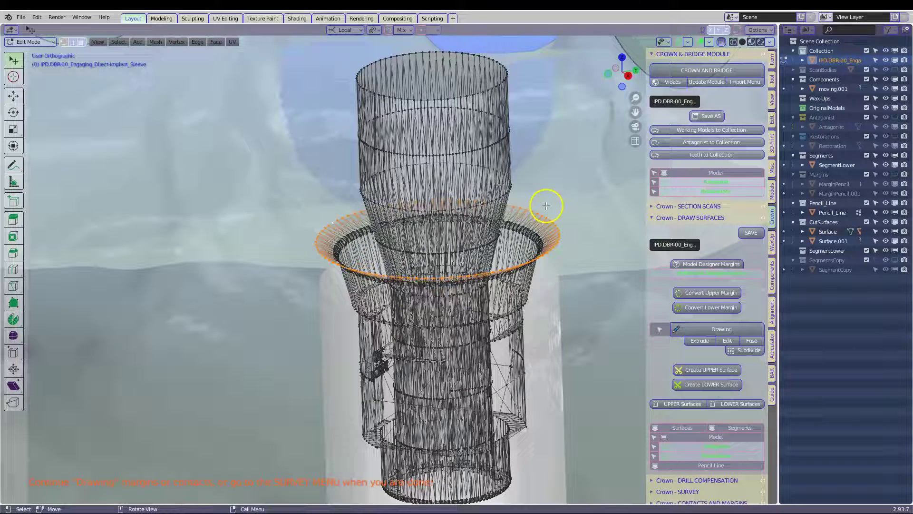
pyautogui.moveTo(502, 285); pyautogui.dragTo(505, 282, button='middle')
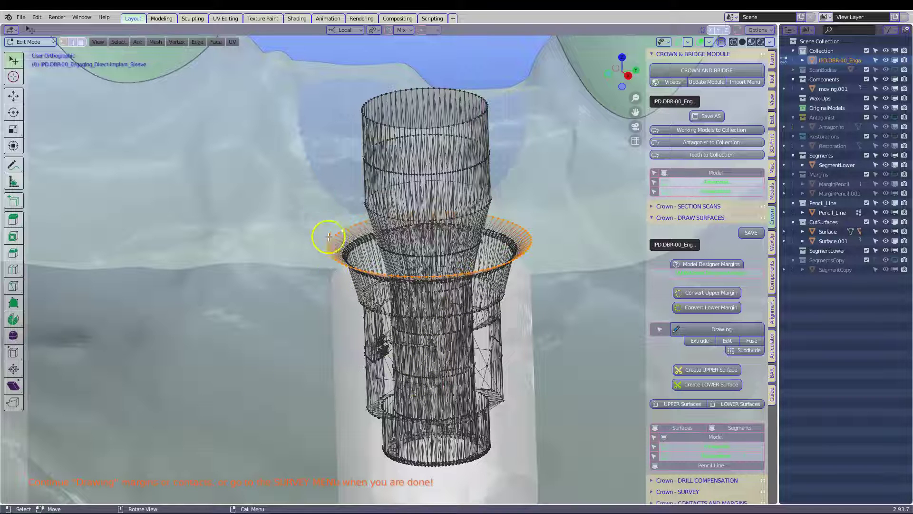
pyautogui.scroll(-3, 332, 249)
# Step: Return to Object Mode and orbit to a side-on view of the implant
pyautogui.press('Tab')
pyautogui.scroll(2, 432, 250)
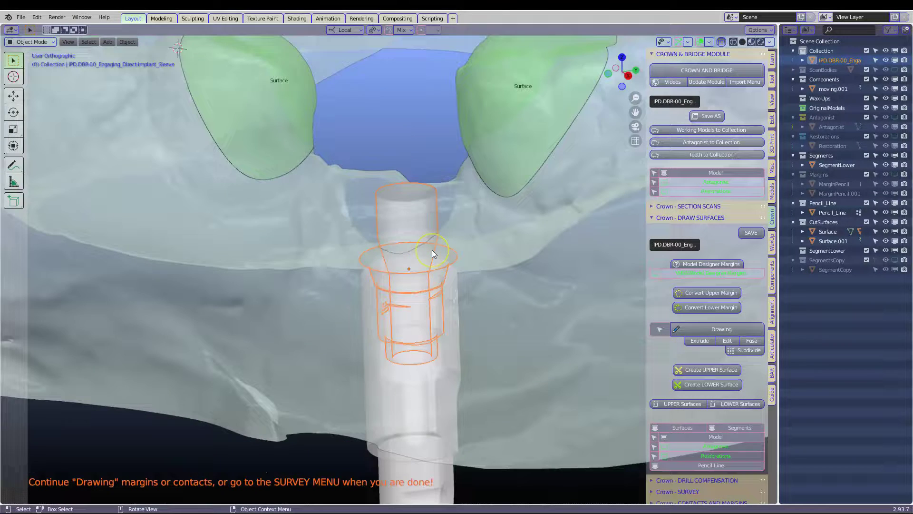
pyautogui.moveTo(432, 250); pyautogui.dragTo(431, 230, button='middle')
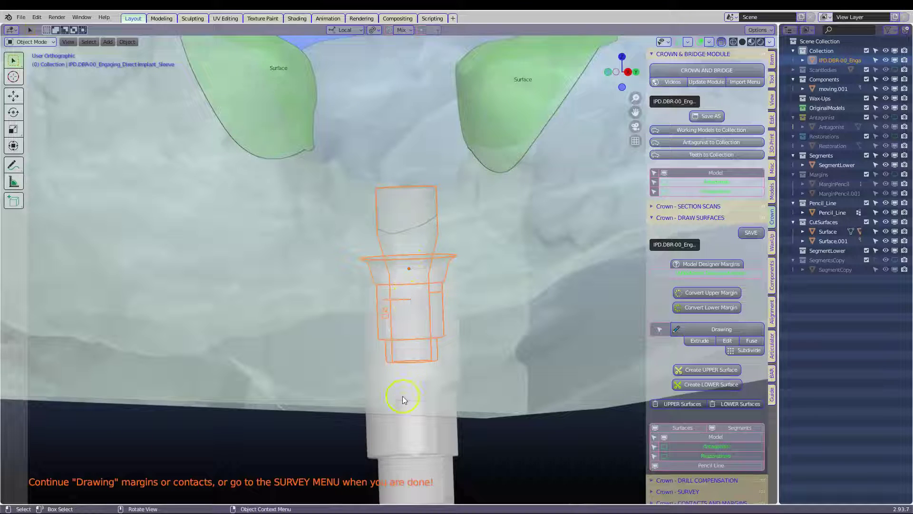
pyautogui.moveTo(390, 164); pyautogui.dragTo(427, 162, button='middle')
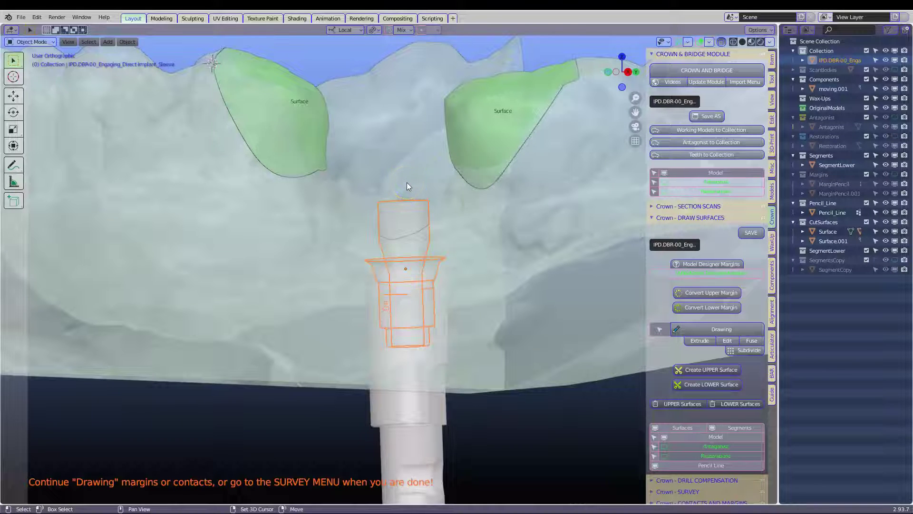
# Step: Duplicate the implant sleeve in place and turn X-Ray off
pyautogui.hotkey('shift', 'd')
pyautogui.press('Escape')
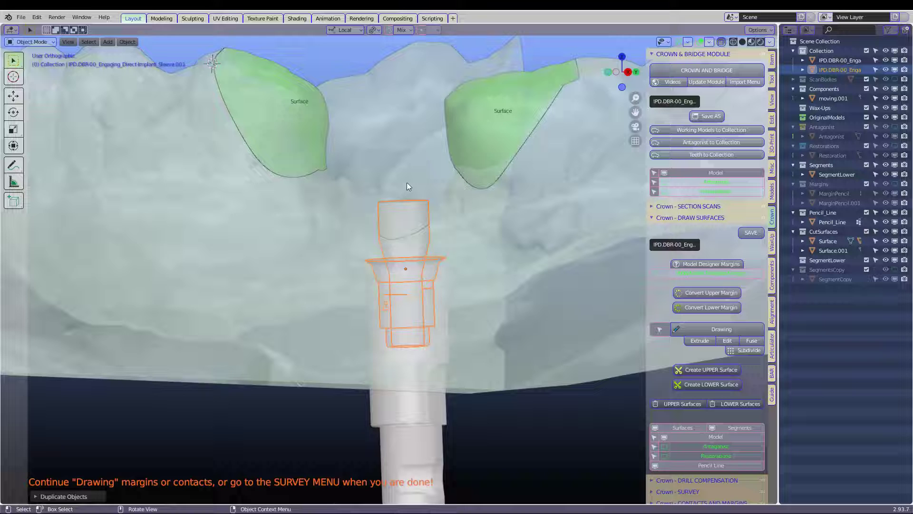
pyautogui.click(723, 43)
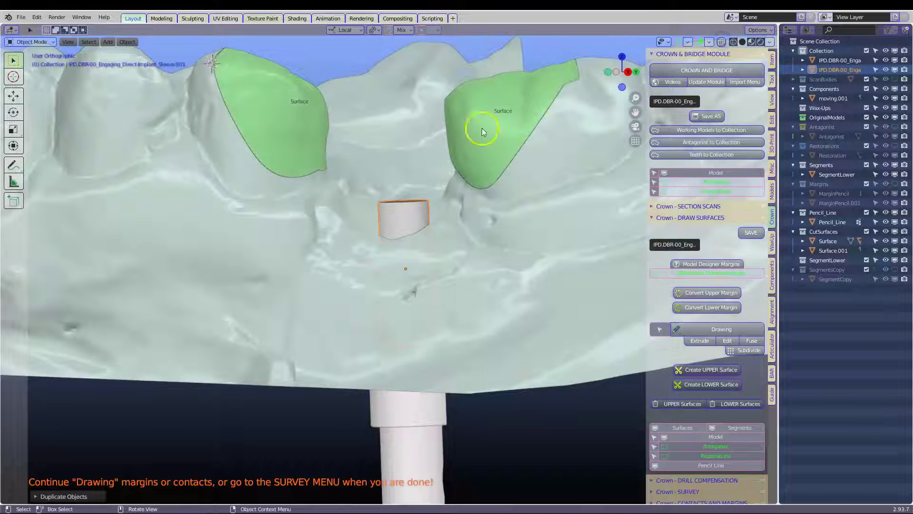
# Step: Select both green surfaces, Surface and Surface.001
pyautogui.moveTo(443, 128); pyautogui.dragTo(411, 136, button='middle')
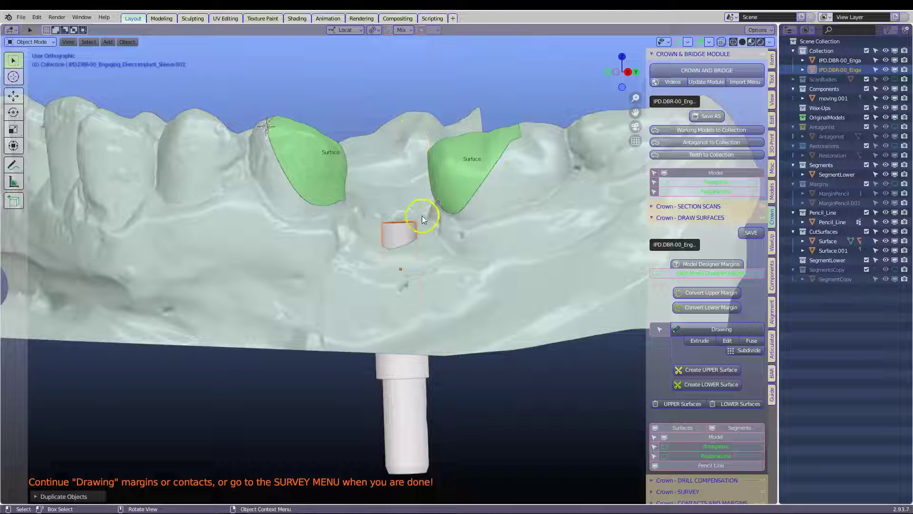
pyautogui.click(320, 156)
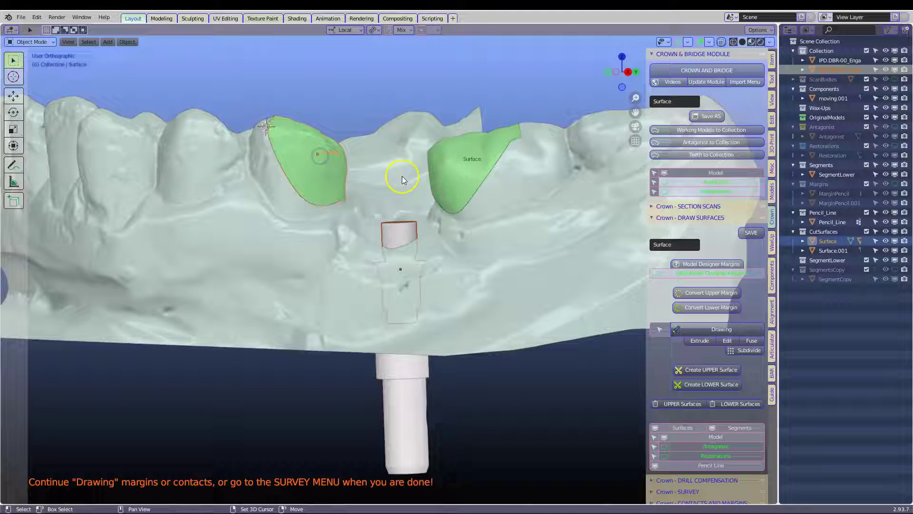
pyautogui.keyDown('shift'); pyautogui.click(458, 157); pyautogui.keyUp('shift')
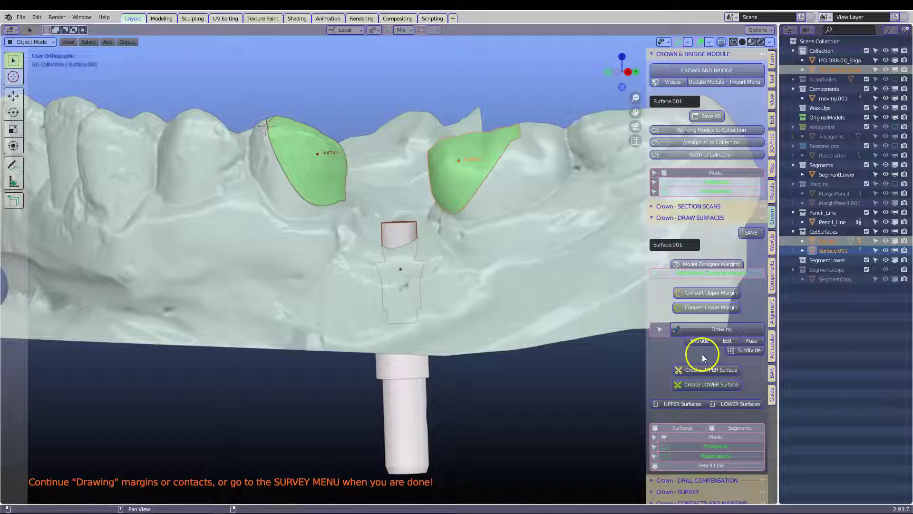
pyautogui.scroll(-4, 702, 354)
pyautogui.scroll(-4, 703, 355)
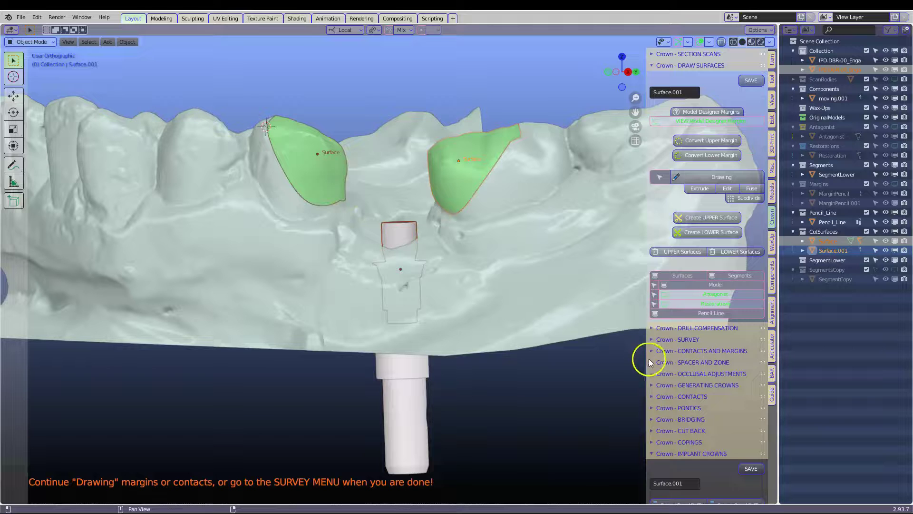
# Step: Expand Crown - SURVEY and survey the lower surfaces from above
pyautogui.click(658, 340)
pyautogui.scroll(-4, 678, 319)
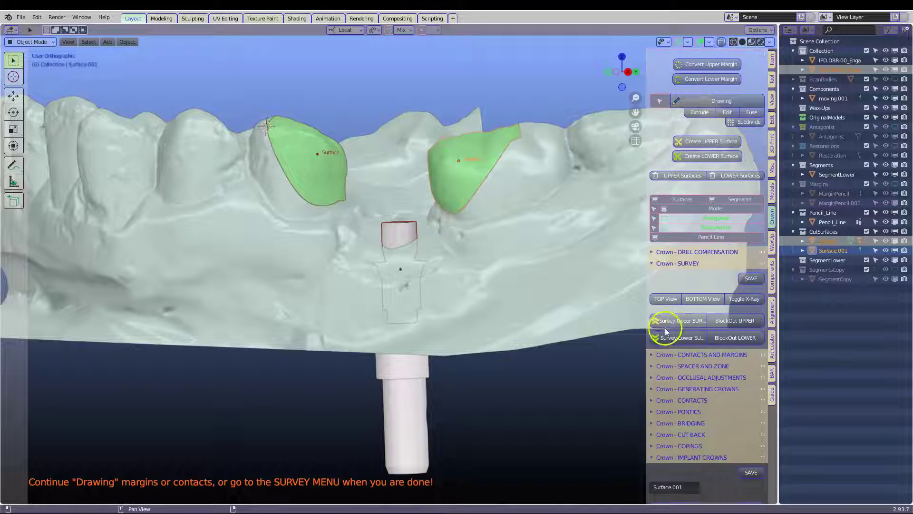
pyautogui.click(676, 338)
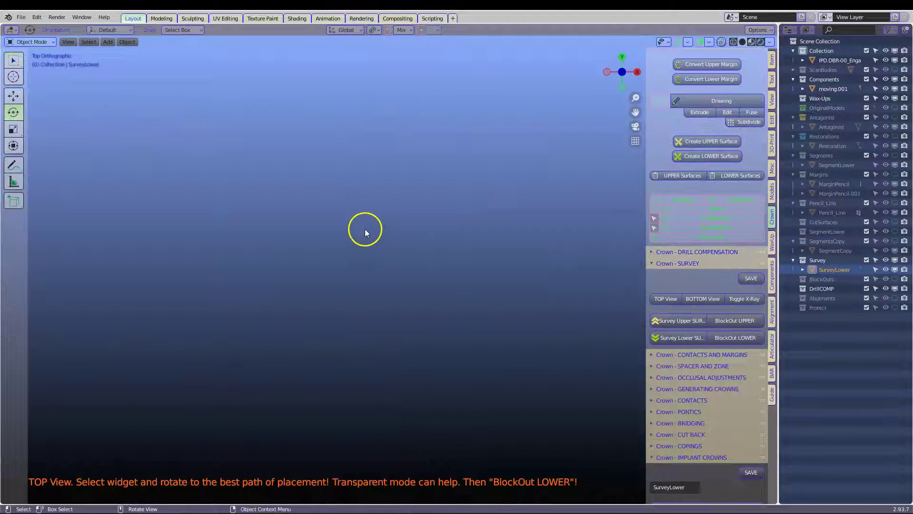
pyautogui.keyDown('shift'); pyautogui.moveTo(494, 306); pyautogui.dragTo(332, 182, button='middle'); pyautogui.keyUp('shift')
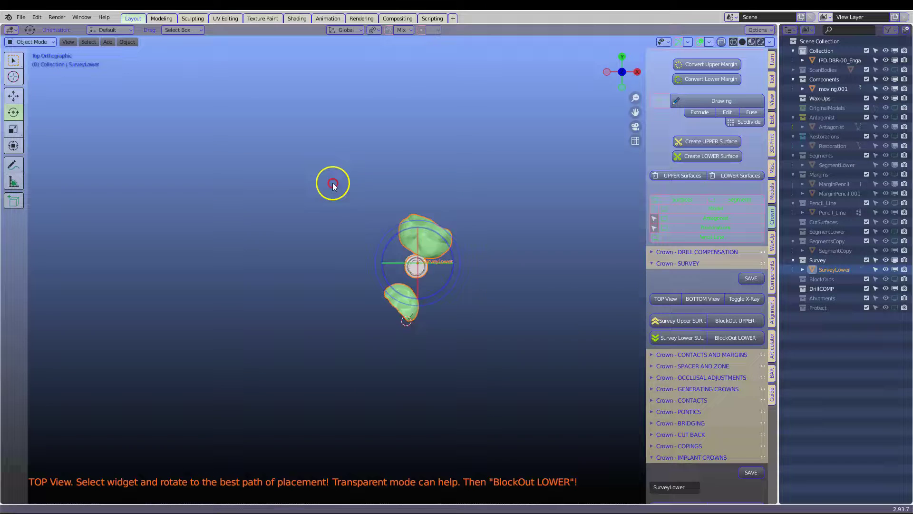
pyautogui.scroll(6, 378, 202)
pyautogui.keyDown('shift'); pyautogui.moveTo(377, 202); pyautogui.dragTo(371, 377, button='middle'); pyautogui.keyUp('shift')
pyautogui.scroll(4, 385, 353)
# Step: Rotate the SurveyLower meshes to the best insertion path and confirm it
pyautogui.moveTo(378, 352); pyautogui.dragTo(308, 329)
pyautogui.click(298, 330)
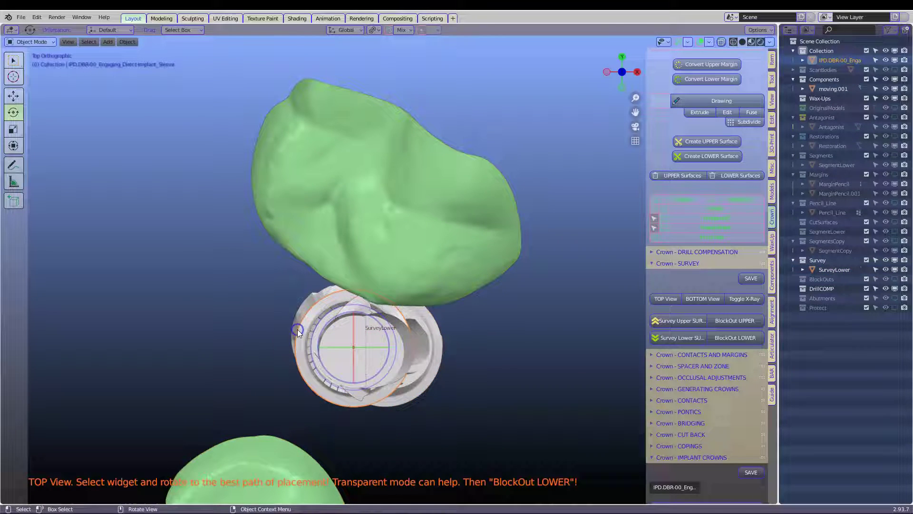
pyautogui.click(295, 311)
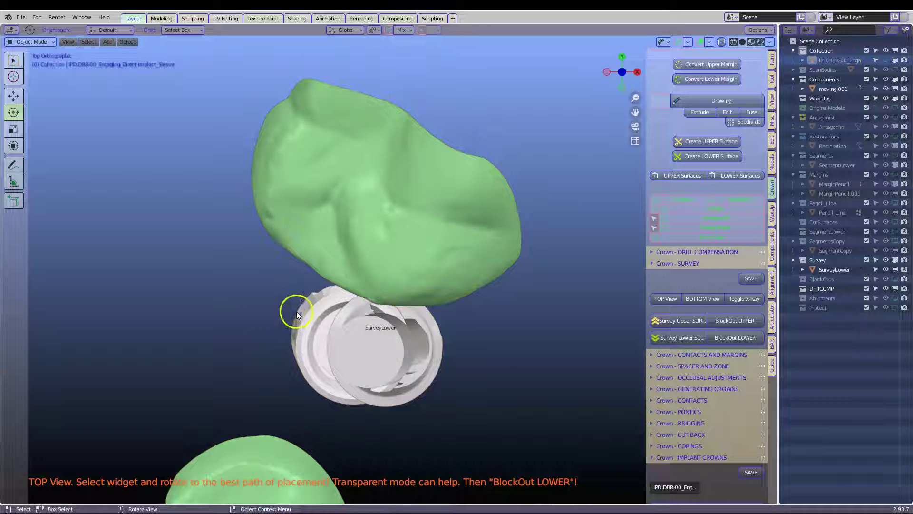
pyautogui.click(393, 255)
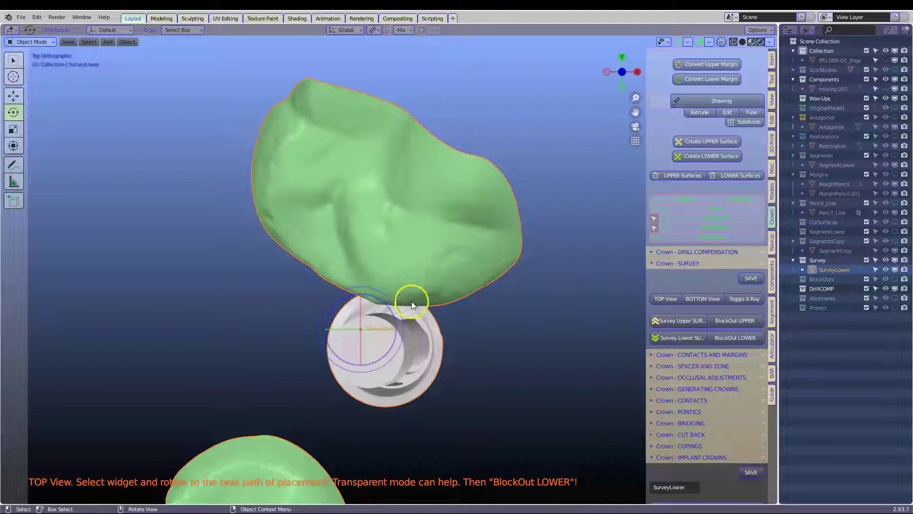
pyautogui.moveTo(412, 305); pyautogui.dragTo(412, 243)
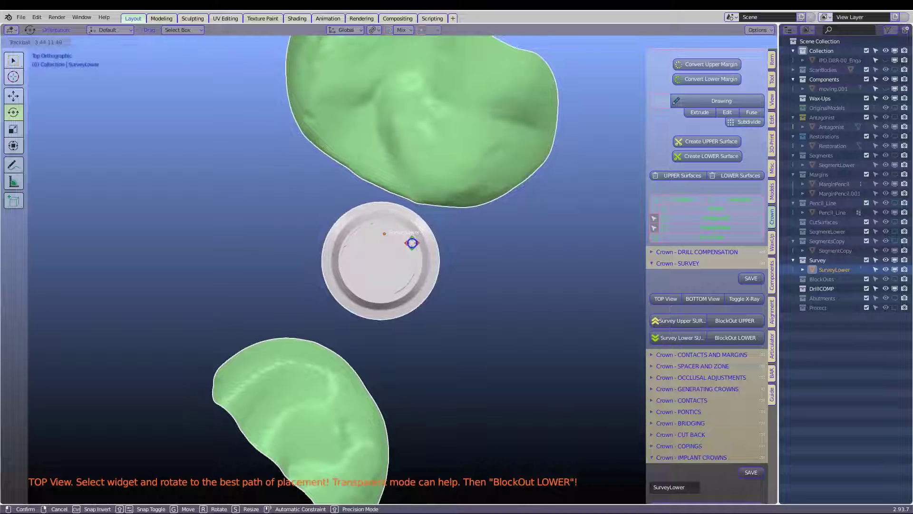
pyautogui.click(449, 233)
pyautogui.scroll(2, 452, 228)
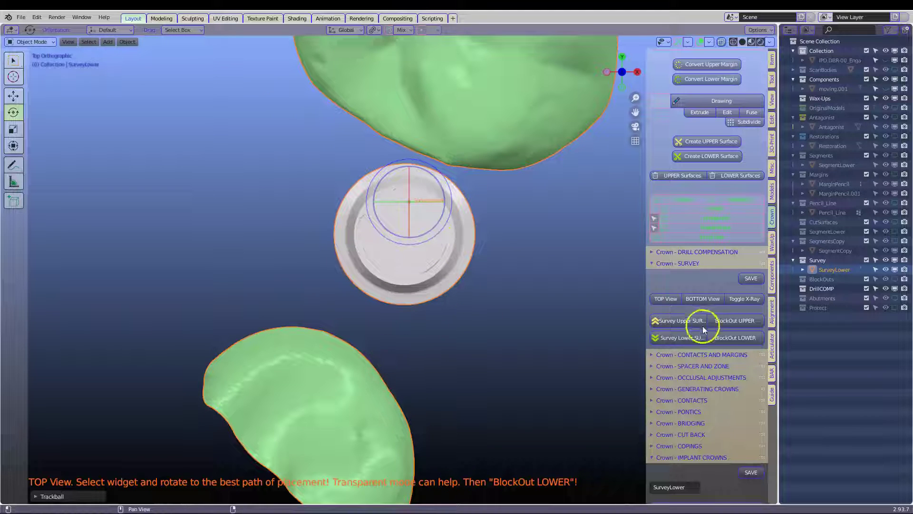
# Step: Block out the lower surfaces along this path and view them from the side
pyautogui.click(729, 339)
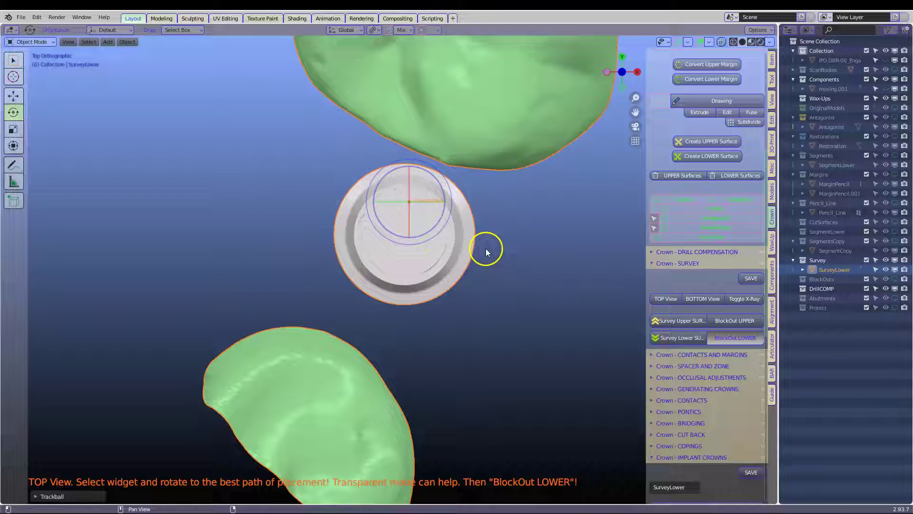
pyautogui.moveTo(486, 248)
pyautogui.mouseDown()
pyautogui.moveTo(473, 206)
pyautogui.moveTo(486, 223)
pyautogui.mouseUp()
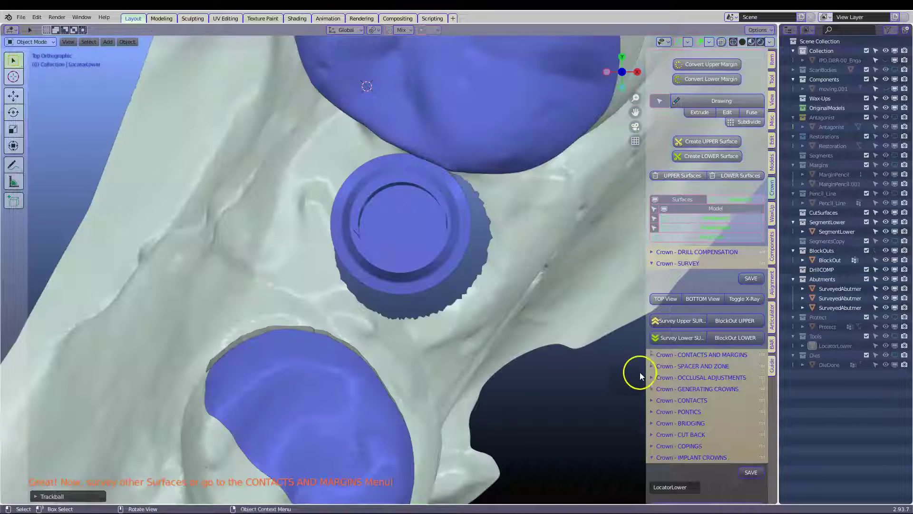
pyautogui.moveTo(638, 371); pyautogui.dragTo(438, 260, button='middle')
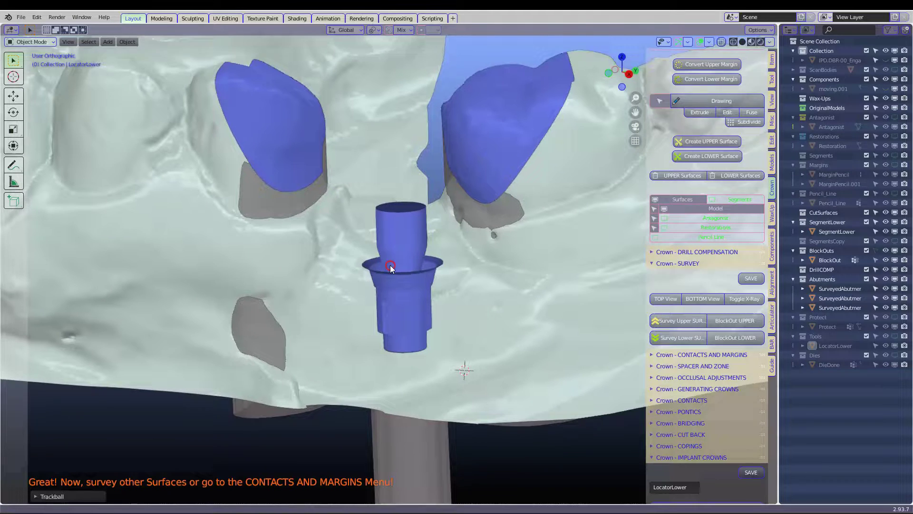
# Step: Delete the blue surveyed abutment over the implant
pyautogui.click(388, 229)
pyautogui.scroll(2, 389, 227)
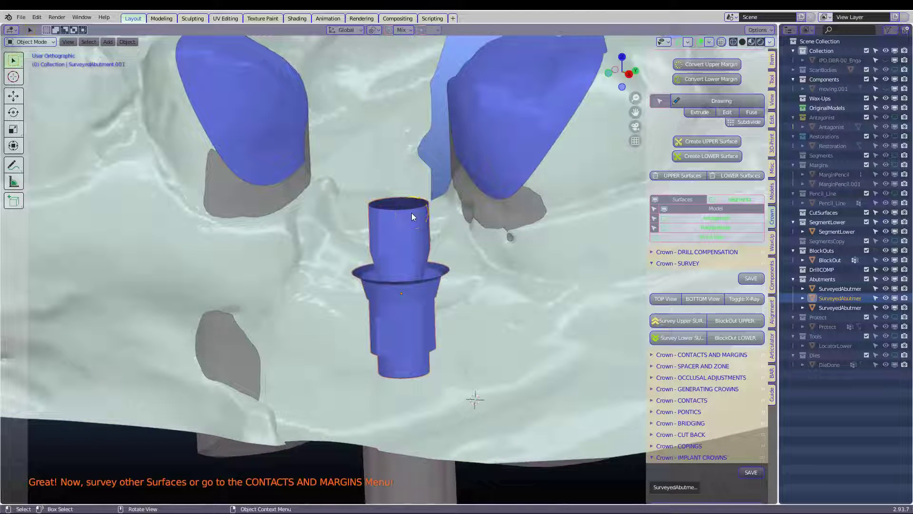
pyautogui.press('x')
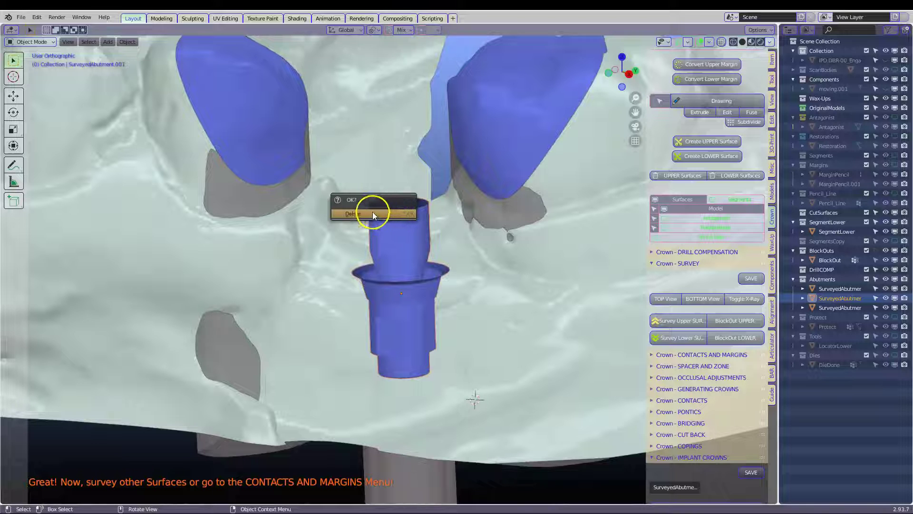
pyautogui.click(371, 213)
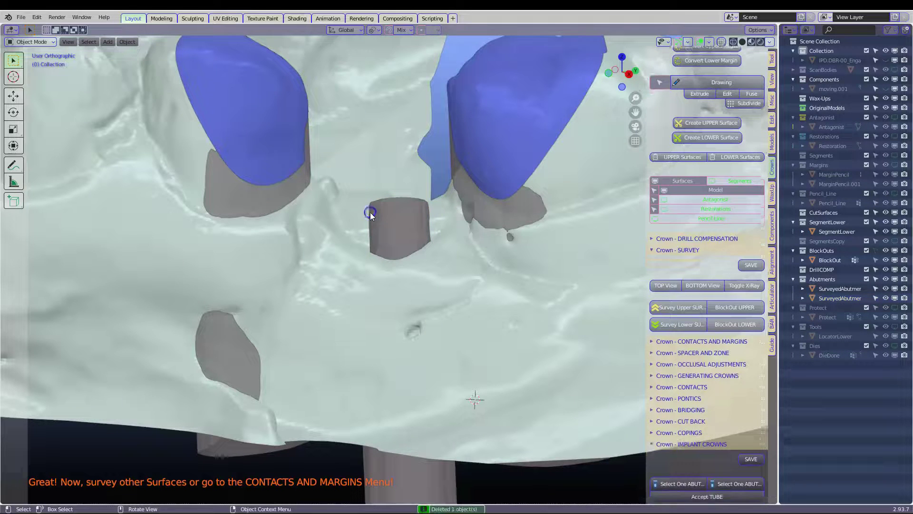
pyautogui.click(407, 211)
pyautogui.moveTo(409, 210); pyautogui.dragTo(488, 189, button='middle')
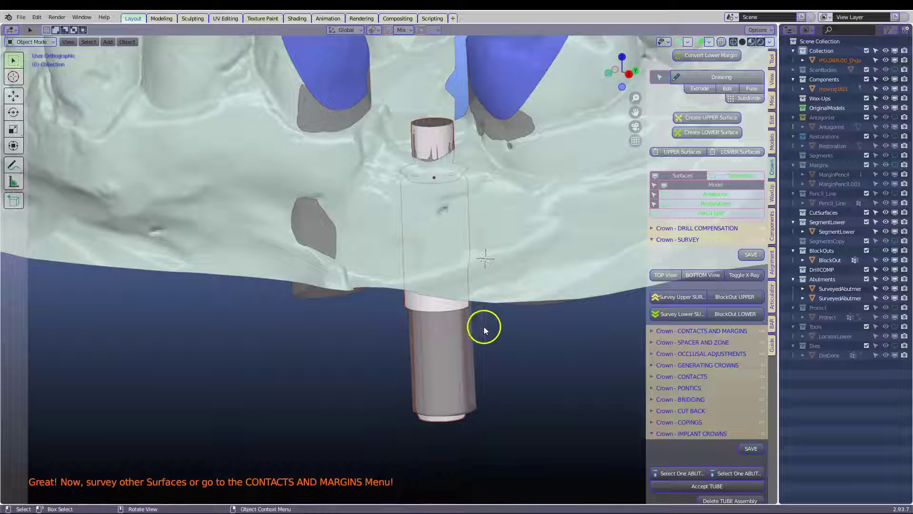
pyautogui.scroll(-5, 476, 330)
# Step: Select the left and right blue blocked-out contact surfaces together
pyautogui.moveTo(479, 299); pyautogui.dragTo(467, 327, button='middle')
pyautogui.scroll(2, 468, 331)
pyautogui.scroll(4, 387, 306)
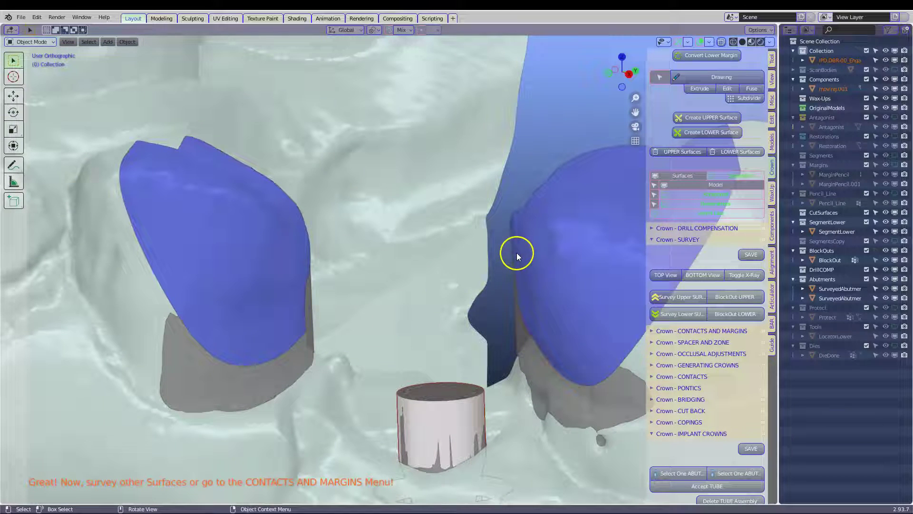
pyautogui.scroll(-5, 331, 344)
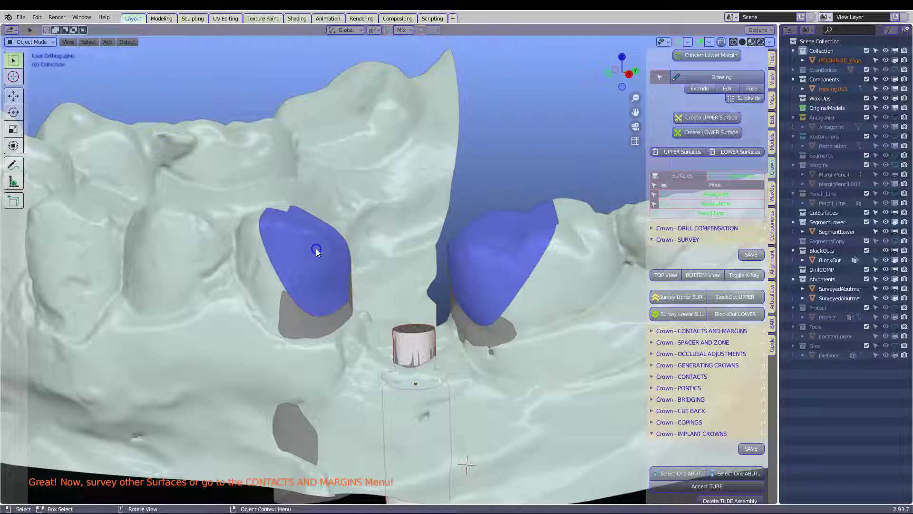
pyautogui.click(316, 248)
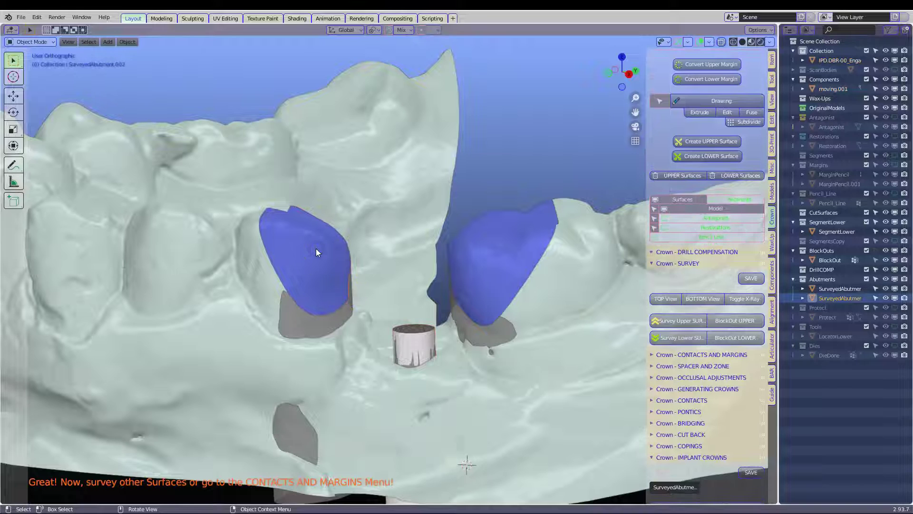
pyautogui.keyDown('shift'); pyautogui.click(496, 227); pyautogui.keyUp('shift')
pyautogui.keyDown('shift'); pyautogui.moveTo(482, 258); pyautogui.dragTo(474, 219, button='middle'); pyautogui.keyUp('shift')
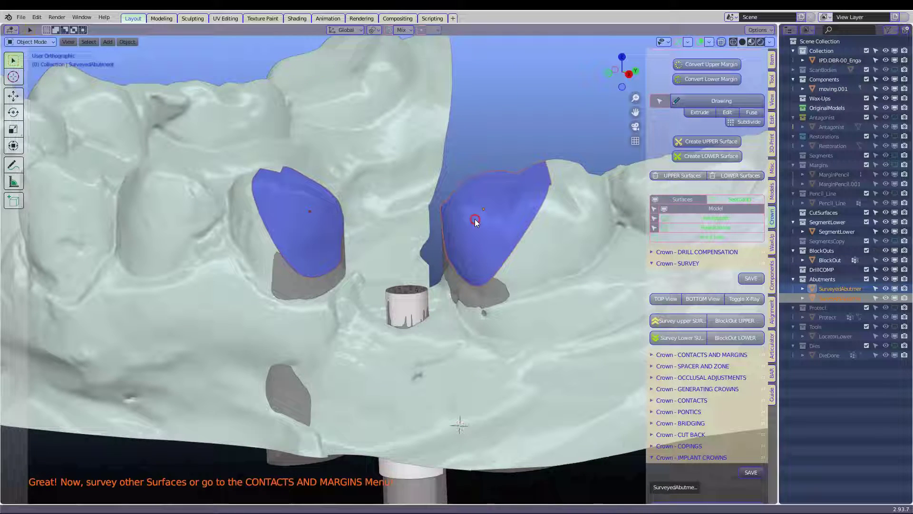
pyautogui.scroll(-1, 686, 234)
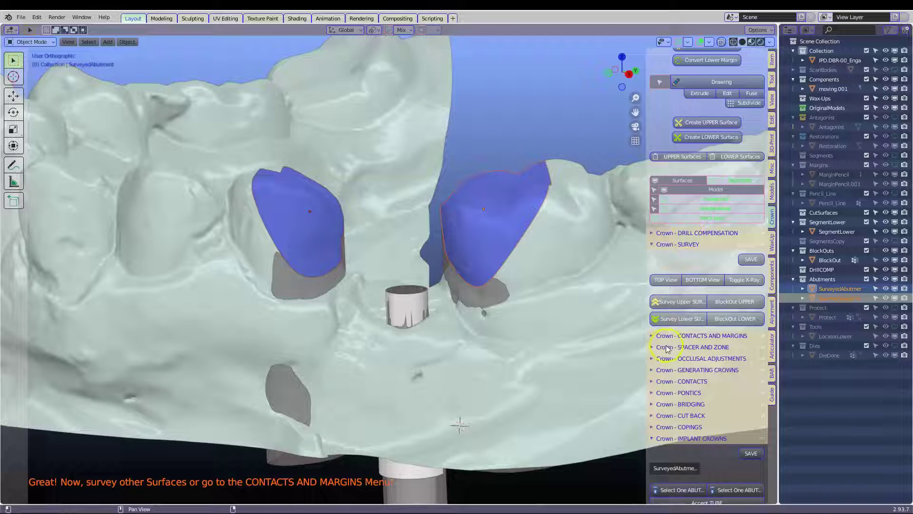
# Step: Turn the two blue surfaces into pink lower SelectedContacts
pyautogui.click(653, 336)
pyautogui.scroll(-4, 704, 299)
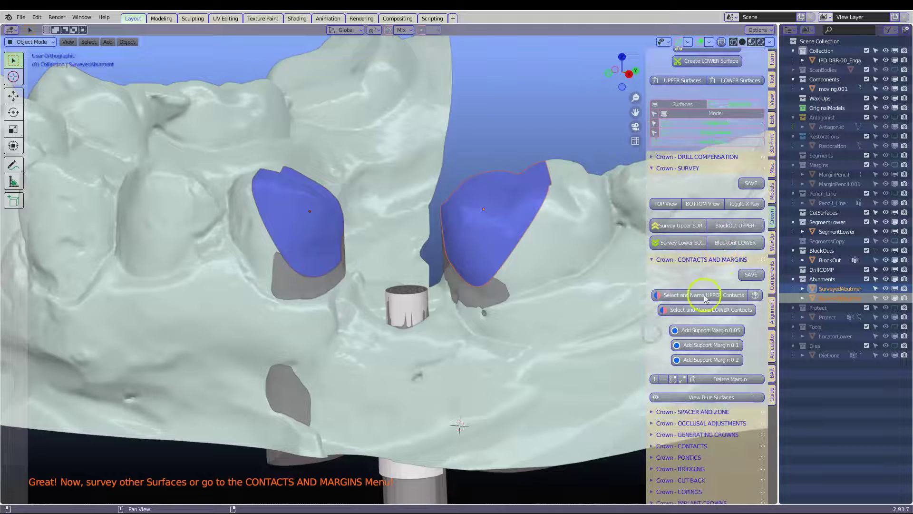
pyautogui.click(722, 314)
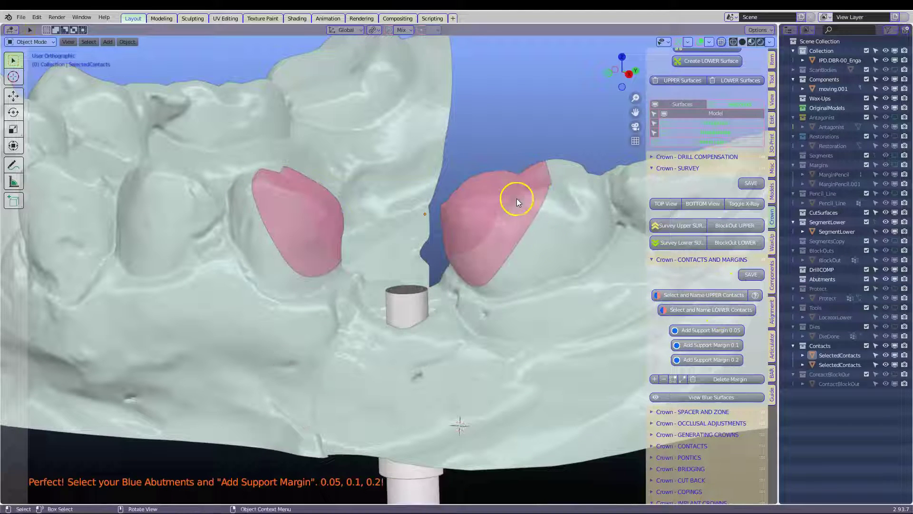
pyautogui.moveTo(428, 220); pyautogui.dragTo(437, 248, button='middle')
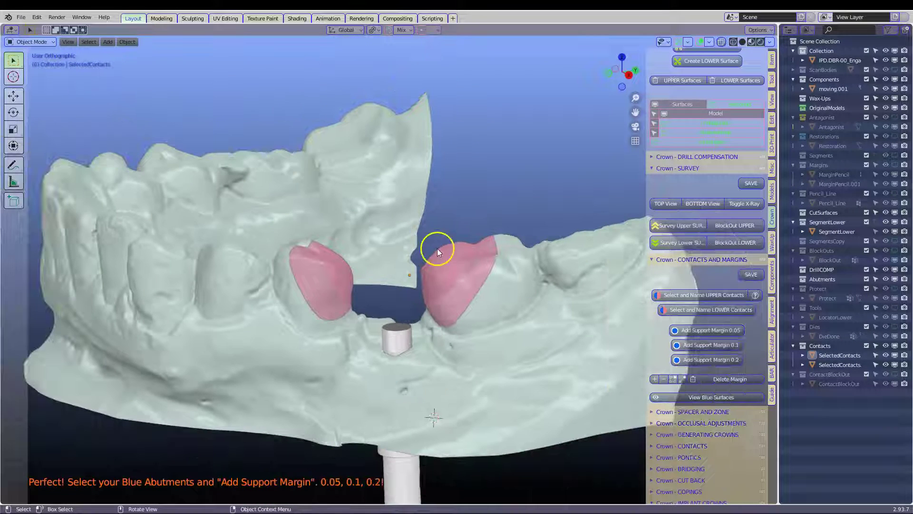
# Step: Expand Crown - OCCLUSAL ADJUSTMENTS and scroll down to its buttons
pyautogui.click(654, 422)
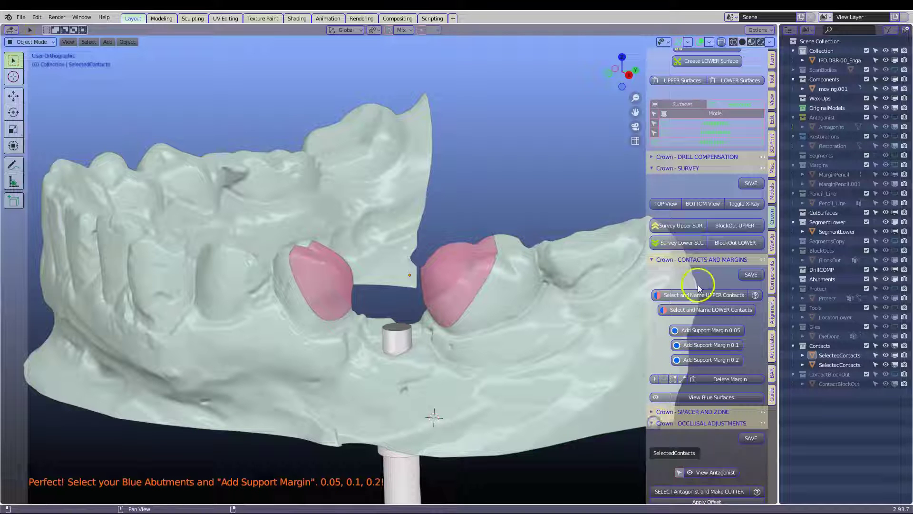
pyautogui.scroll(-6, 694, 284)
pyautogui.scroll(-4, 698, 285)
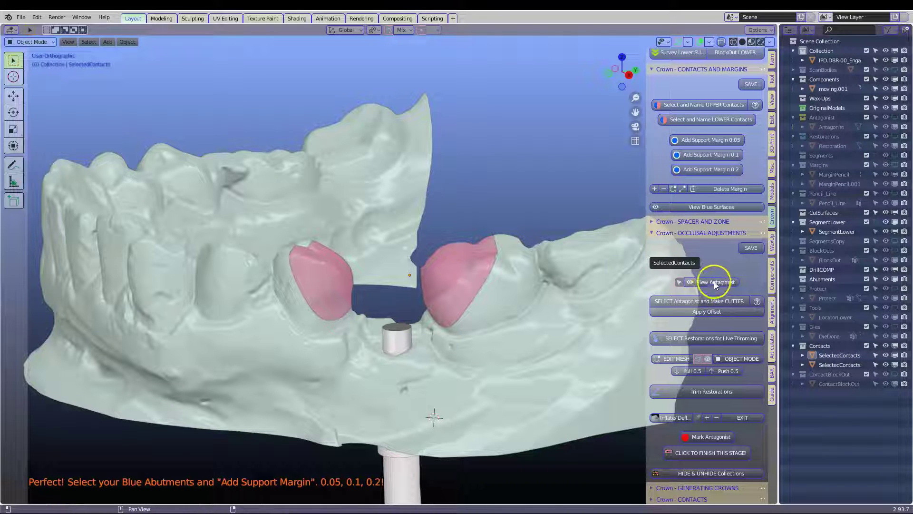
# Step: Make the upper antagonist a CUTTER with a 0.1 mm offset, then select the pink crown
pyautogui.click(711, 286)
pyautogui.click(447, 162)
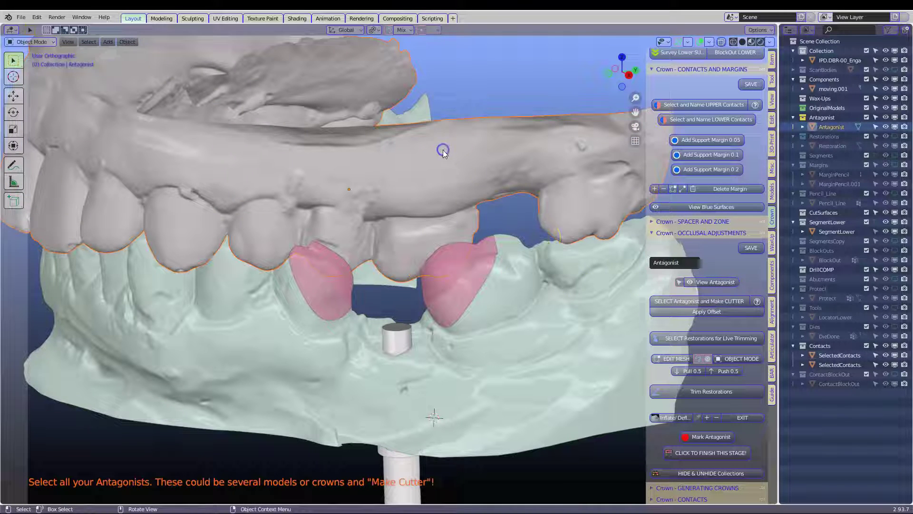
pyautogui.click(709, 303)
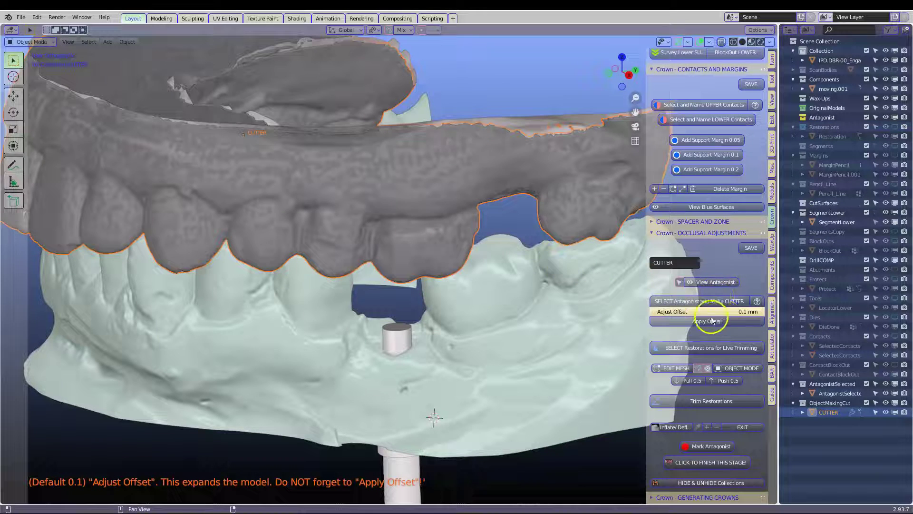
pyautogui.click(712, 320)
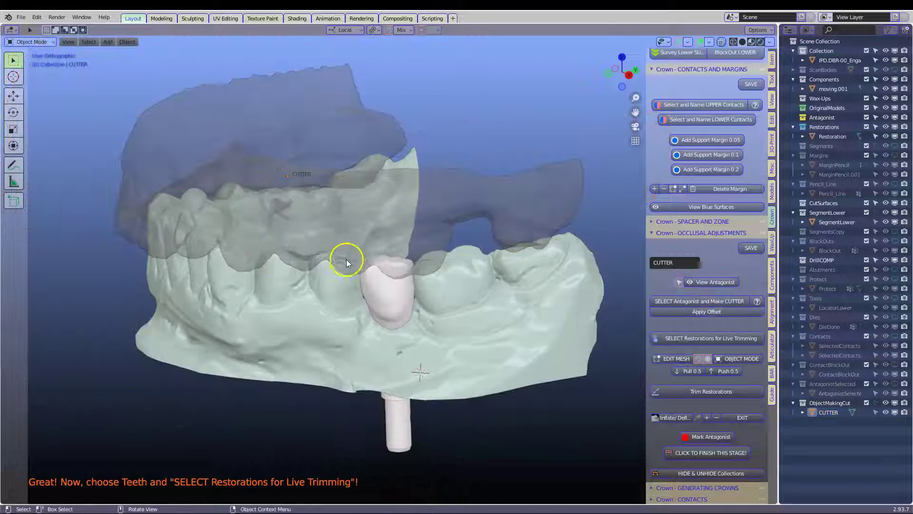
pyautogui.moveTo(347, 259); pyautogui.dragTo(358, 227, button='middle')
pyautogui.click(395, 293)
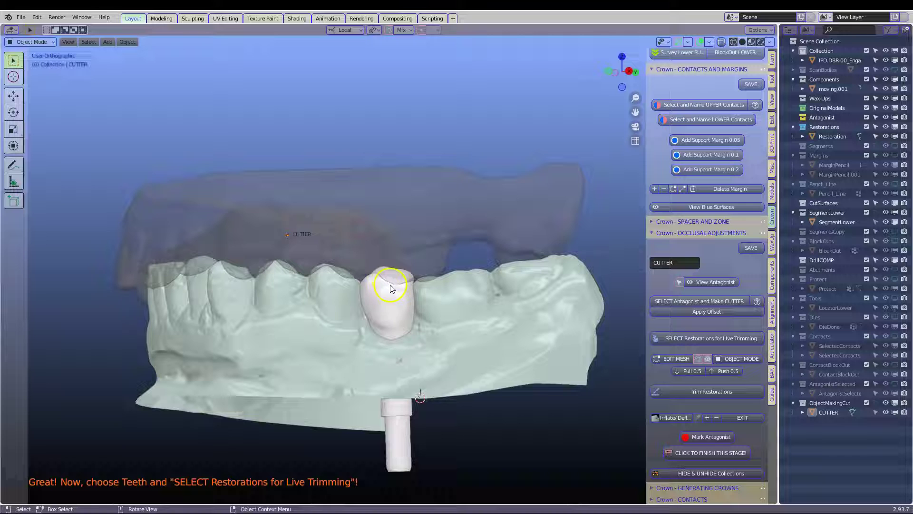
# Step: Select the crown and send it to live trimming with 'SELECT Restorations for Live Trimming'
pyautogui.moveTo(395, 293); pyautogui.dragTo(413, 244, button='middle')
pyautogui.click(402, 254)
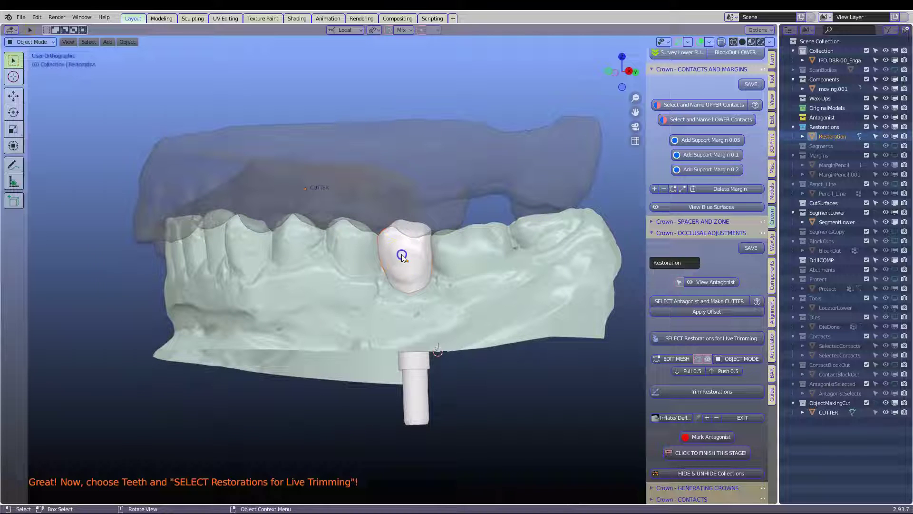
pyautogui.click(695, 336)
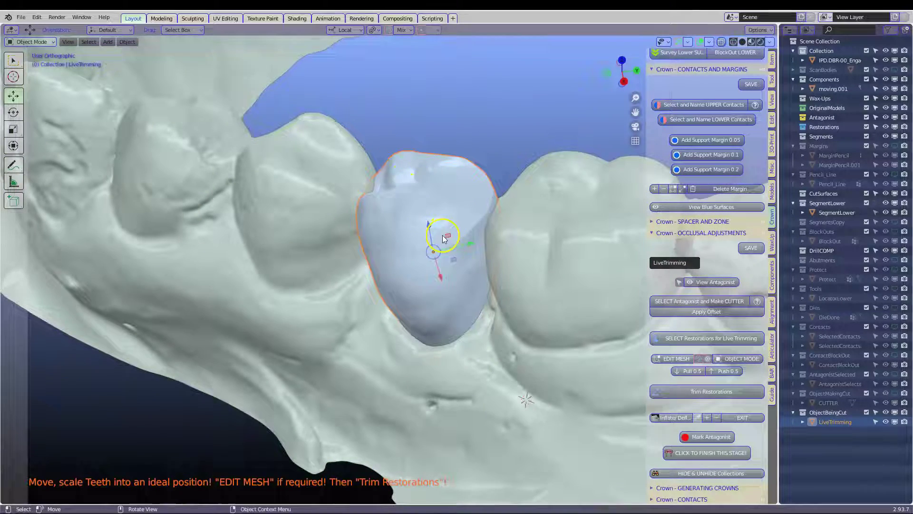
# Step: Rotate the crown upright from side and top views and shift it vertically
pyautogui.moveTo(442, 238); pyautogui.dragTo(467, 186, button='middle')
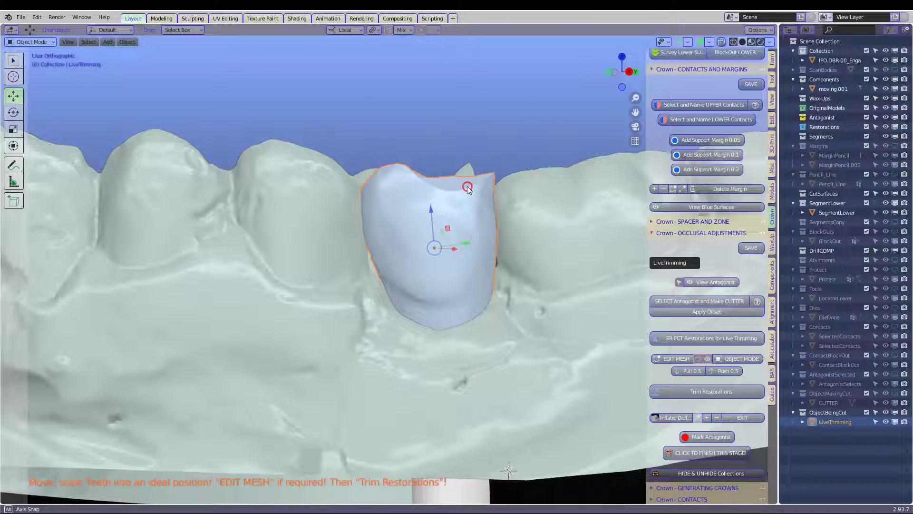
pyautogui.press('r')
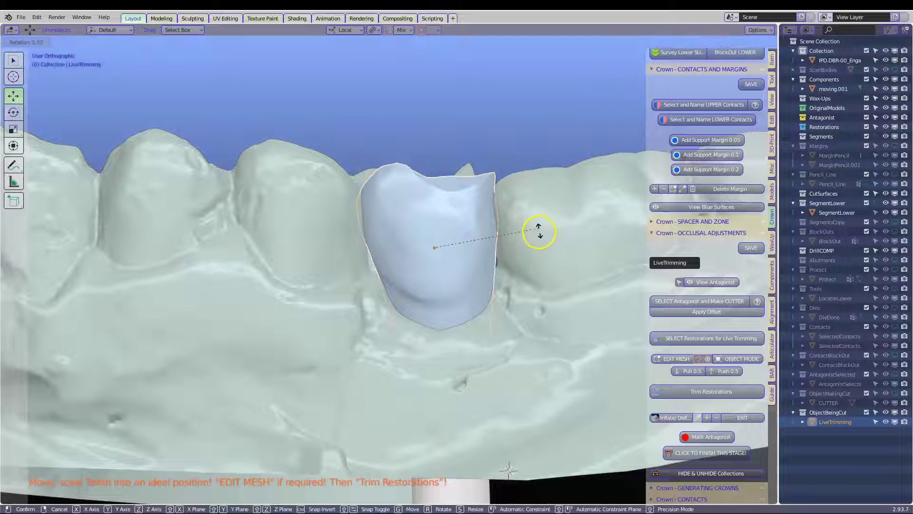
pyautogui.click(538, 237)
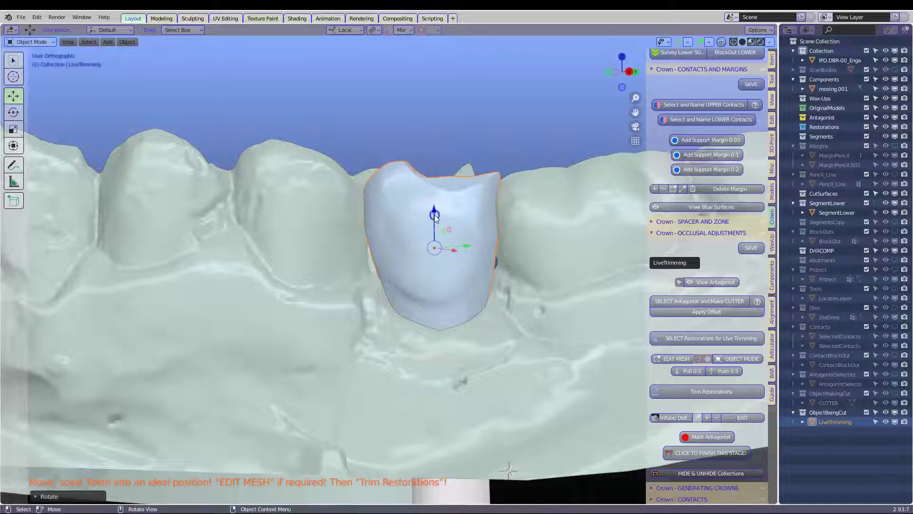
pyautogui.moveTo(436, 218); pyautogui.dragTo(436, 232)
pyautogui.moveTo(436, 232); pyautogui.dragTo(438, 299, button='middle')
pyautogui.scroll(4, 440, 289)
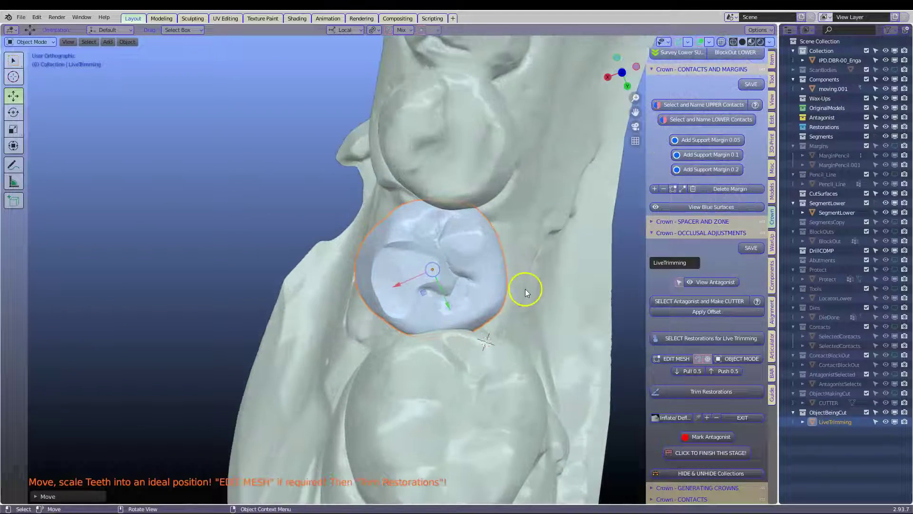
pyautogui.press('r')
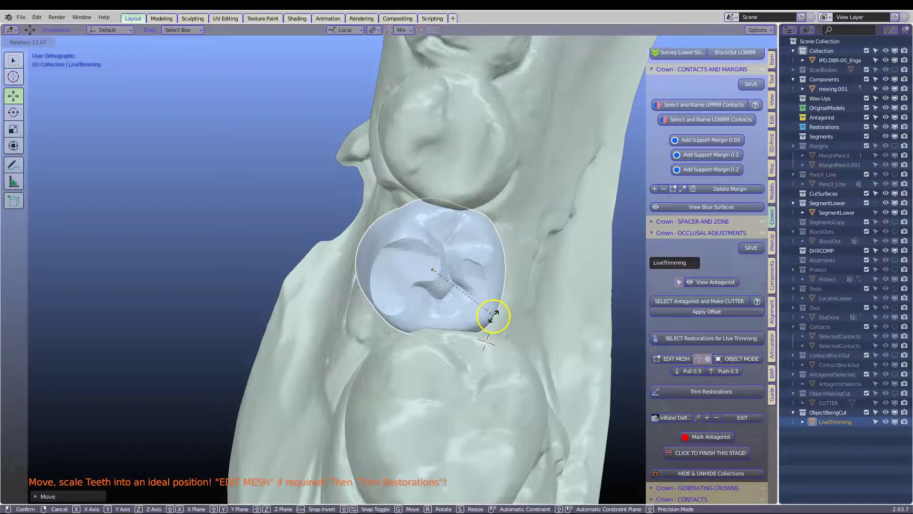
pyautogui.click(493, 315)
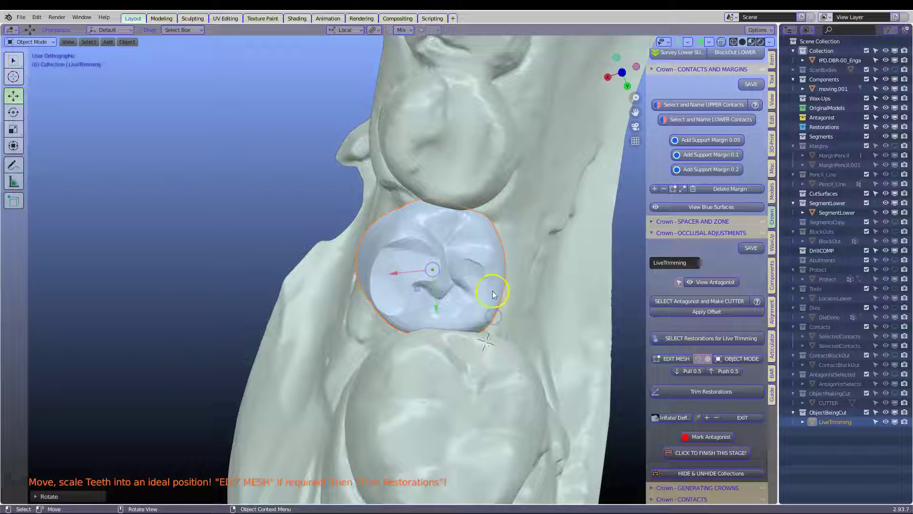
# Step: Apply small rotations and a sideways shift to centre the crown in the gap
pyautogui.moveTo(489, 255); pyautogui.dragTo(387, 204, button='middle')
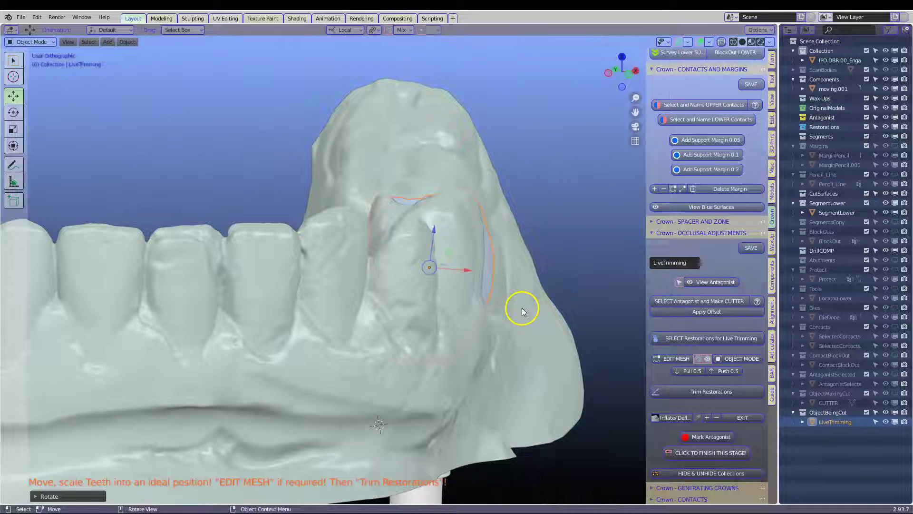
pyautogui.press('r')
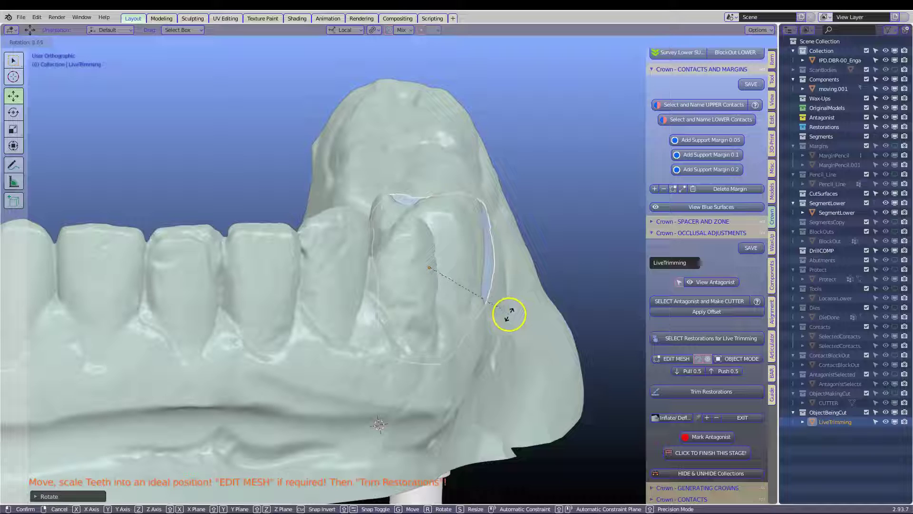
pyautogui.click(507, 313)
pyautogui.moveTo(452, 259); pyautogui.dragTo(475, 278)
pyautogui.moveTo(475, 277); pyautogui.dragTo(276, 273, button='middle')
pyautogui.press('r')
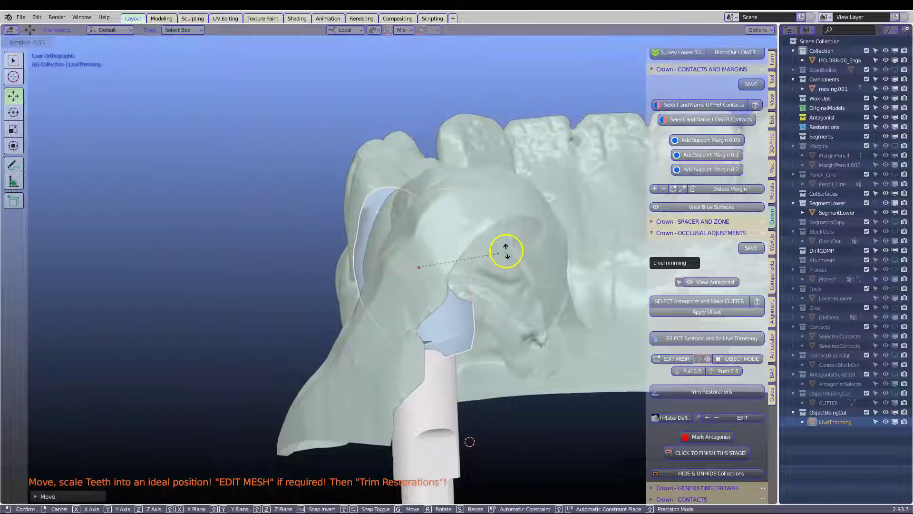
pyautogui.click(505, 245)
# Step: Move the crown to its final position between the neighbouring teeth
pyautogui.moveTo(361, 261); pyautogui.dragTo(508, 280, button='middle')
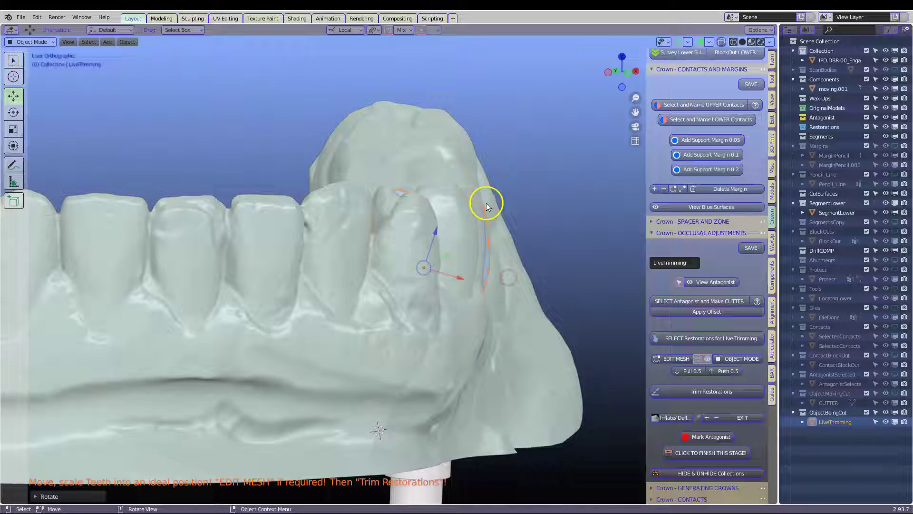
pyautogui.moveTo(470, 196); pyautogui.dragTo(573, 312, button='middle')
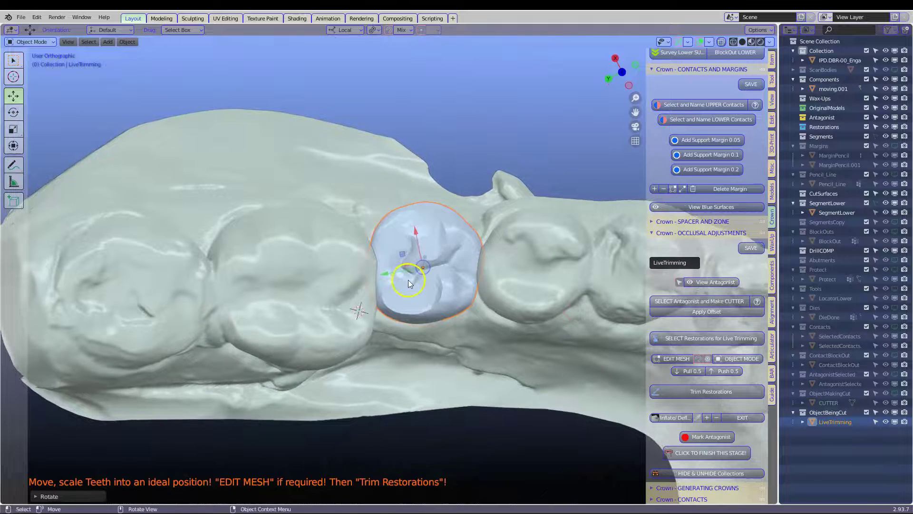
pyautogui.press('g')
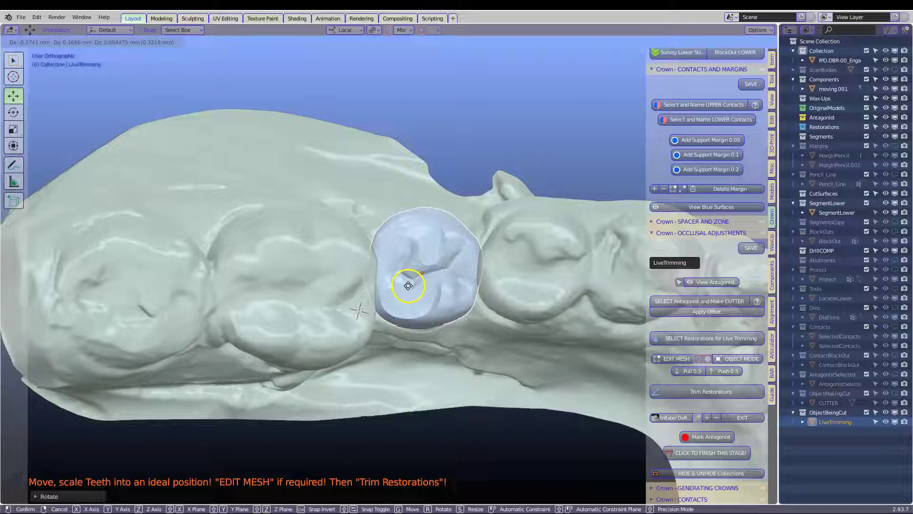
pyautogui.click(409, 285)
pyautogui.moveTo(479, 296); pyautogui.dragTo(508, 210, button='middle')
pyautogui.scroll(5, 472, 221)
# Step: In Edit Mode, pull a side vertex out along Z with proportional falloff
pyautogui.press('Tab')
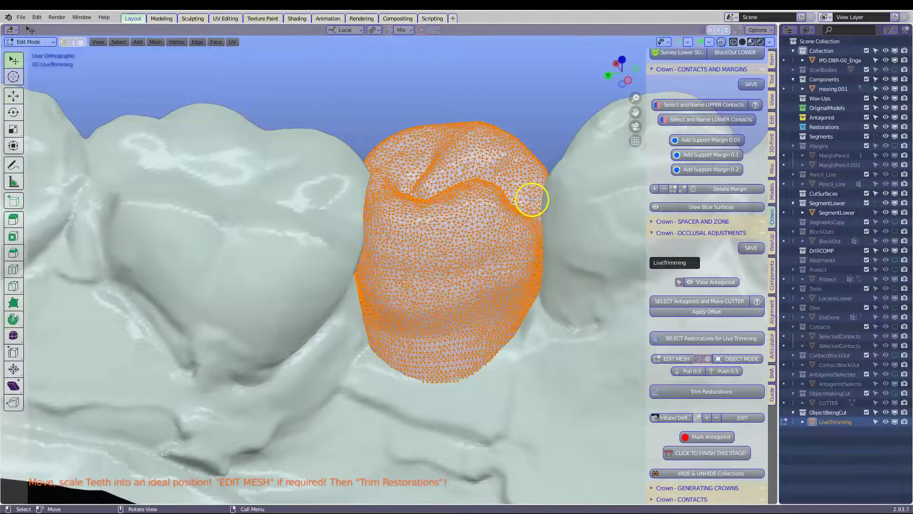
pyautogui.click(536, 203)
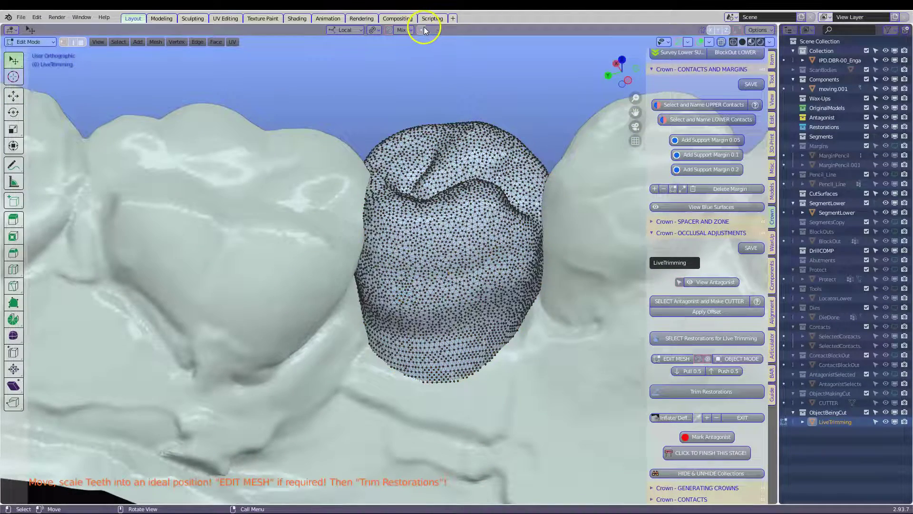
pyautogui.moveTo(520, 242); pyautogui.dragTo(531, 229, button='middle')
pyautogui.press('g')
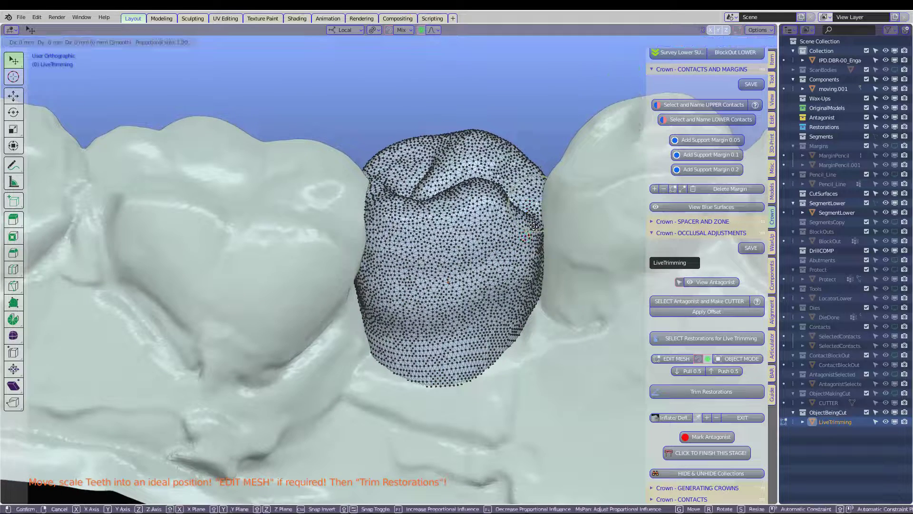
pyautogui.press('z')
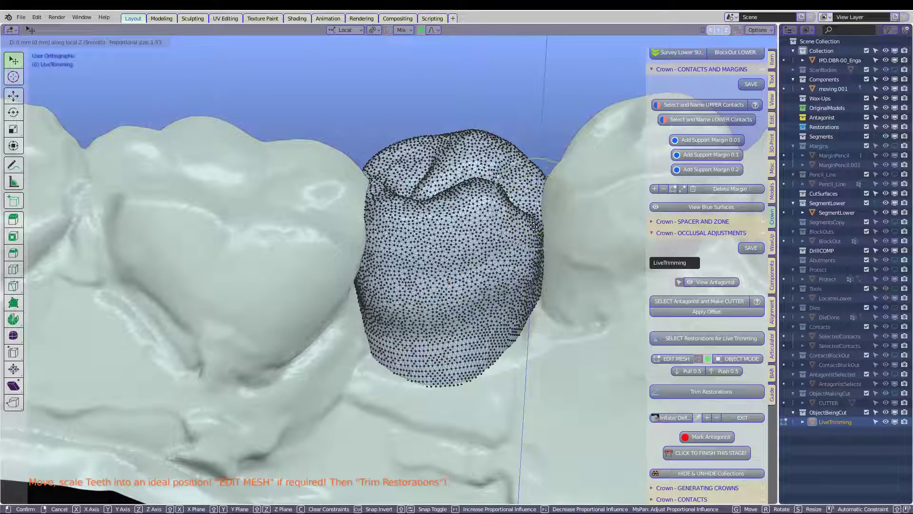
pyautogui.scroll(-3, 535, 219)
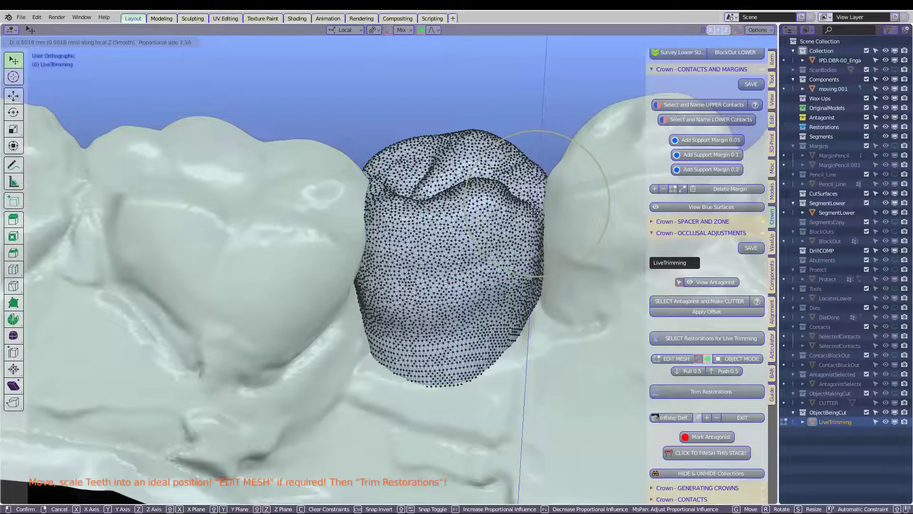
pyautogui.click(536, 211)
# Step: Nudge the vertices near the contact once more and return to Object Mode
pyautogui.moveTo(535, 211); pyautogui.dragTo(318, 244, button='middle')
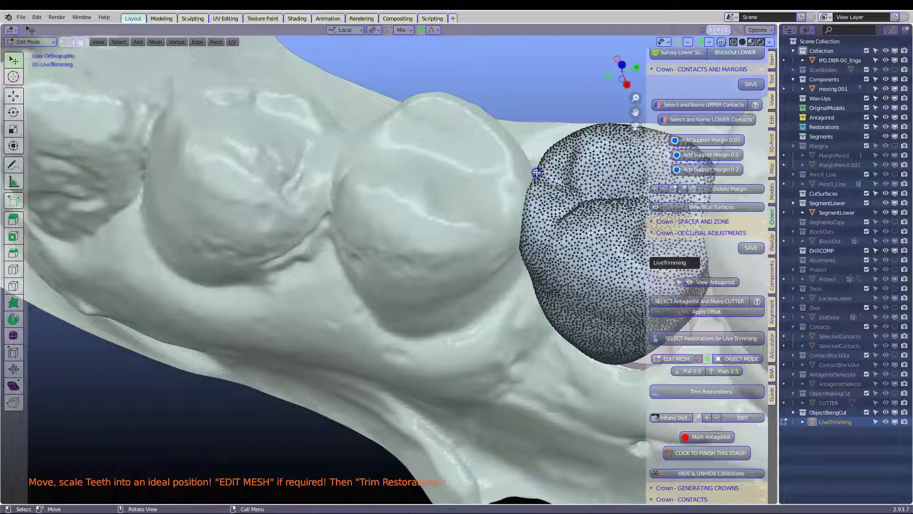
pyautogui.moveTo(537, 172); pyautogui.dragTo(560, 181, button='middle')
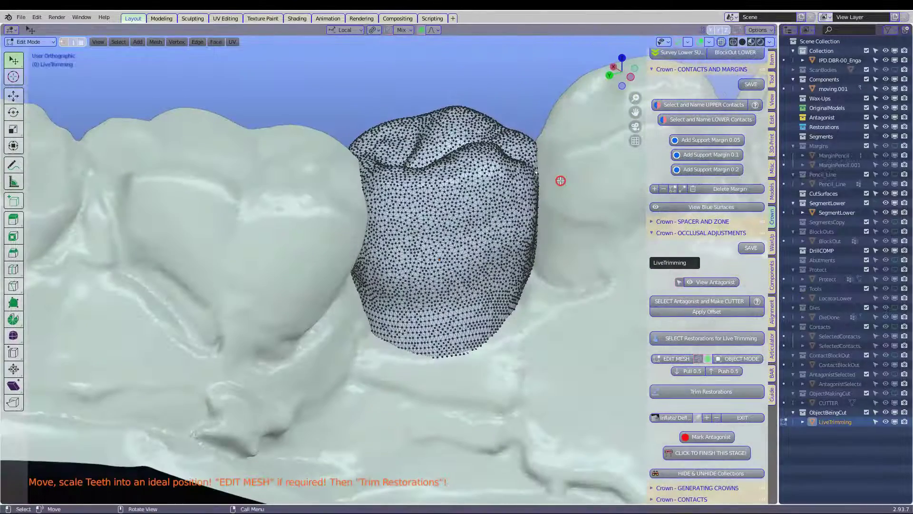
pyautogui.press('g')
pyautogui.click(538, 171)
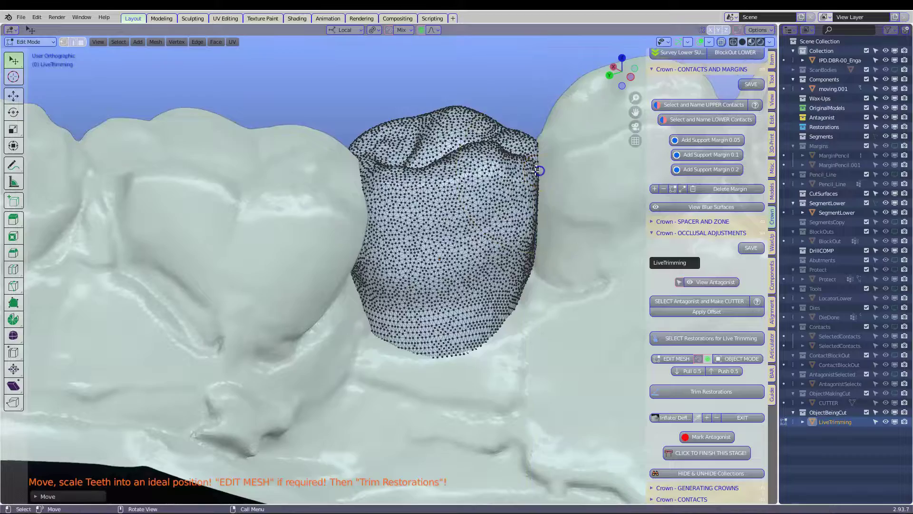
pyautogui.moveTo(537, 171); pyautogui.dragTo(501, 204, button='middle')
pyautogui.press('Tab')
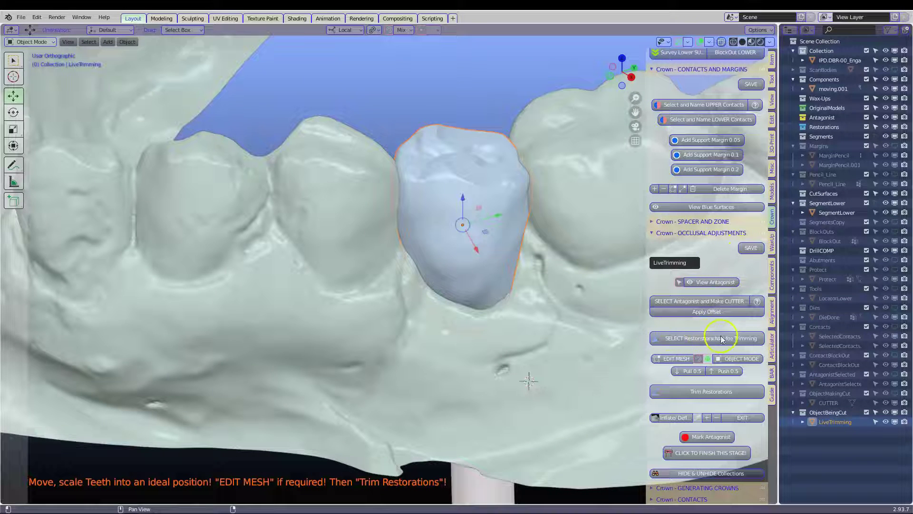
# Step: Trim the crown against the cutter and select the trimmed crown
pyautogui.click(704, 391)
pyautogui.moveTo(520, 276); pyautogui.dragTo(467, 225, button='middle')
pyautogui.click(489, 237)
# Step: Pan across the lower arch and scroll the sidebar to the IMPLANT CROWNS panel
pyautogui.scroll(-2, 546, 248)
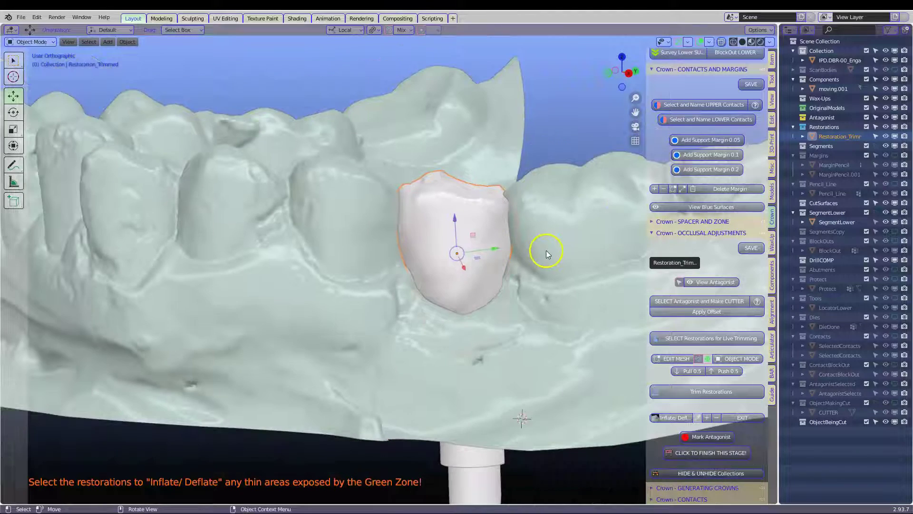
pyautogui.keyDown('shift'); pyautogui.moveTo(549, 255); pyautogui.dragTo(532, 193, button='middle'); pyautogui.keyUp('shift')
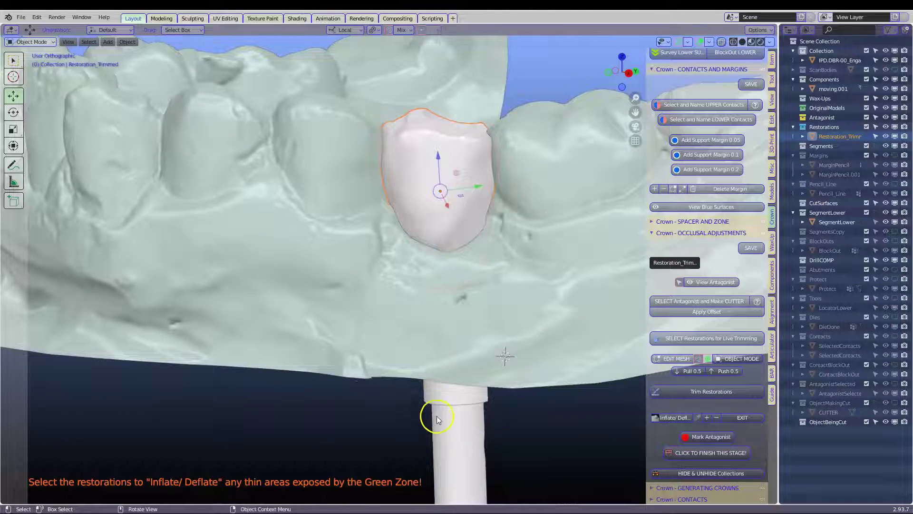
pyautogui.moveTo(478, 360)
pyautogui.mouseDown(button='middle')
pyautogui.moveTo(474, 292)
pyautogui.moveTo(460, 273)
pyautogui.moveTo(492, 349)
pyautogui.mouseUp(button='middle')
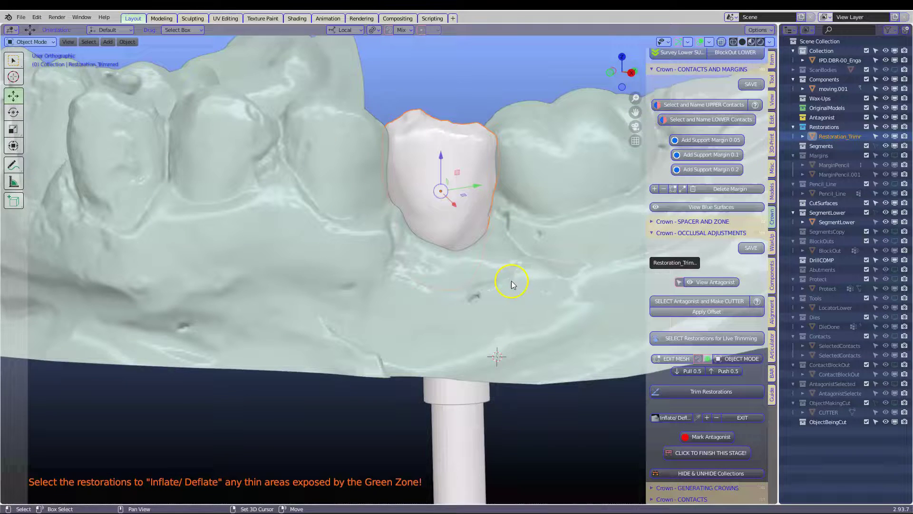
pyautogui.keyDown('shift'); pyautogui.moveTo(511, 284); pyautogui.dragTo(491, 306, button='middle'); pyautogui.keyUp('shift')
pyautogui.scroll(-15, 709, 333)
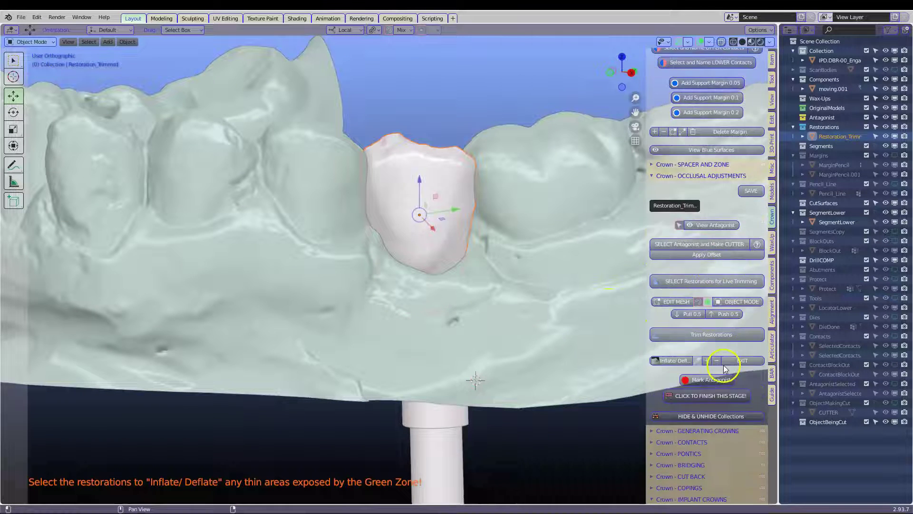
pyautogui.scroll(-3, 686, 279)
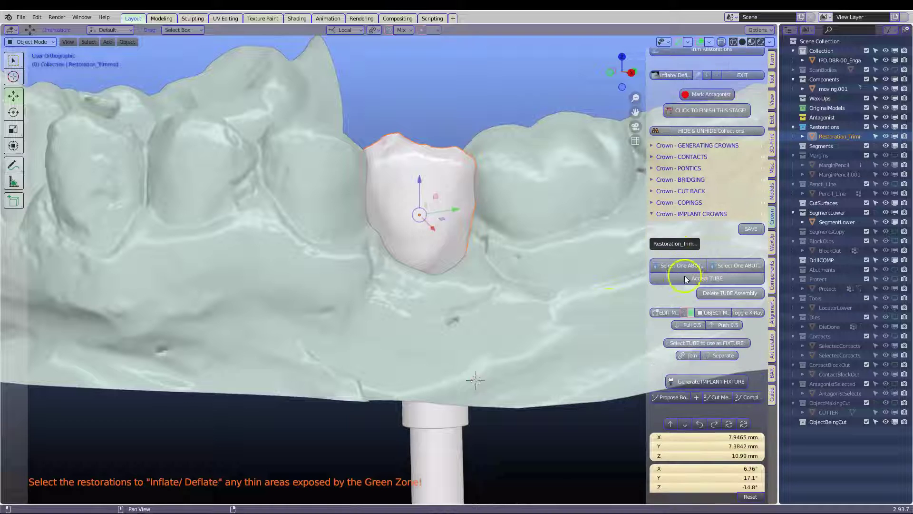
# Step: Collapse the earlier crown panels and hide the Lower Segments collection
pyautogui.keyDown('ctrl'); pyautogui.click(726, 214); pyautogui.keyUp('ctrl')
pyautogui.moveTo(612, 249); pyautogui.dragTo(562, 265, button='middle')
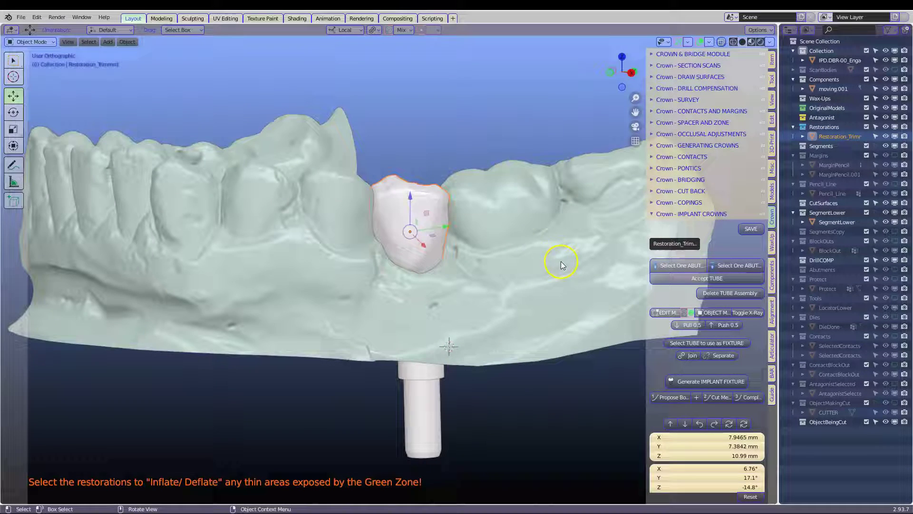
pyautogui.scroll(-7, 716, 440)
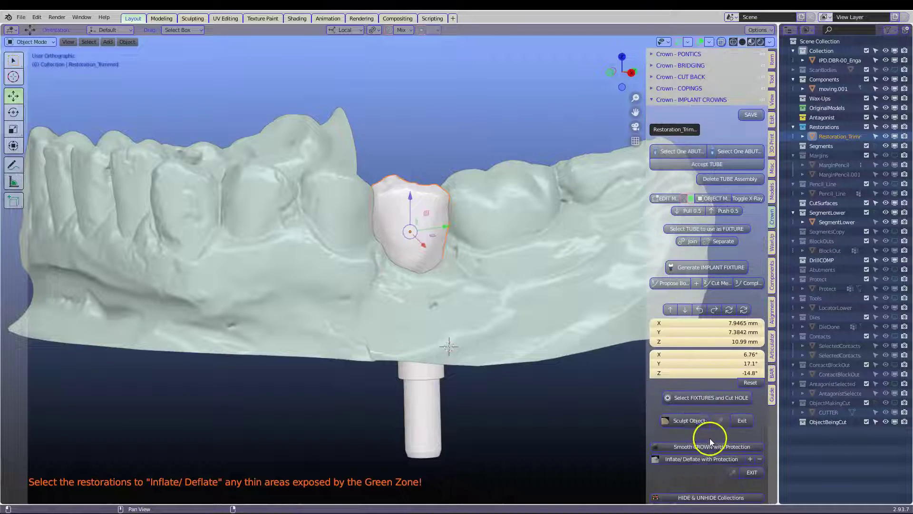
pyautogui.scroll(-1, 697, 422)
pyautogui.click(707, 462)
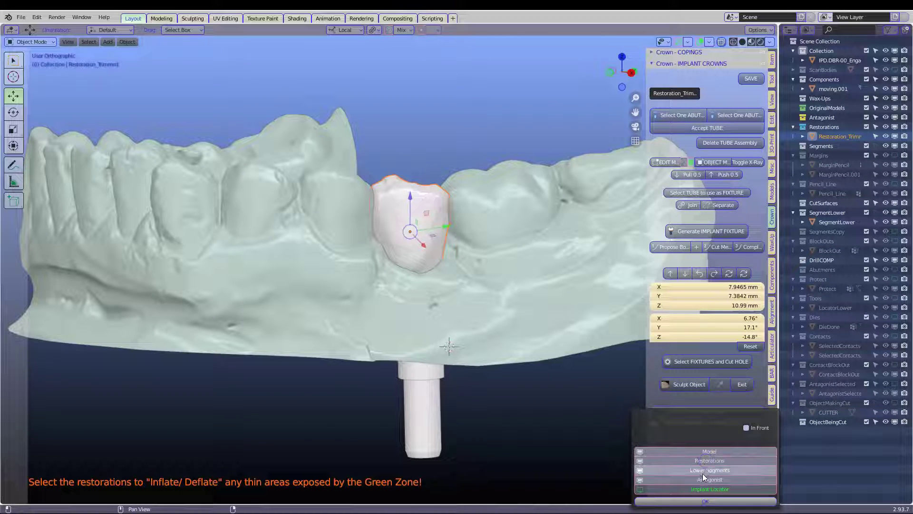
pyautogui.click(716, 473)
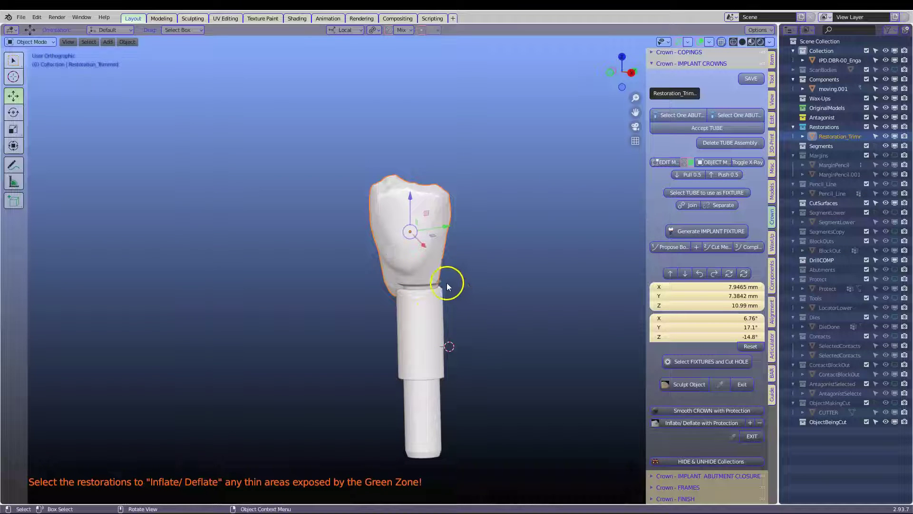
# Step: Select the implant abutment sleeve, centre it in view, and widen the add-on panel
pyautogui.scroll(4, 447, 282)
pyautogui.click(499, 297)
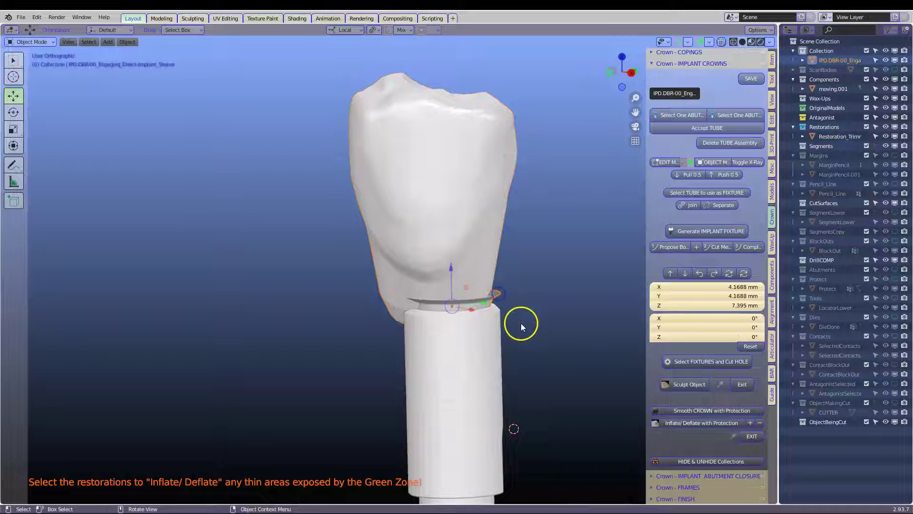
pyautogui.keyDown('shift'); pyautogui.moveTo(521, 324); pyautogui.dragTo(436, 313, button='middle'); pyautogui.keyUp('shift')
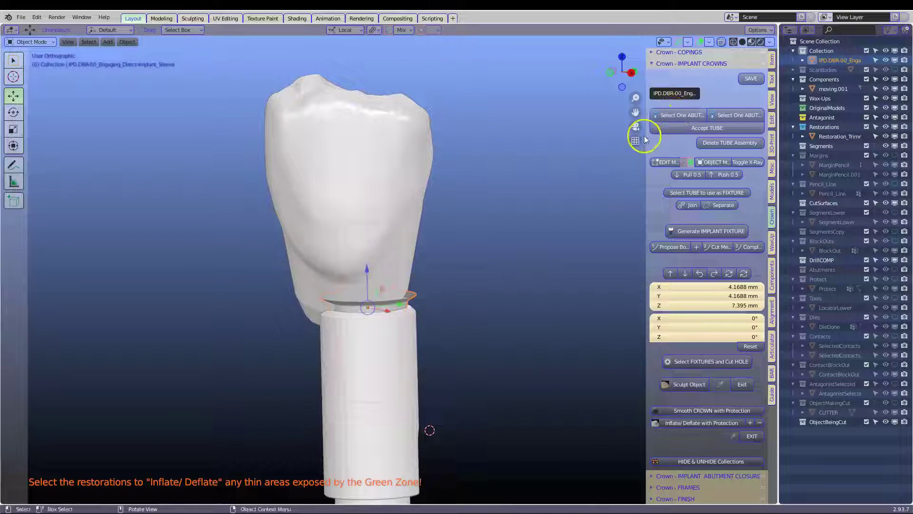
pyautogui.moveTo(647, 140); pyautogui.dragTo(513, 163)
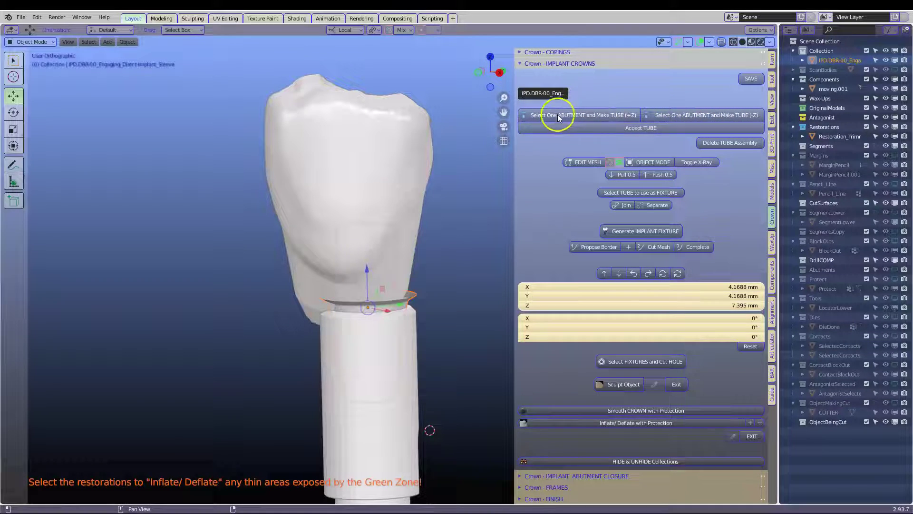
# Step: Create and accept a 1.2 mm minimum-thickness tube around the abutment, then select the crown
pyautogui.click(579, 115)
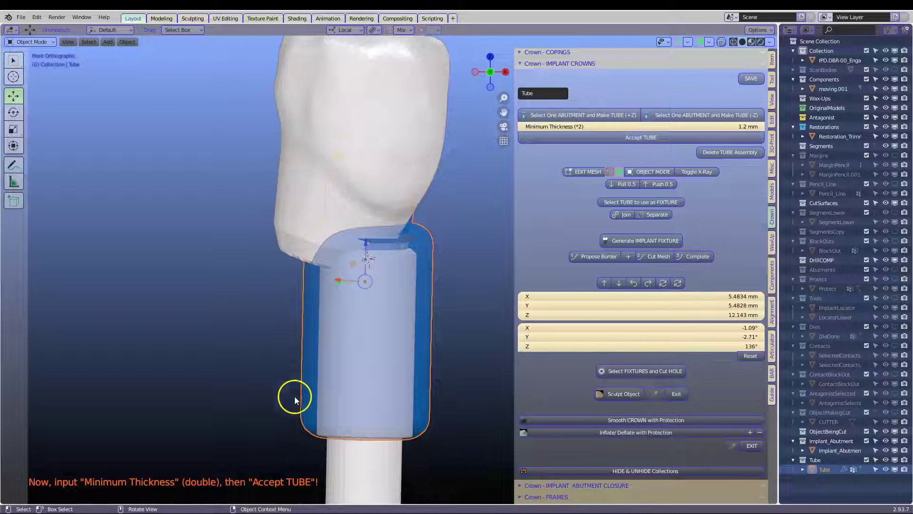
pyautogui.moveTo(428, 349); pyautogui.dragTo(411, 305, button='middle')
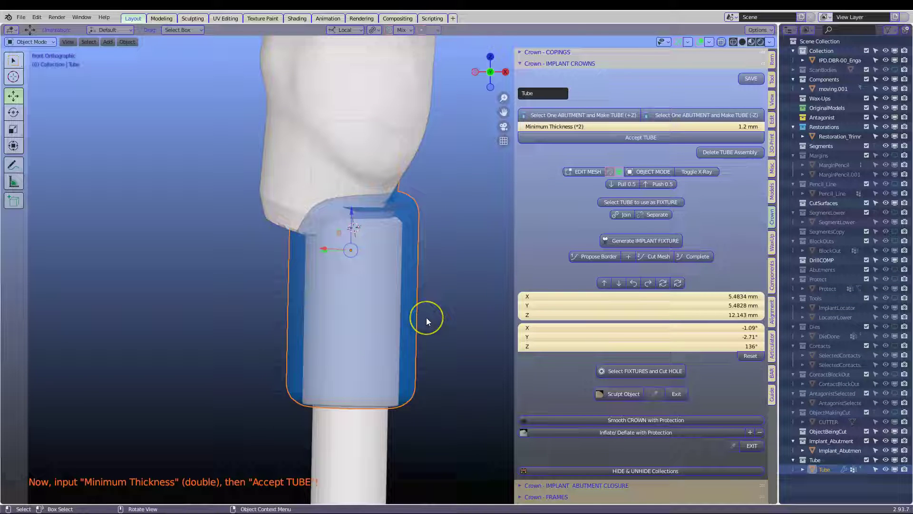
pyautogui.moveTo(426, 318); pyautogui.dragTo(408, 272, button='middle')
pyautogui.click(740, 127)
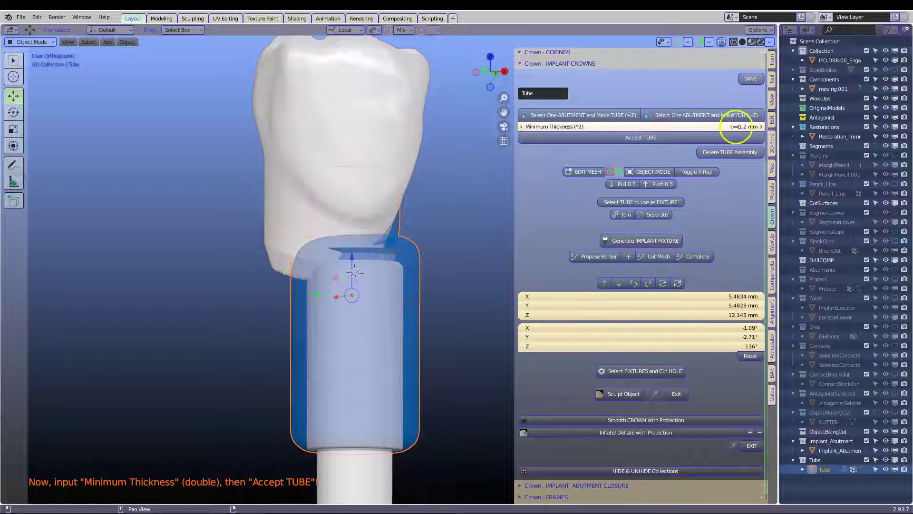
pyautogui.press('Return')
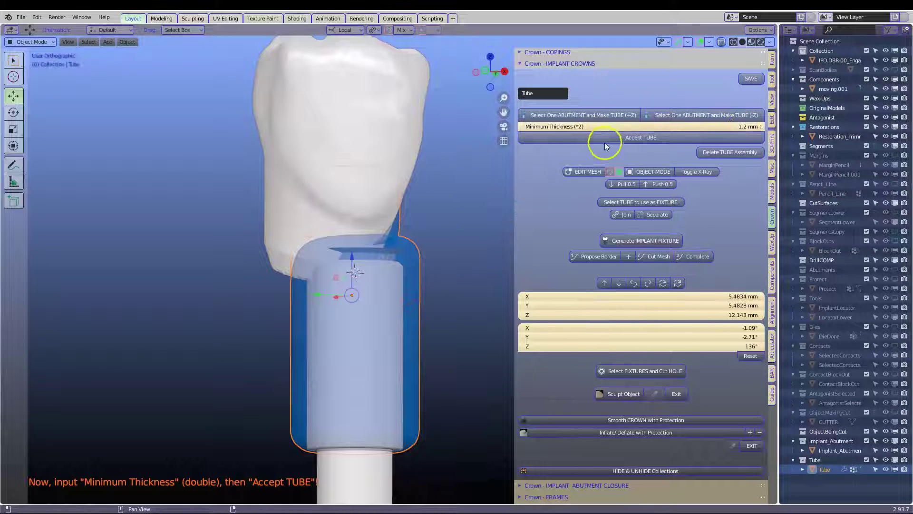
pyautogui.click(637, 138)
pyautogui.click(284, 228)
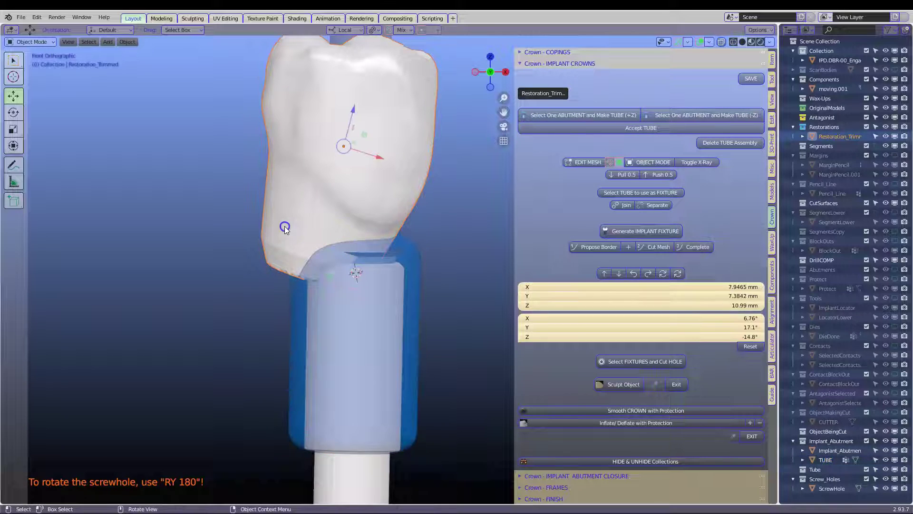
pyautogui.moveTo(295, 252)
pyautogui.mouseDown(button='middle')
pyautogui.moveTo(316, 271)
pyautogui.moveTo(347, 265)
pyautogui.moveTo(281, 261)
pyautogui.mouseUp(button='middle')
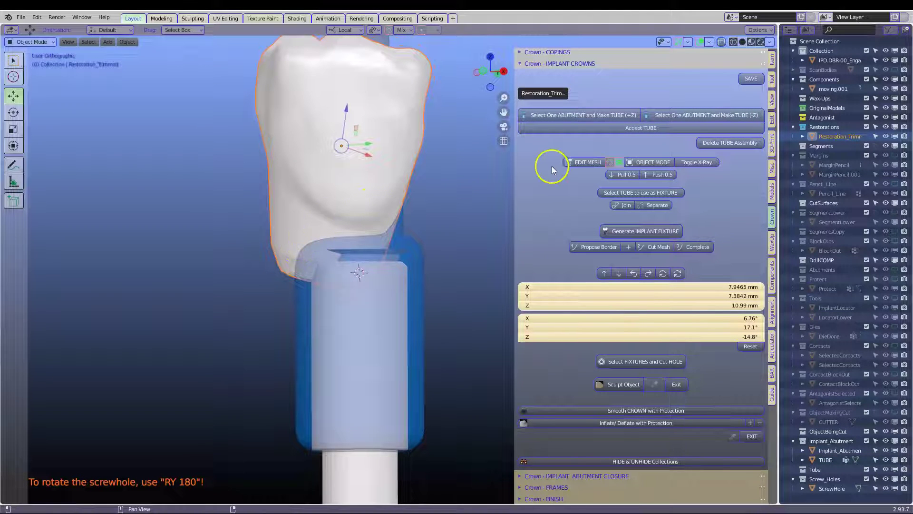
# Step: In Edit Mode, paint-select the faces along the crown's bottom margin
pyautogui.click(584, 162)
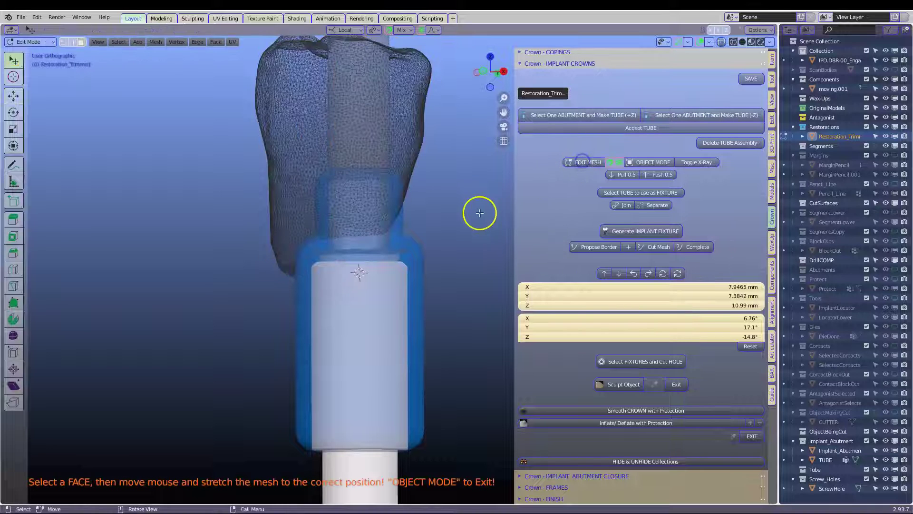
pyautogui.click(721, 43)
pyautogui.click(299, 279)
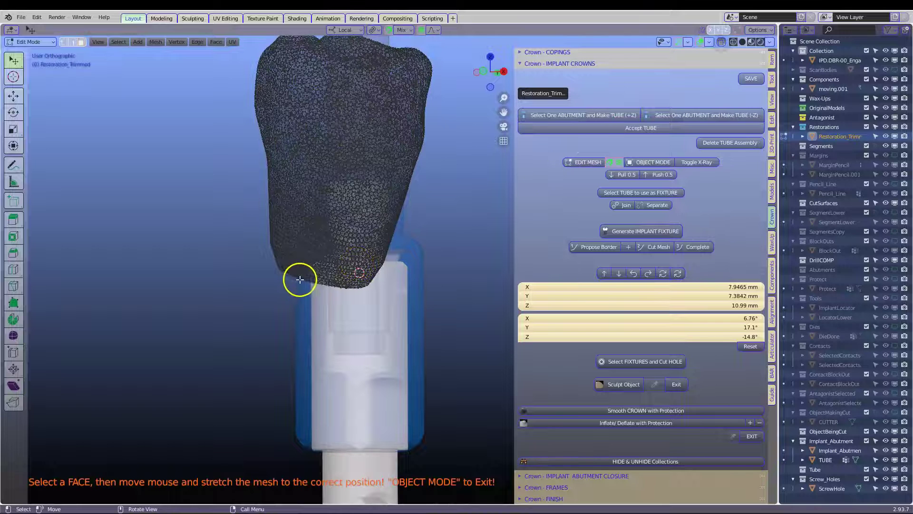
pyautogui.rightClick(295, 279)
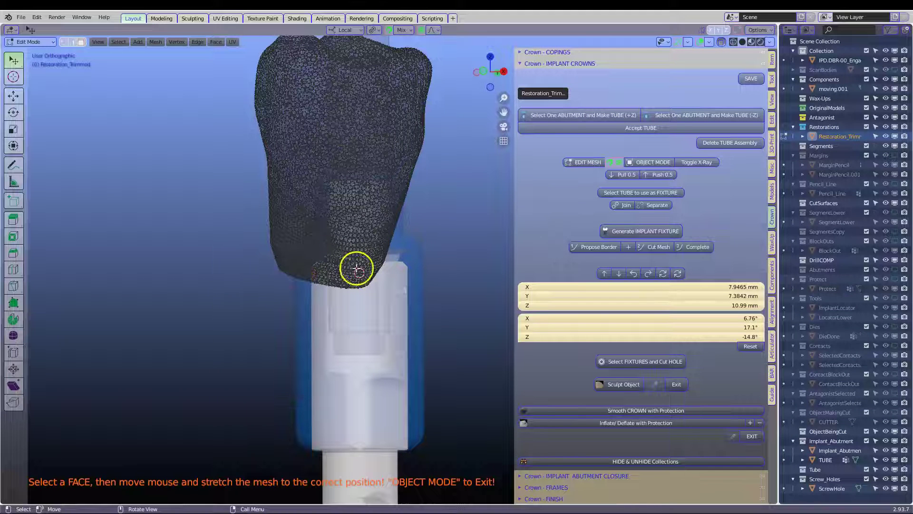
pyautogui.press('c')
pyautogui.moveTo(263, 261); pyautogui.dragTo(361, 282)
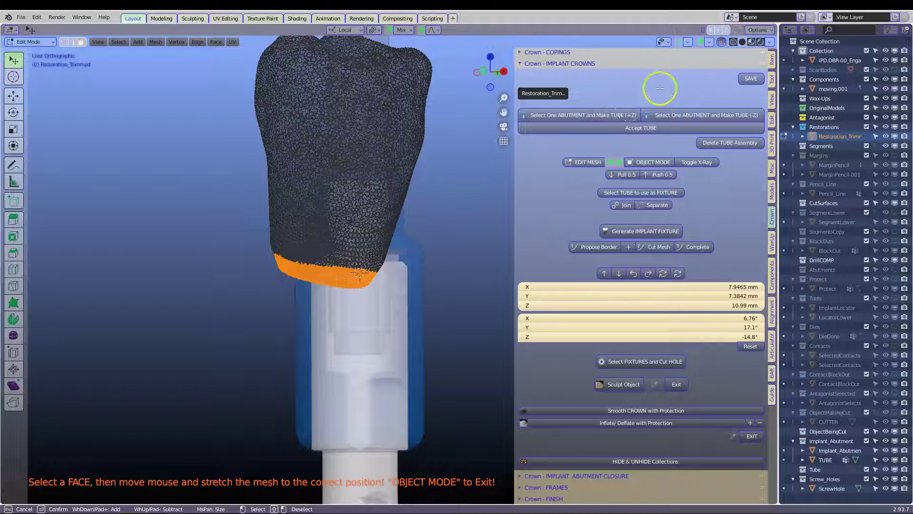
pyautogui.press('Escape')
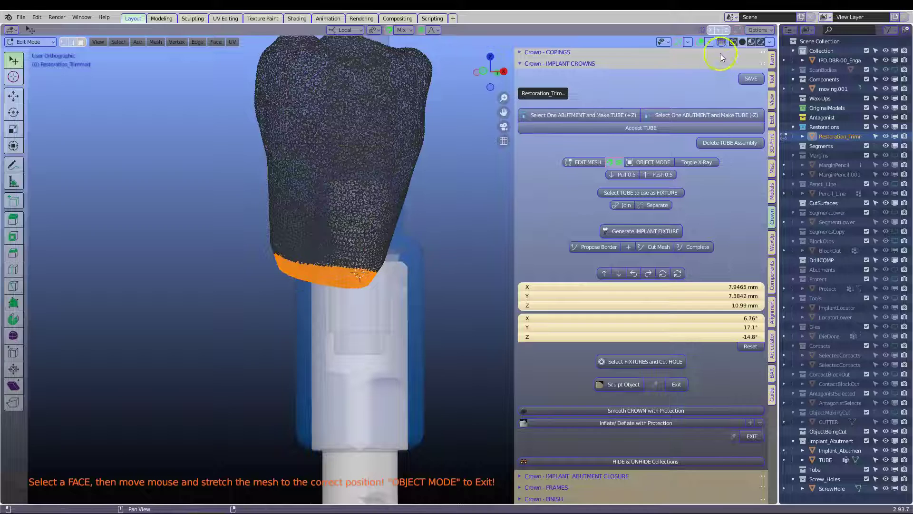
pyautogui.click(723, 41)
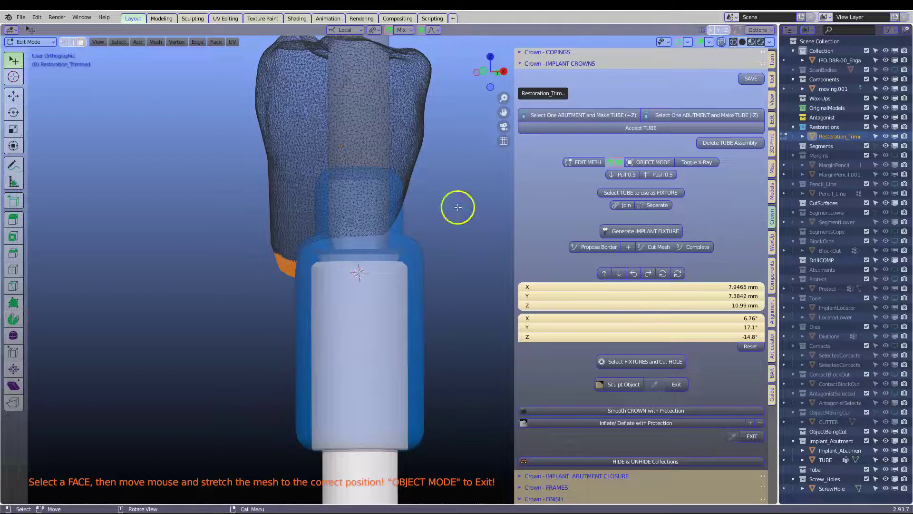
pyautogui.click(723, 41)
# Step: Lower the margin band onto the abutment using smooth proportional editing
pyautogui.press('g')
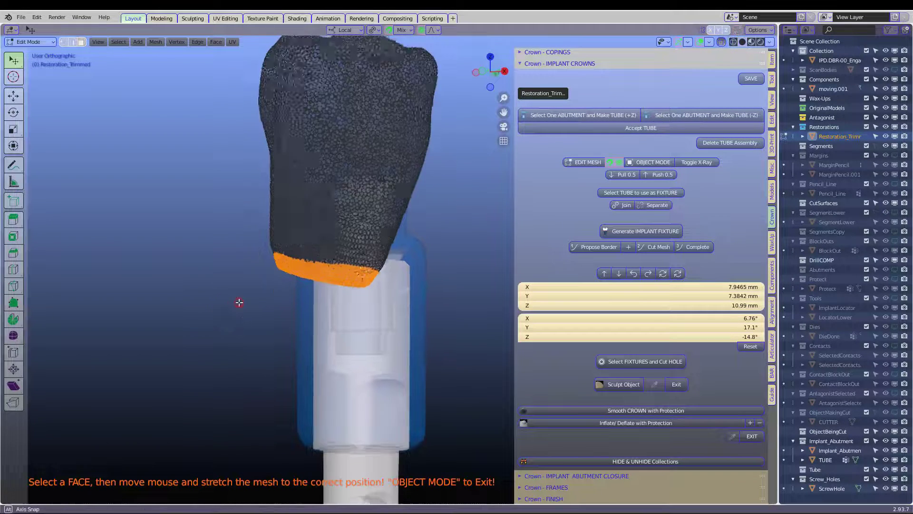
pyautogui.moveTo(226, 302); pyautogui.dragTo(271, 292, button='middle')
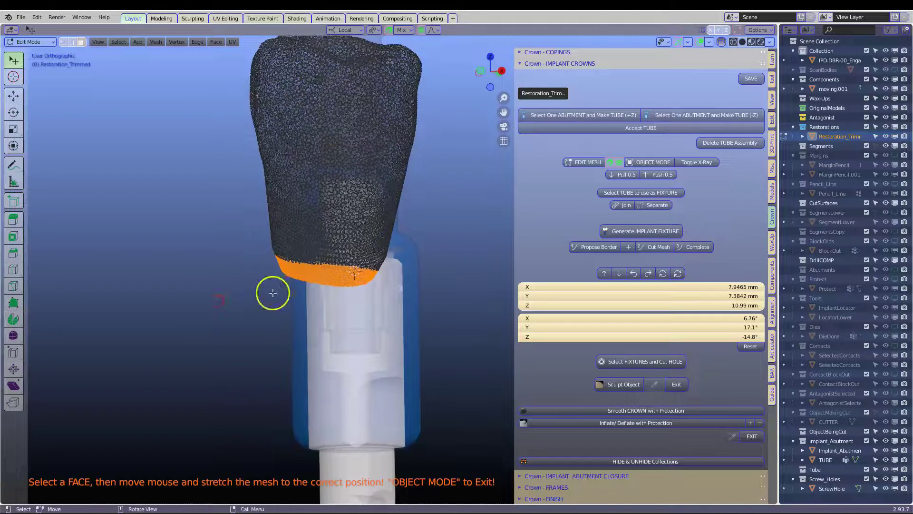
pyautogui.moveTo(271, 291); pyautogui.dragTo(304, 286)
pyautogui.click(304, 287)
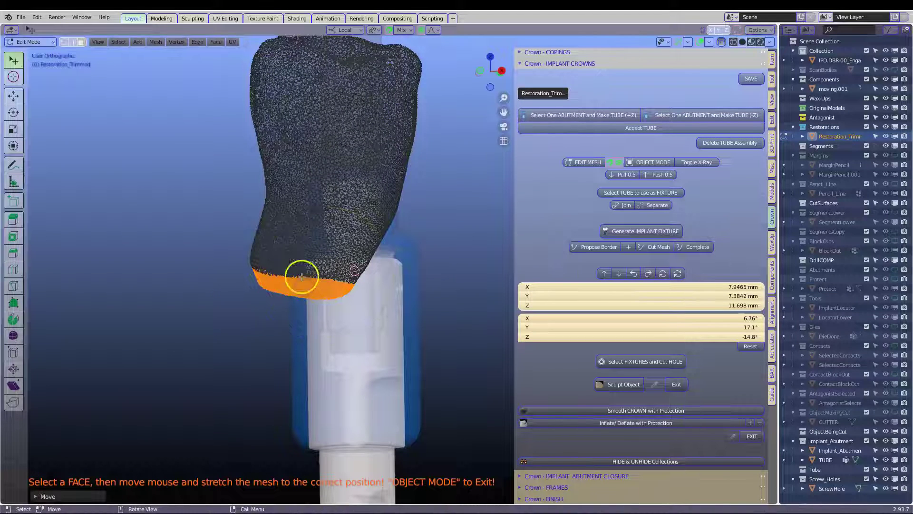
pyautogui.scroll(2, 326, 287)
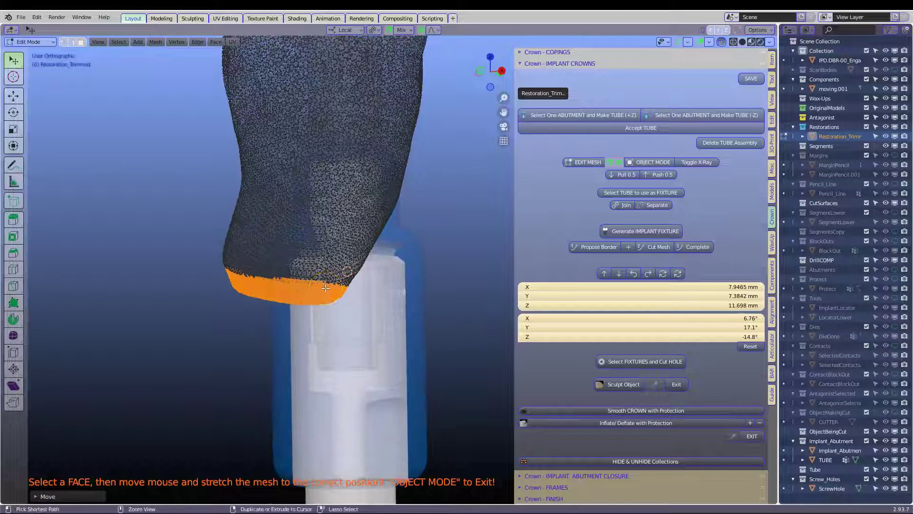
pyautogui.hotkey('ctrl', 'z')
pyautogui.click(390, 30)
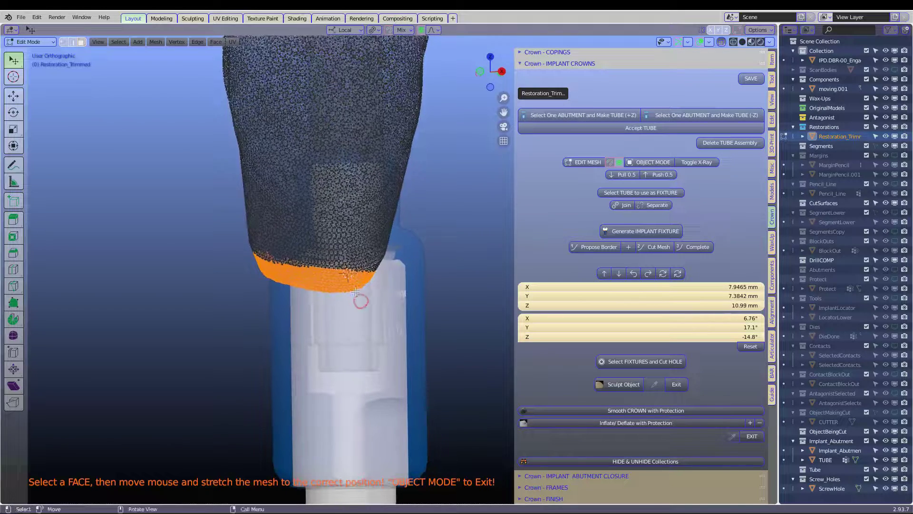
pyautogui.press('g')
pyautogui.scroll(-7, 357, 288)
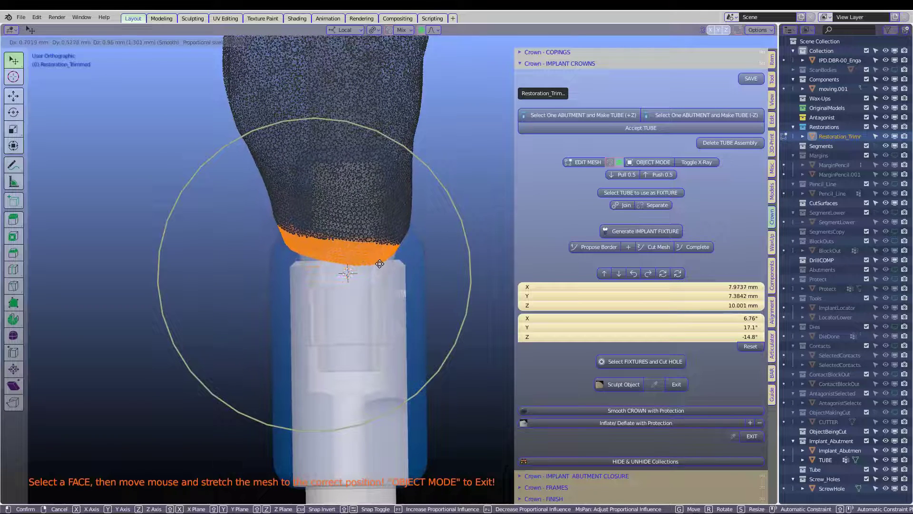
pyautogui.click(382, 263)
# Step: Tilt the margin band twice and stretch it further to fit the abutment
pyautogui.press('r')
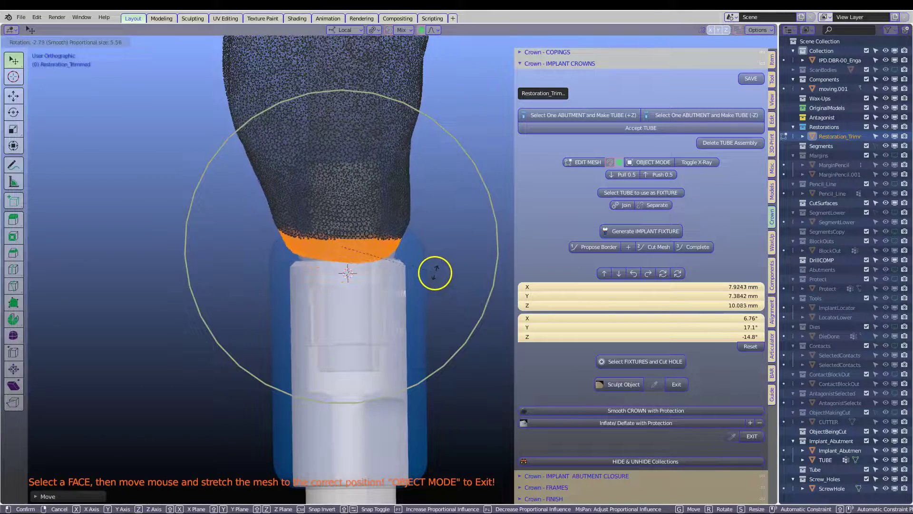
pyautogui.click(438, 265)
pyautogui.moveTo(371, 276); pyautogui.dragTo(421, 284, button='middle')
pyautogui.press('r')
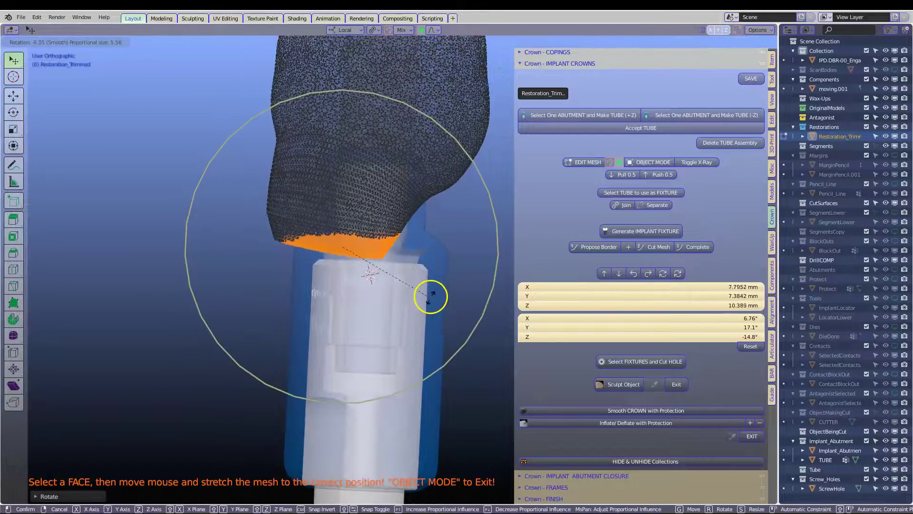
pyautogui.click(435, 288)
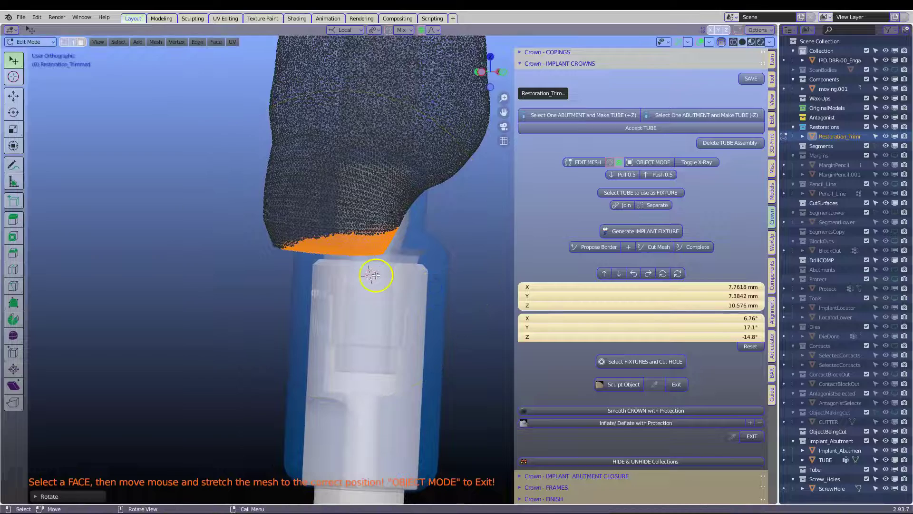
pyautogui.press('g')
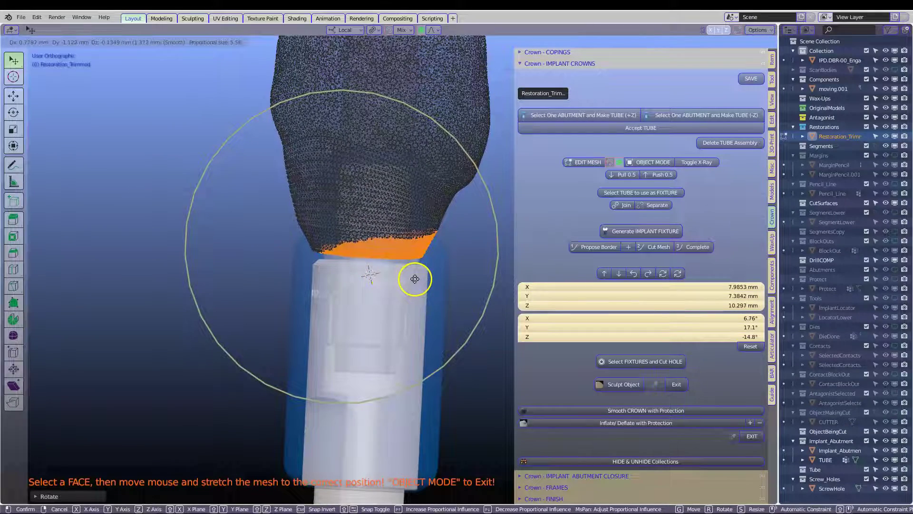
pyautogui.click(415, 279)
# Step: Scale, rotate and move the crown base until it sits flush on the abutment
pyautogui.moveTo(400, 272); pyautogui.dragTo(315, 284, button='middle')
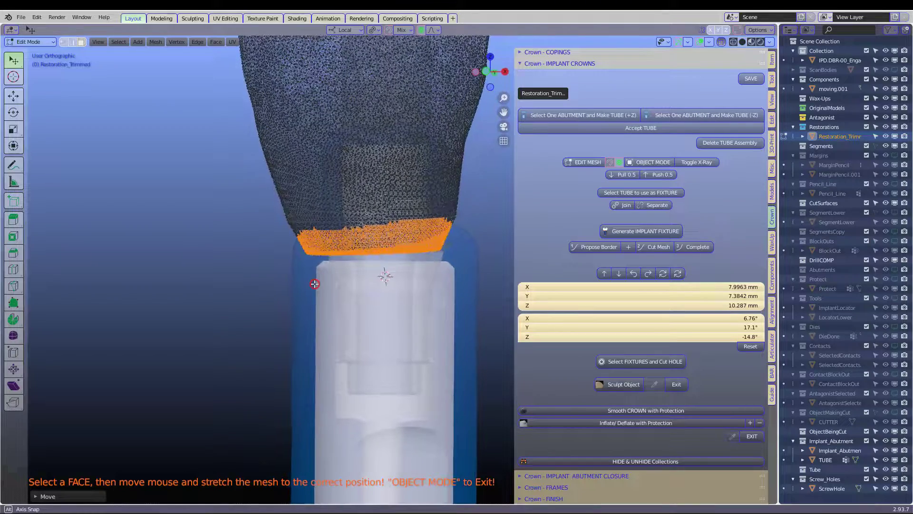
pyautogui.press('s')
pyautogui.click(457, 277)
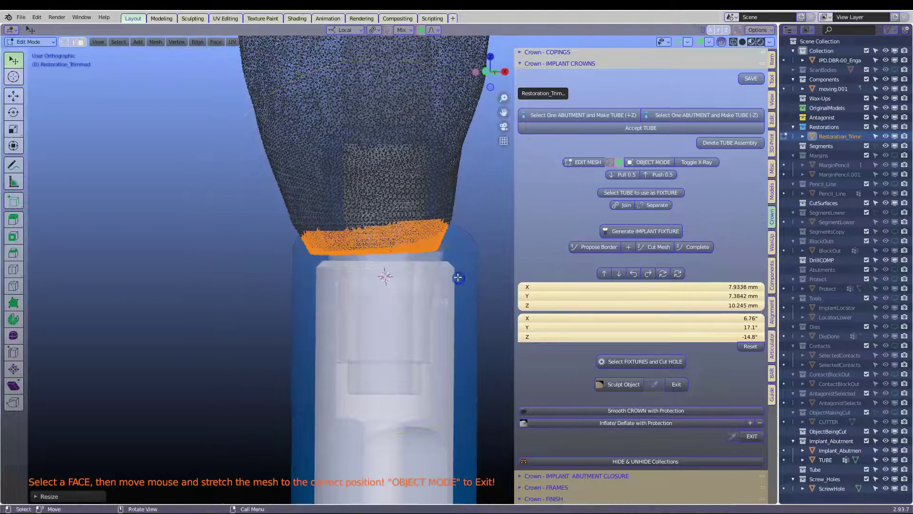
pyautogui.press('r')
pyautogui.click(465, 249)
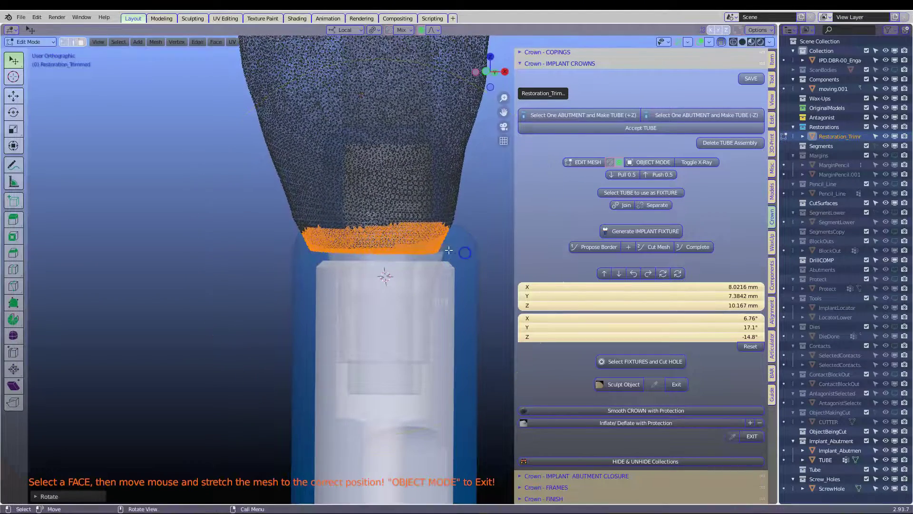
pyautogui.press('g')
pyautogui.click(409, 255)
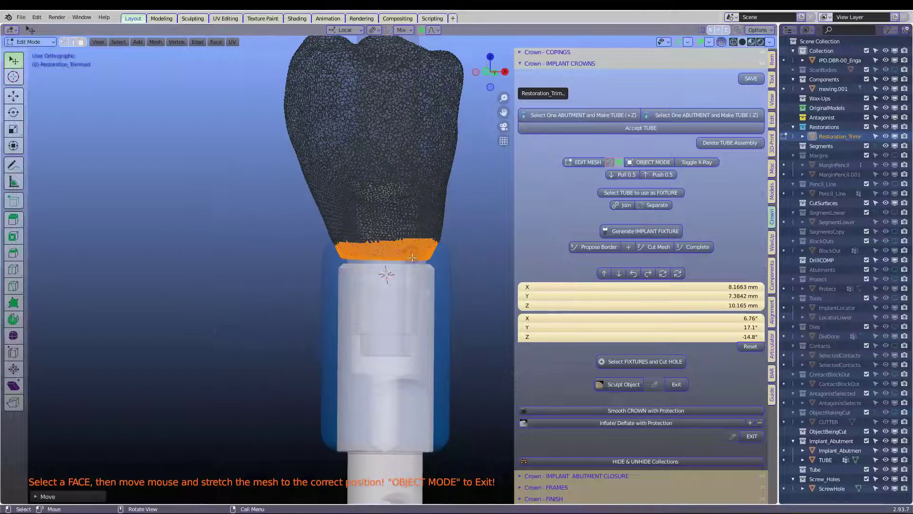
pyautogui.keyDown('shift'); pyautogui.moveTo(411, 257); pyautogui.dragTo(367, 291, button='middle'); pyautogui.keyUp('shift')
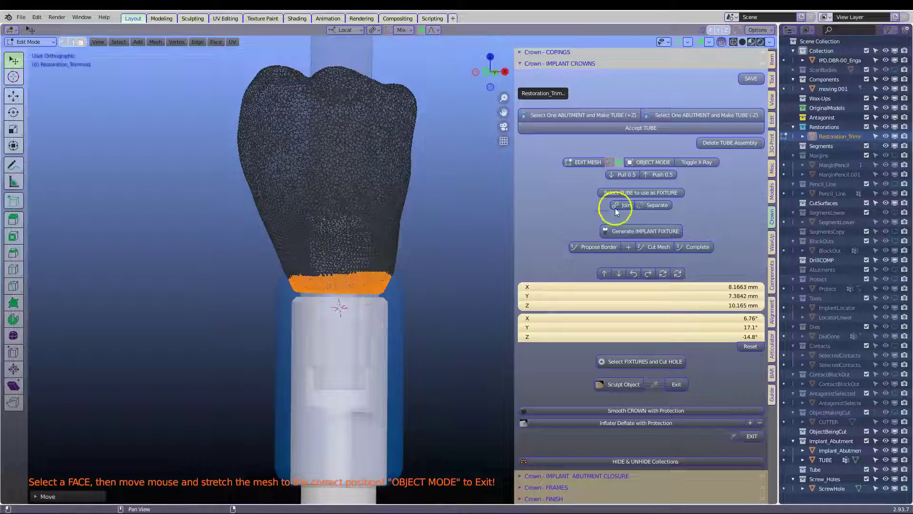
# Step: Return to Object Mode, turn off X-Ray, propose the margin border, then cut and complete
pyautogui.click(645, 164)
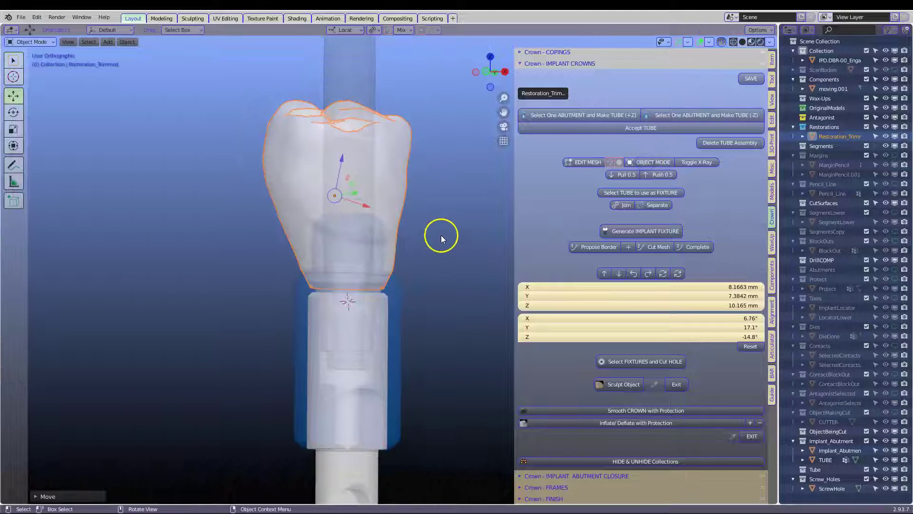
pyautogui.click(722, 42)
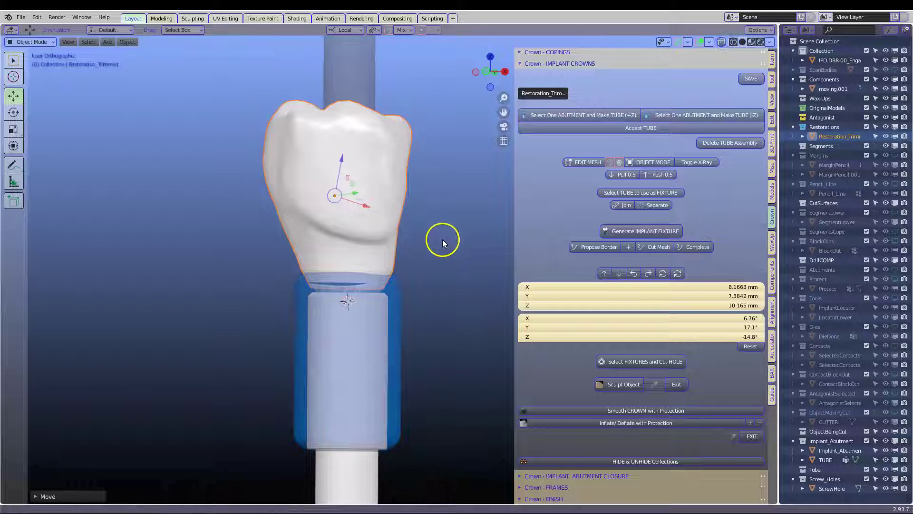
pyautogui.moveTo(443, 239); pyautogui.dragTo(401, 250, button='middle')
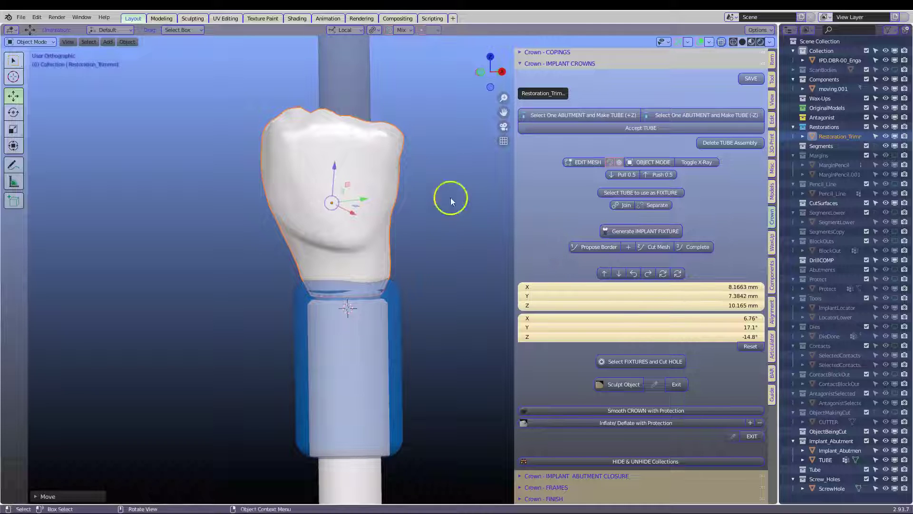
pyautogui.click(589, 246)
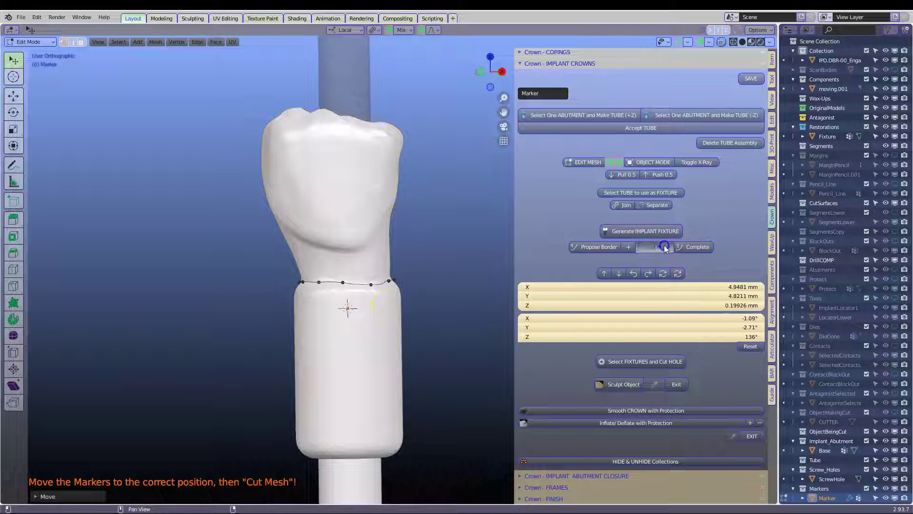
pyautogui.click(697, 247)
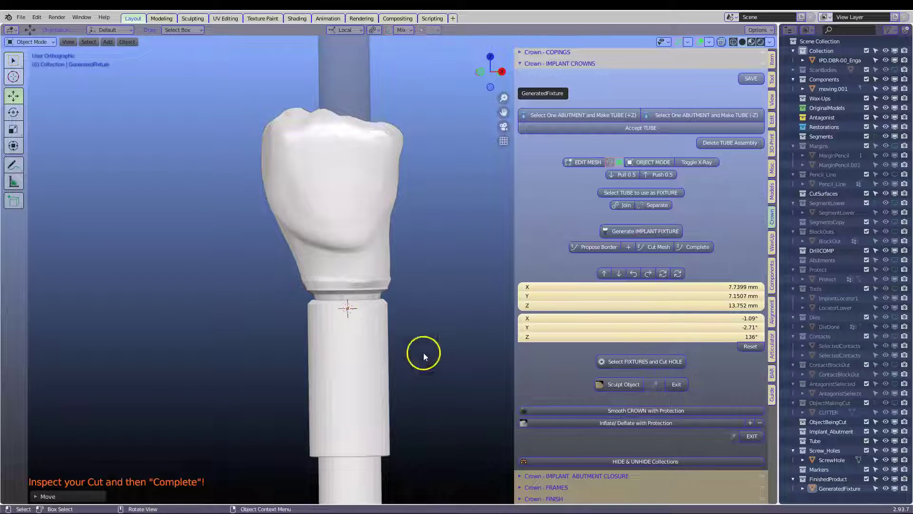
# Step: Select the GeneratedFixture and make the Lower Segments collection visible again
pyautogui.moveTo(422, 353); pyautogui.dragTo(378, 255, button='middle')
pyautogui.click(376, 345)
pyautogui.scroll(-2, 376, 418)
pyautogui.scroll(2, 374, 371)
pyautogui.click(361, 210)
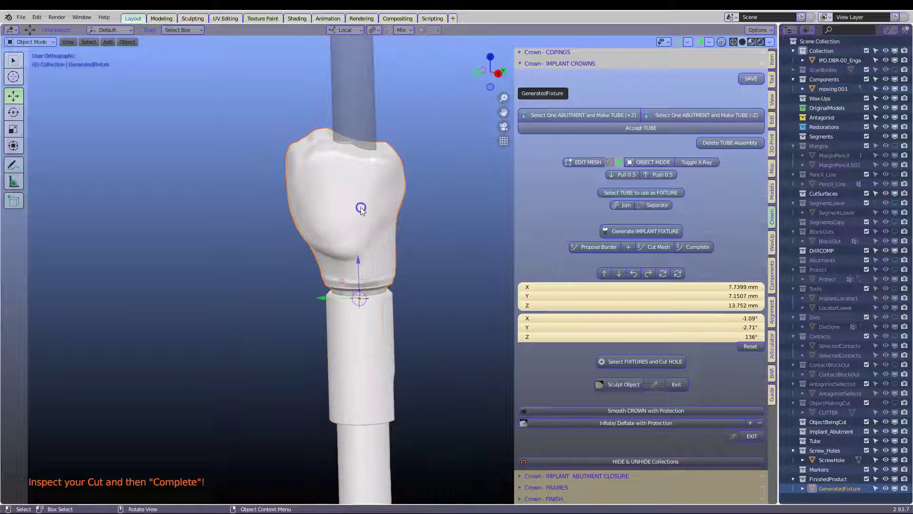
pyautogui.moveTo(434, 264)
pyautogui.mouseDown(button='middle')
pyautogui.moveTo(404, 232)
pyautogui.moveTo(435, 254)
pyautogui.mouseUp(button='middle')
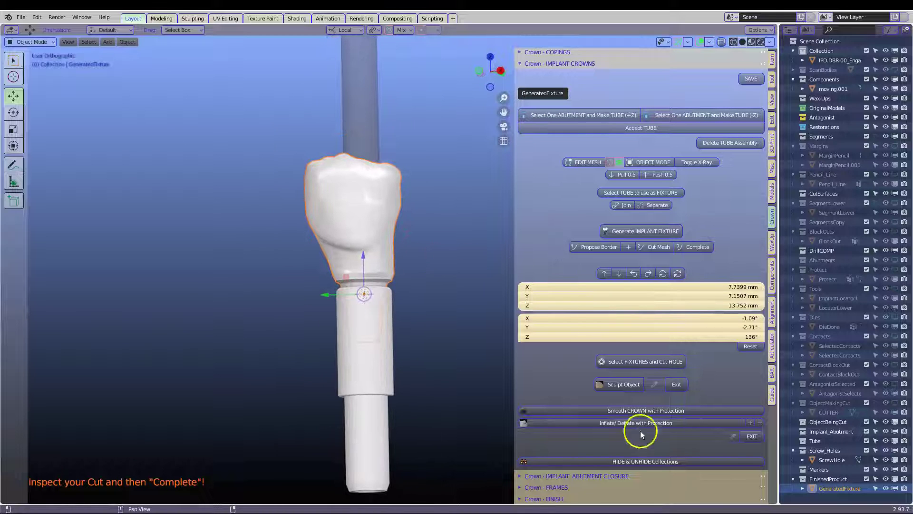
pyautogui.click(647, 461)
pyautogui.click(644, 471)
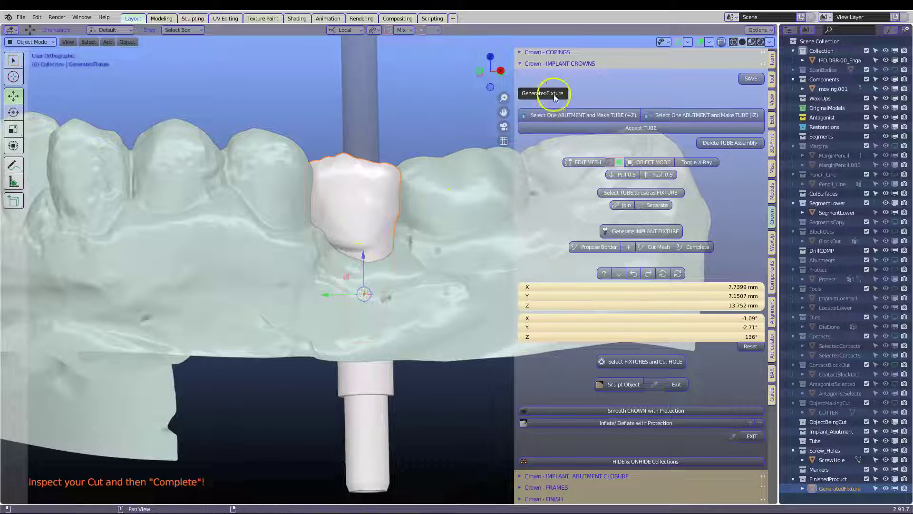
pyautogui.scroll(4, 554, 95)
# Step: Show the pink contacts, select both, auto-generate ContactCUTTERs, and select the crown fixture
pyautogui.click(523, 82)
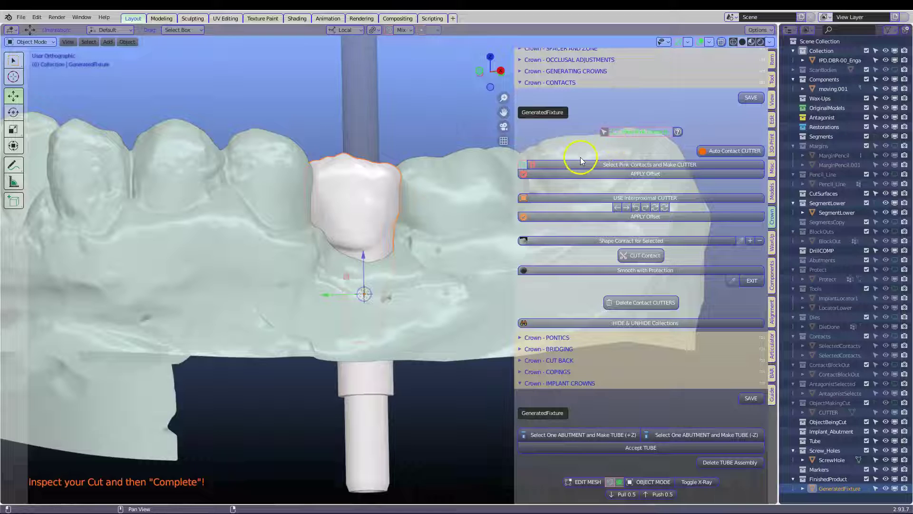
pyautogui.click(665, 136)
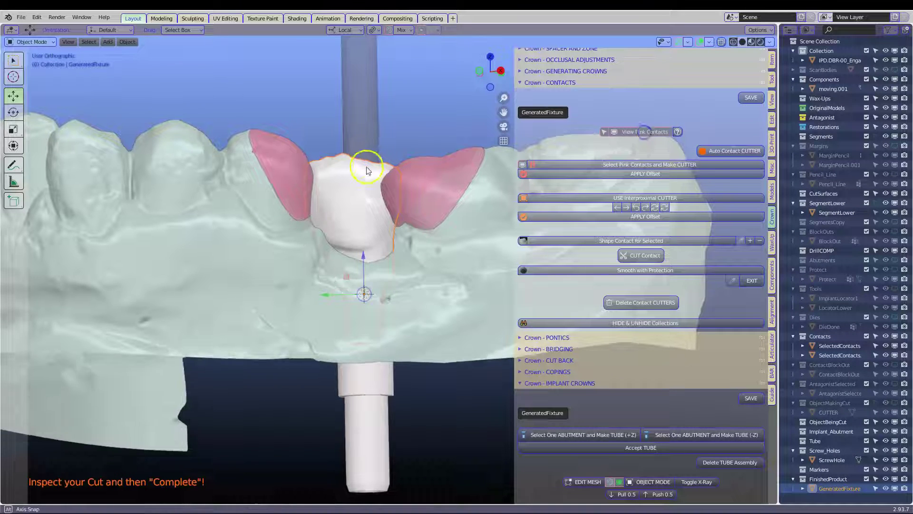
pyautogui.moveTo(367, 167); pyautogui.dragTo(357, 179, button='middle')
pyautogui.click(294, 169)
pyautogui.click(438, 165)
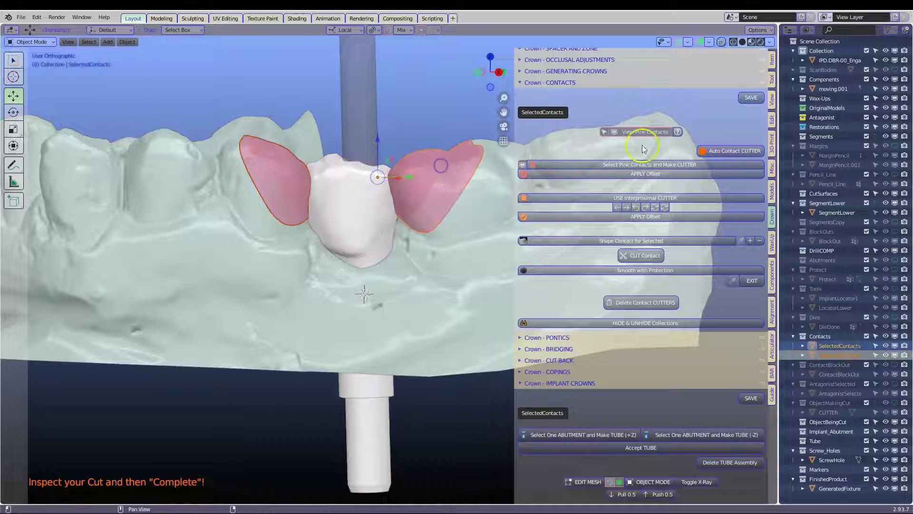
pyautogui.click(727, 152)
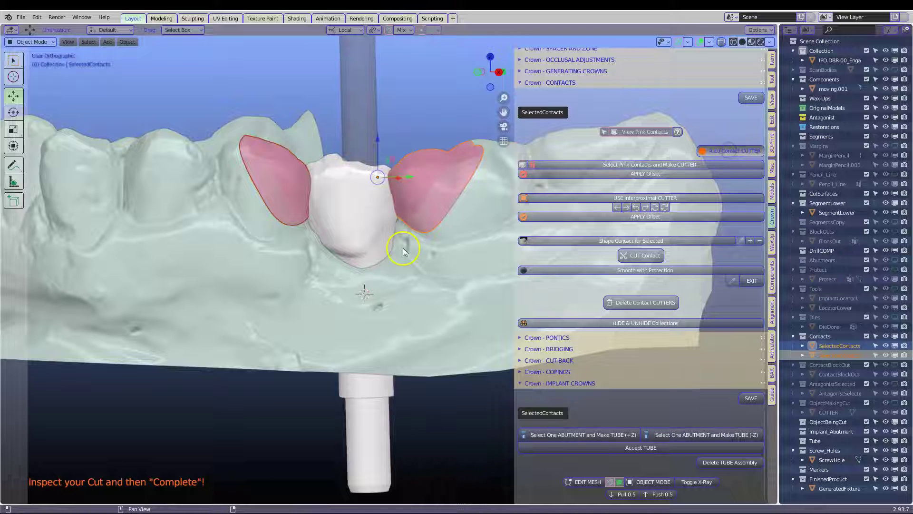
pyautogui.click(386, 226)
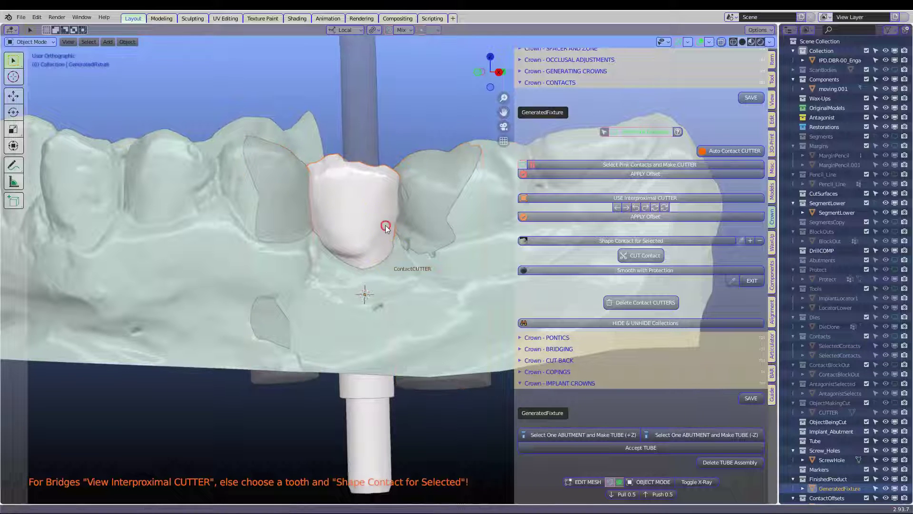
# Step: Start Shape Contact for the selected crown and hide the Lower Segments collection
pyautogui.click(625, 241)
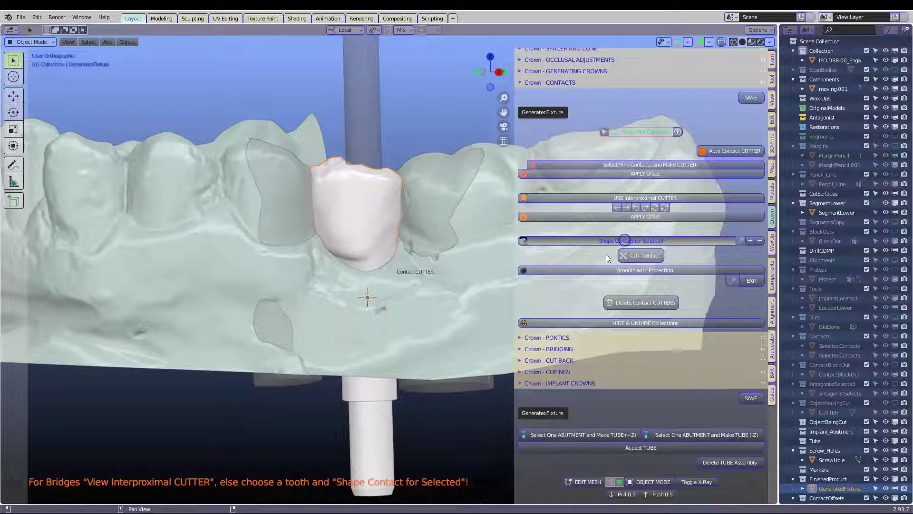
pyautogui.click(641, 326)
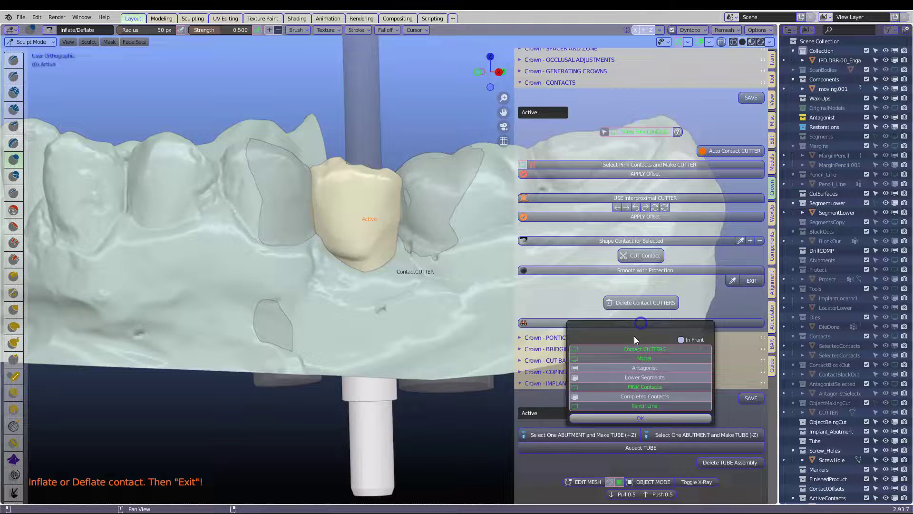
pyautogui.click(646, 378)
pyautogui.click(394, 280)
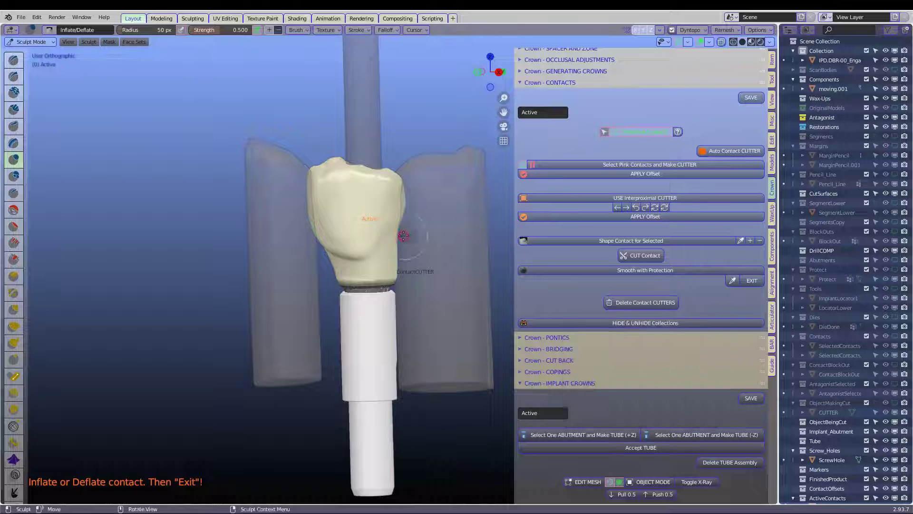
pyautogui.moveTo(378, 234); pyautogui.dragTo(305, 223, button='middle')
pyautogui.scroll(4, 333, 221)
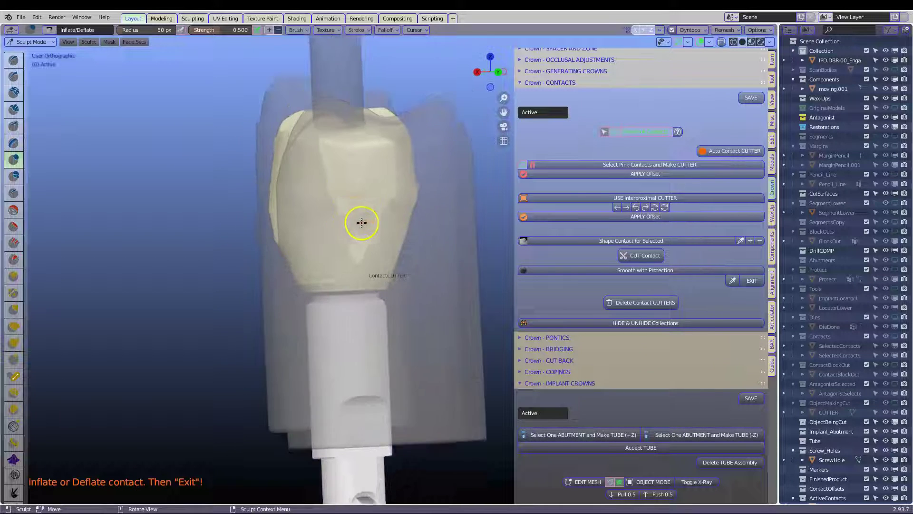
# Step: Inflate the crown's contact side toward the cutter, then deflate the surface near the top
pyautogui.moveTo(326, 181)
pyautogui.mouseDown()
pyautogui.moveTo(326, 241)
pyautogui.moveTo(318, 169)
pyautogui.moveTo(313, 252)
pyautogui.moveTo(329, 203)
pyautogui.mouseUp()
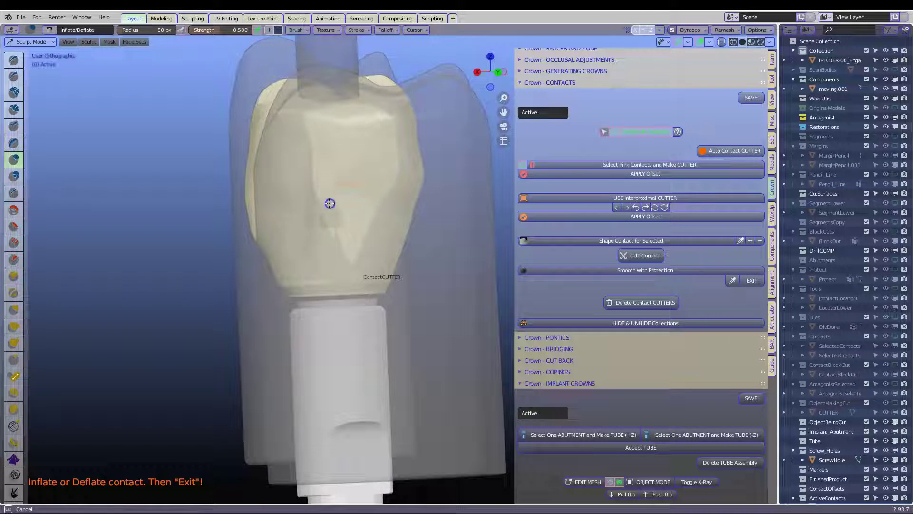
pyautogui.moveTo(341, 234); pyautogui.dragTo(310, 190)
pyautogui.moveTo(320, 214)
pyautogui.mouseDown(button='middle')
pyautogui.moveTo(327, 292)
pyautogui.moveTo(326, 219)
pyautogui.mouseUp(button='middle')
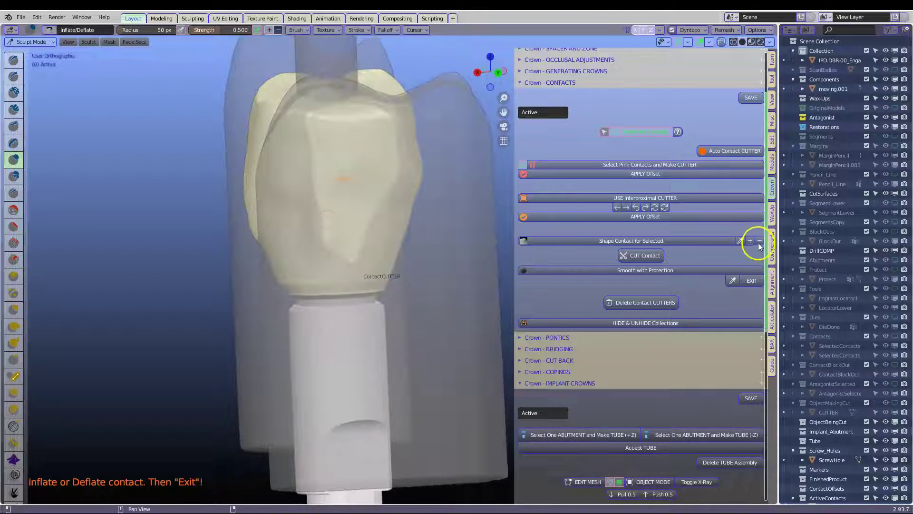
pyautogui.moveTo(388, 119)
pyautogui.mouseDown()
pyautogui.moveTo(314, 112)
pyautogui.moveTo(386, 107)
pyautogui.mouseUp()
pyautogui.moveTo(385, 106)
pyautogui.mouseDown(button='middle')
pyautogui.moveTo(398, 173)
pyautogui.moveTo(478, 145)
pyautogui.moveTo(286, 171)
pyautogui.moveTo(381, 159)
pyautogui.mouseUp(button='middle')
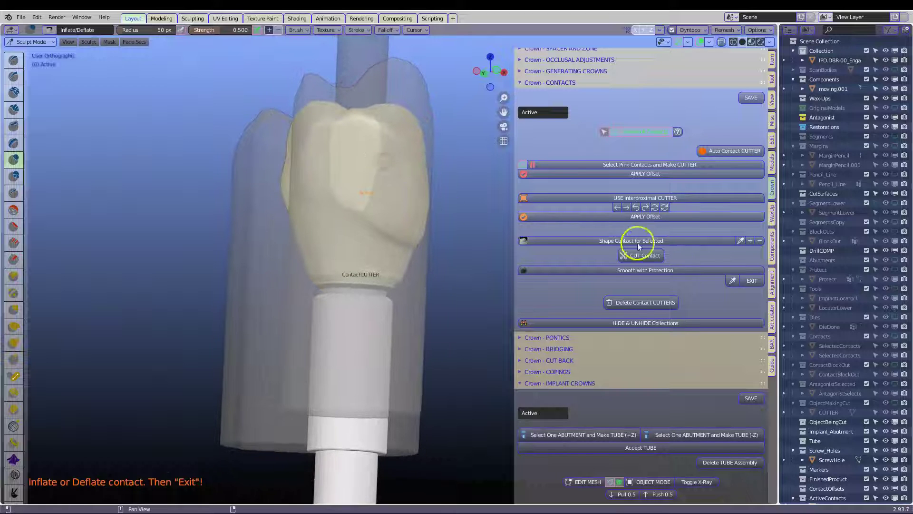
pyautogui.click(760, 241)
pyautogui.moveTo(337, 142)
pyautogui.mouseDown()
pyautogui.moveTo(330, 131)
pyautogui.moveTo(342, 212)
pyautogui.mouseUp()
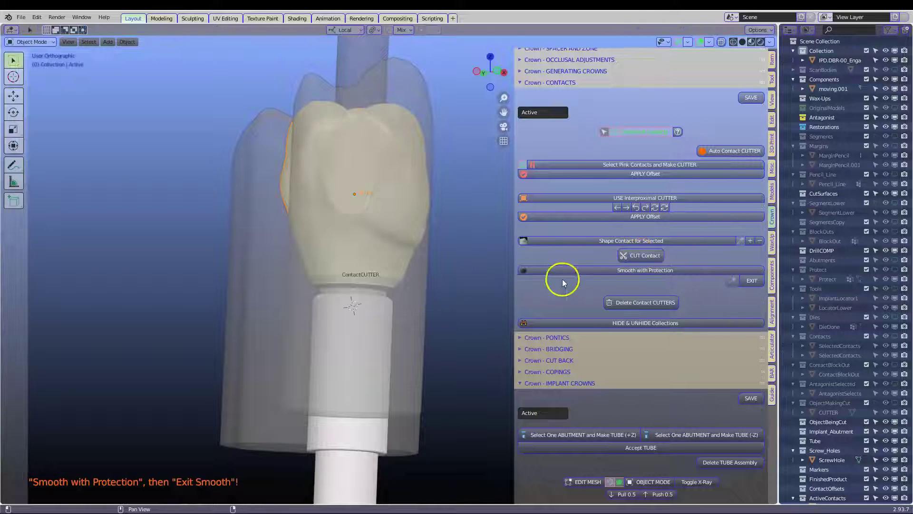
# Step: Smooth the crown's cut contact border and top edge with protected smoothing at 0.2 strength
pyautogui.click(634, 269)
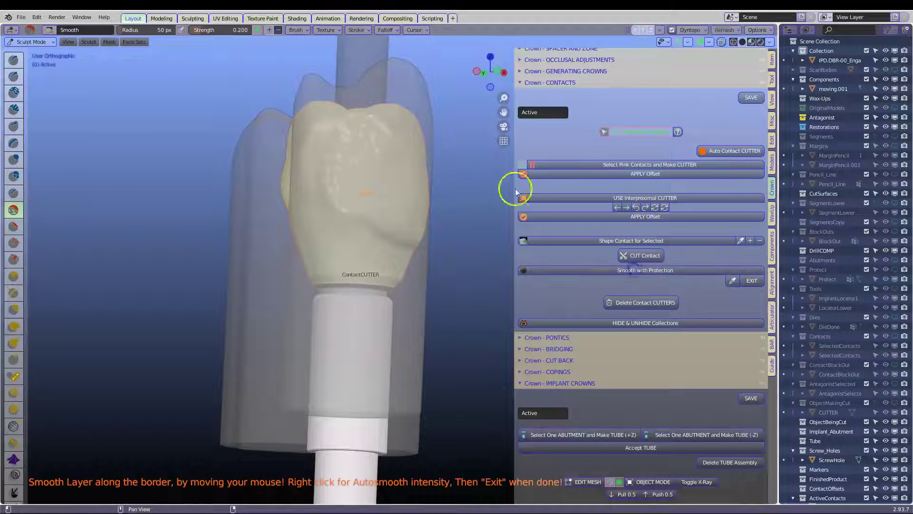
pyautogui.moveTo(379, 143); pyautogui.dragTo(375, 154, button='middle')
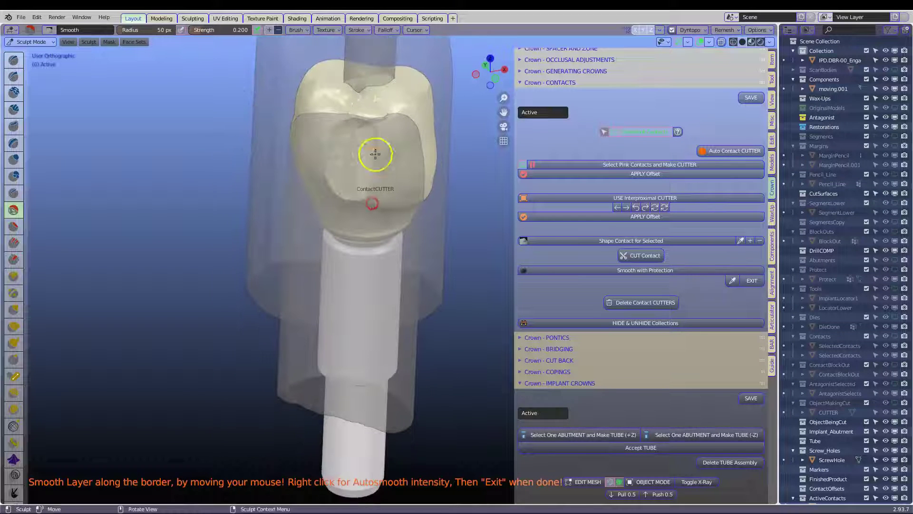
pyautogui.moveTo(368, 120); pyautogui.dragTo(357, 115)
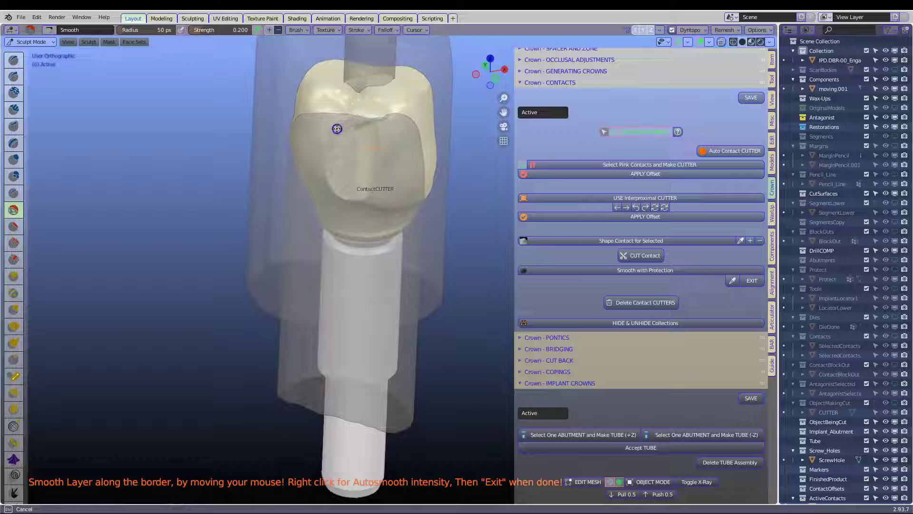
pyautogui.moveTo(337, 200); pyautogui.dragTo(390, 186)
pyautogui.moveTo(390, 186)
pyautogui.mouseDown(button='middle')
pyautogui.moveTo(408, 177)
pyautogui.moveTo(255, 158)
pyautogui.moveTo(342, 112)
pyautogui.mouseUp(button='middle')
pyautogui.moveTo(370, 138); pyautogui.dragTo(339, 134)
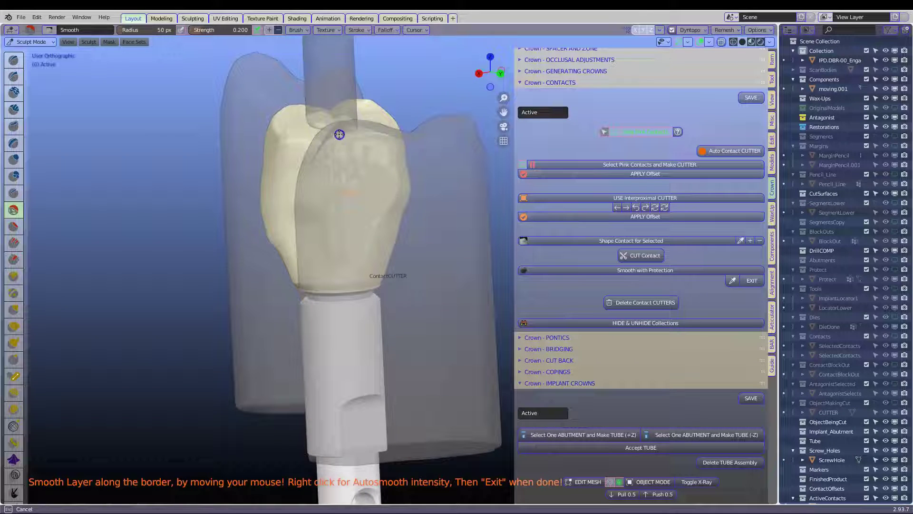
pyautogui.moveTo(393, 157); pyautogui.dragTo(357, 187)
pyautogui.moveTo(357, 187); pyautogui.dragTo(337, 155, button='middle')
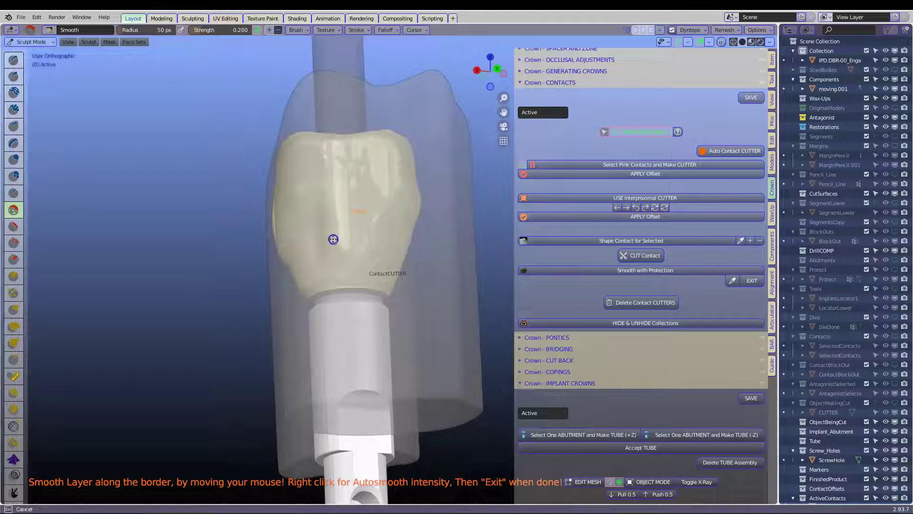
# Step: Exit the previous session, reselect the crown, start Smooth with Protection and set autosmooth intensity
pyautogui.click(750, 280)
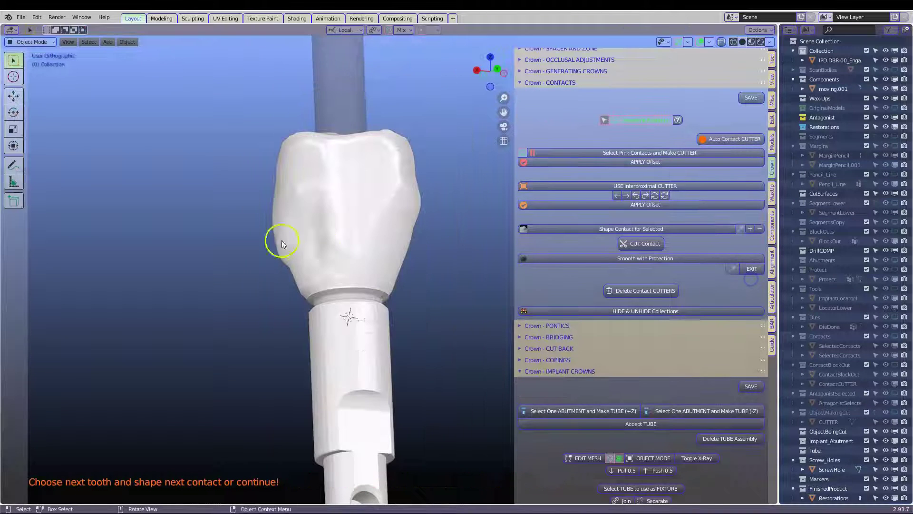
pyautogui.moveTo(282, 241)
pyautogui.mouseDown(button='middle')
pyautogui.moveTo(410, 261)
pyautogui.moveTo(384, 263)
pyautogui.moveTo(452, 279)
pyautogui.mouseUp(button='middle')
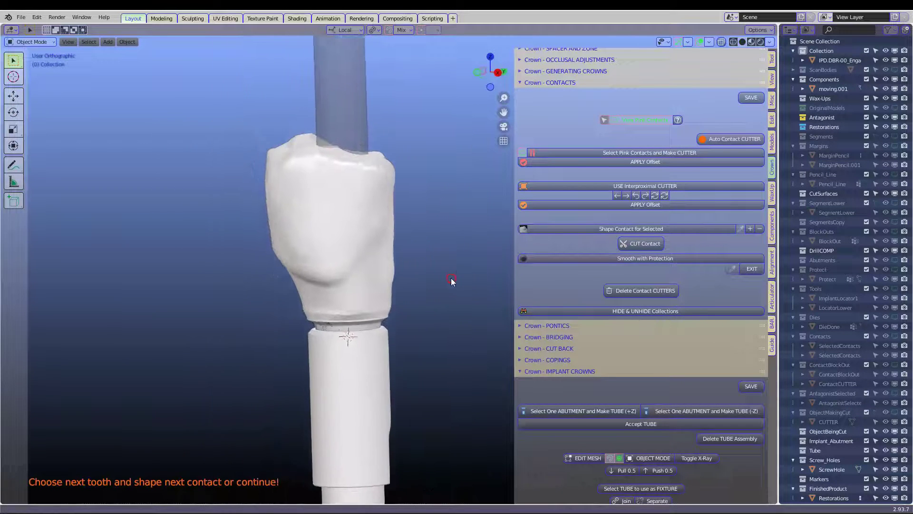
pyautogui.click(345, 224)
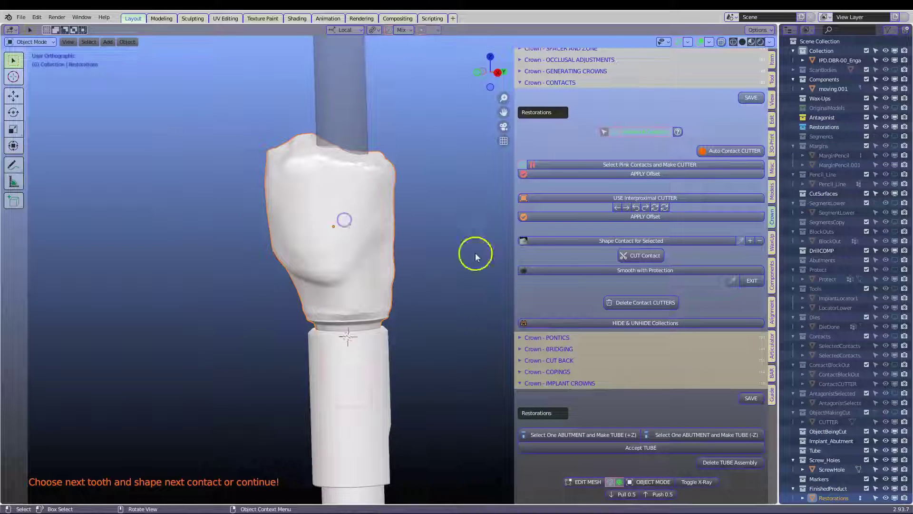
pyautogui.click(631, 275)
pyautogui.moveTo(363, 234)
pyautogui.mouseDown(button='middle')
pyautogui.moveTo(320, 228)
pyautogui.moveTo(325, 215)
pyautogui.mouseUp(button='middle')
pyautogui.scroll(2, 363, 200)
pyautogui.rightClick(340, 144)
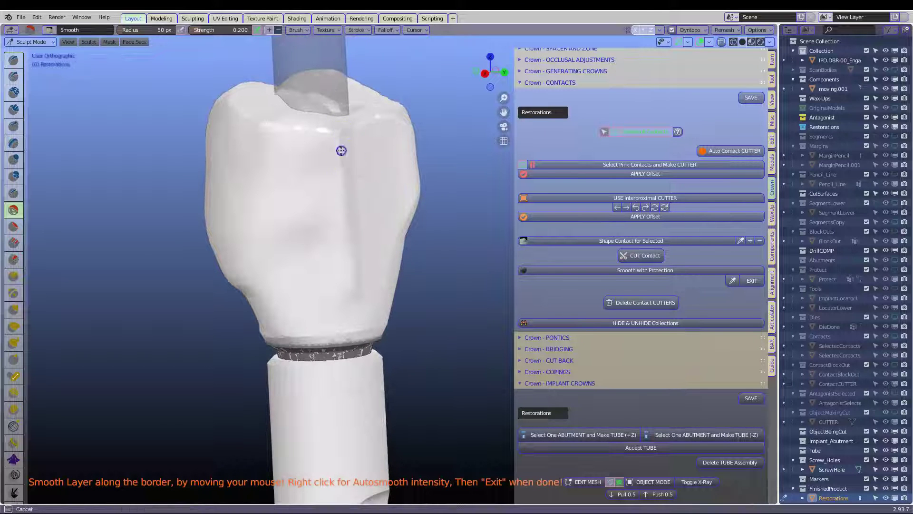
pyautogui.click(420, 161)
# Step: Apply further autosmooth passes around the crown's other sides
pyautogui.moveTo(408, 238); pyautogui.dragTo(365, 211, button='middle')
pyautogui.rightClick(351, 222)
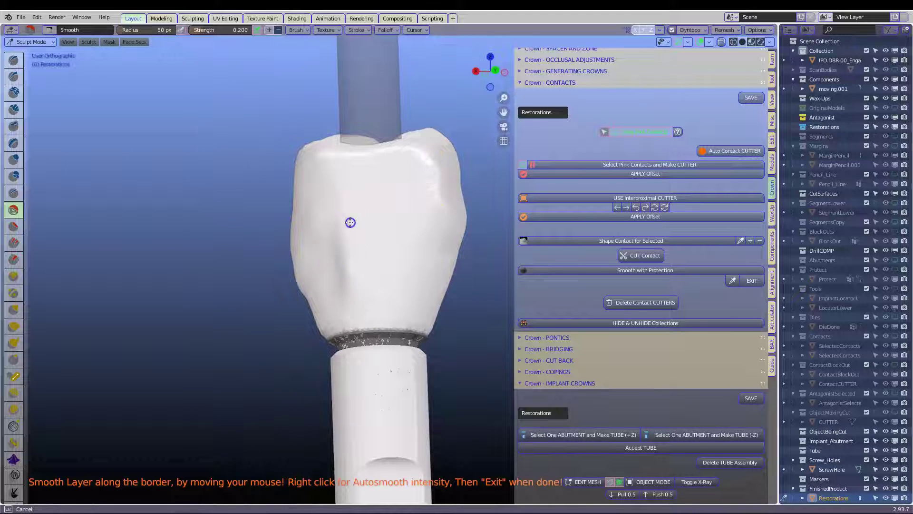
pyautogui.click(404, 322)
pyautogui.moveTo(404, 322); pyautogui.dragTo(447, 316, button='middle')
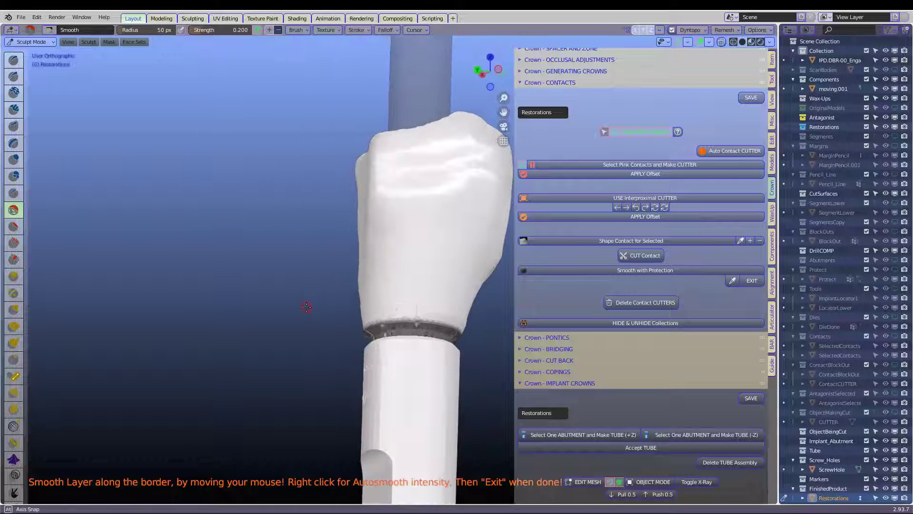
pyautogui.moveTo(428, 261); pyautogui.dragTo(363, 241, button='middle')
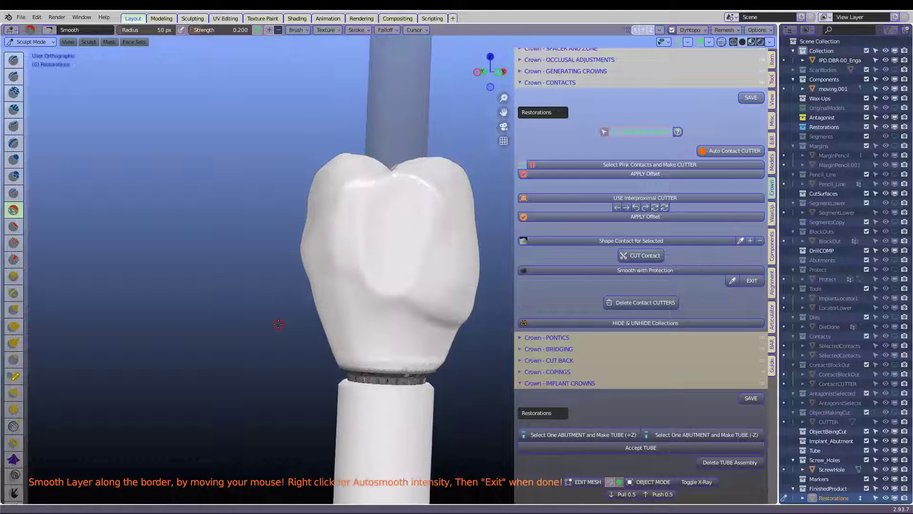
pyautogui.rightClick(362, 241)
pyautogui.click(422, 188)
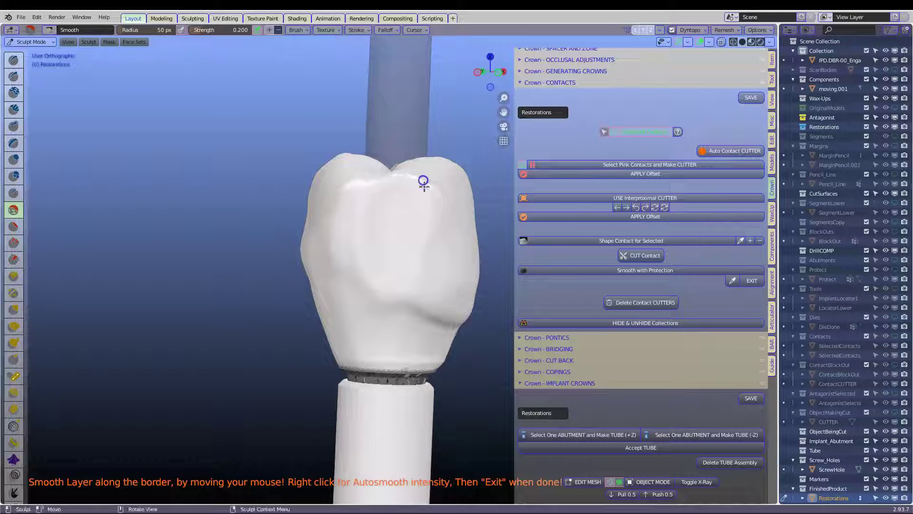
pyautogui.moveTo(422, 187); pyautogui.dragTo(434, 258, button='middle')
# Step: Smooth the groove across the crown's top, then exit sculpting
pyautogui.moveTo(352, 215); pyautogui.dragTo(429, 241, button='middle')
pyautogui.scroll(5, 369, 258)
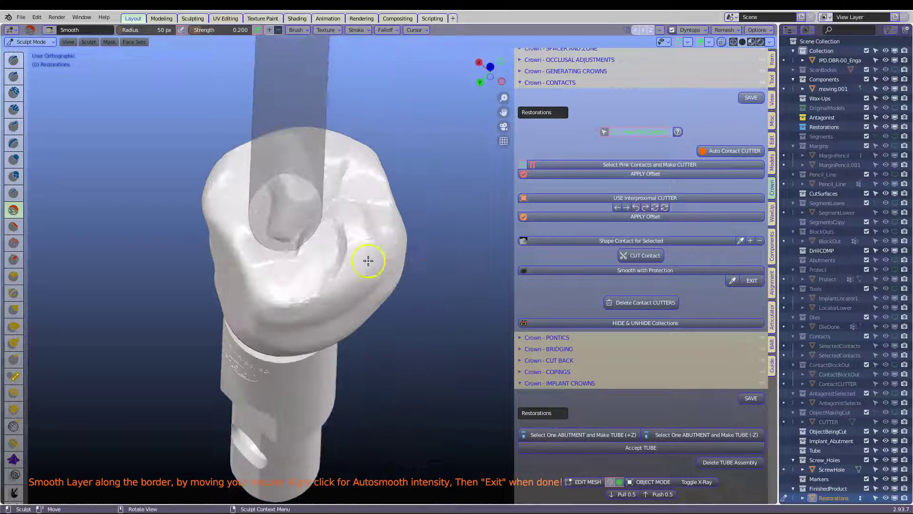
pyautogui.rightClick(363, 190)
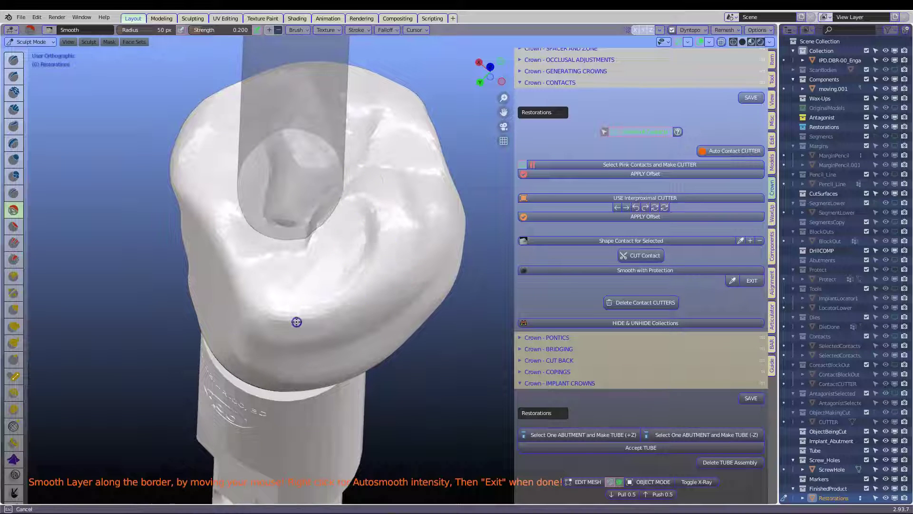
pyautogui.moveTo(248, 262)
pyautogui.mouseDown()
pyautogui.moveTo(331, 208)
pyautogui.moveTo(299, 255)
pyautogui.mouseUp()
pyautogui.moveTo(299, 255); pyautogui.dragTo(403, 246, button='middle')
pyautogui.moveTo(176, 269); pyautogui.dragTo(387, 204, button='middle')
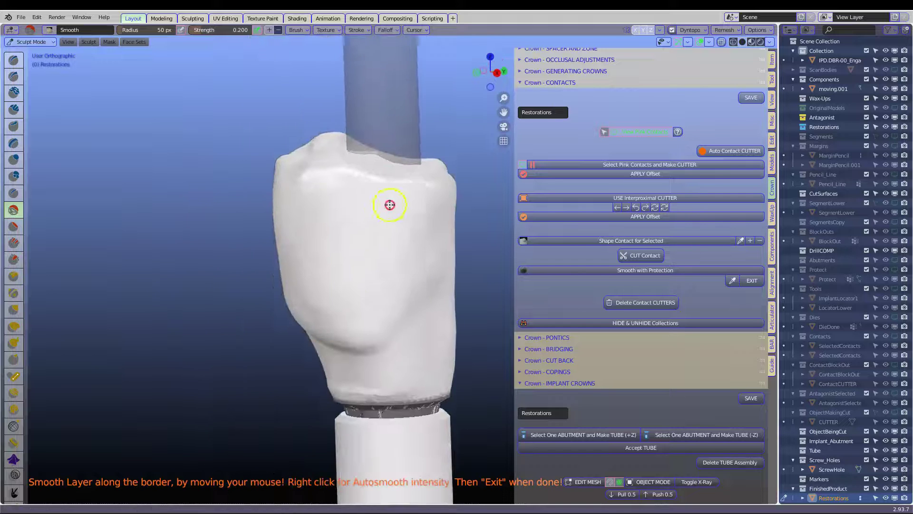
pyautogui.click(755, 281)
pyautogui.moveTo(435, 287); pyautogui.dragTo(419, 273, button='middle')
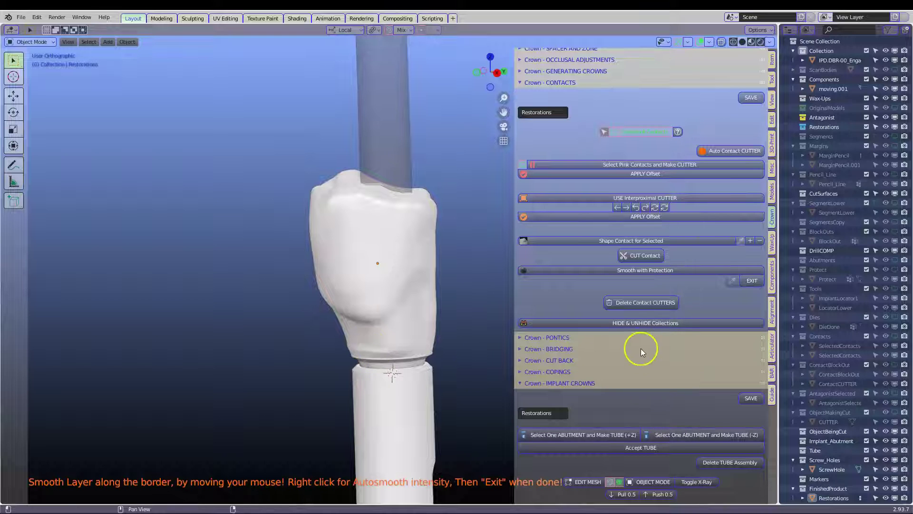
# Step: Show the Lower Segment collection and inspect the crown's fit within the lower jaw
pyautogui.click(650, 322)
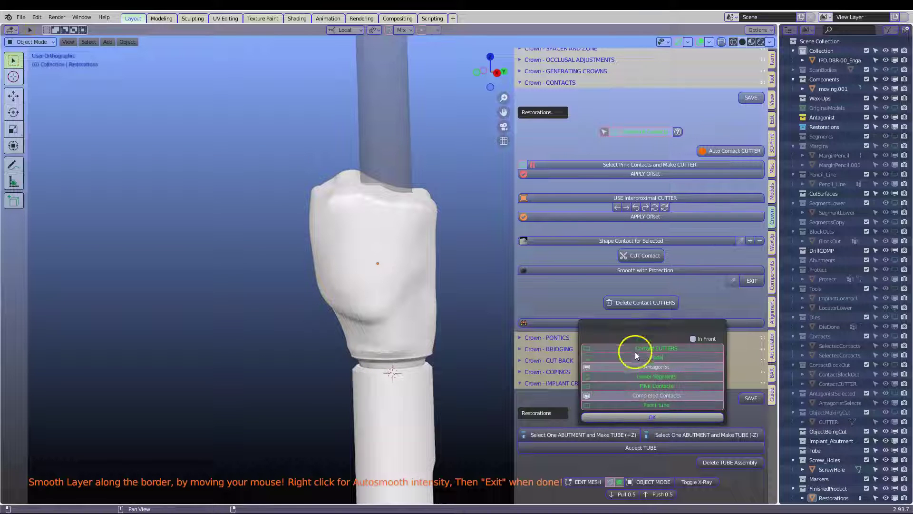
pyautogui.click(657, 378)
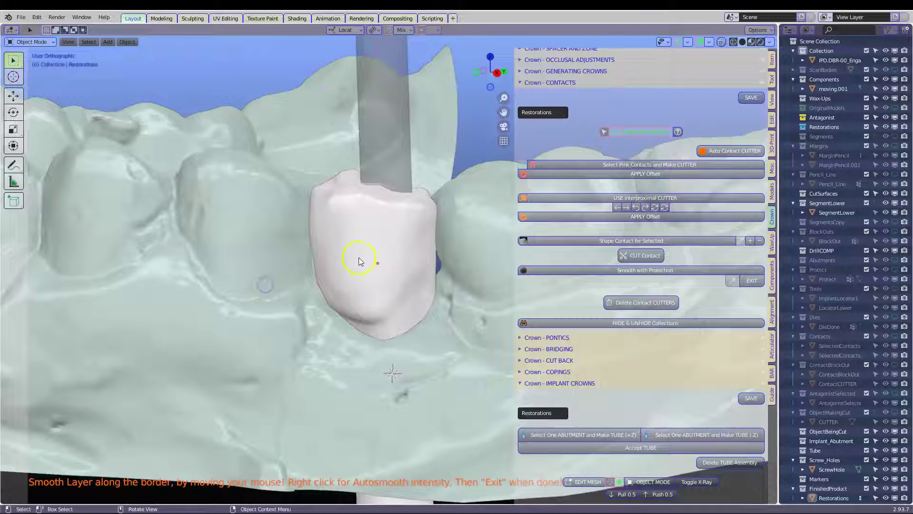
pyautogui.click(356, 253)
pyautogui.moveTo(374, 270); pyautogui.dragTo(381, 271, button='middle')
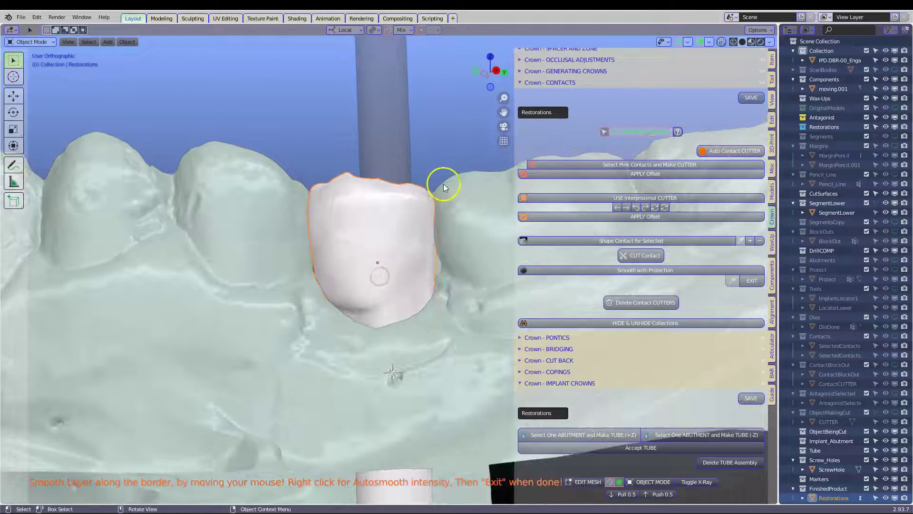
pyautogui.moveTo(320, 220); pyautogui.dragTo(409, 292, button='middle')
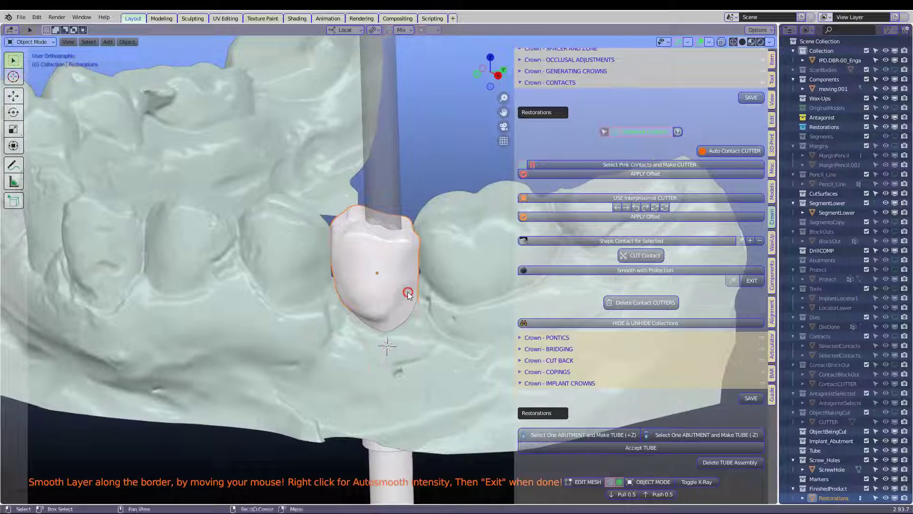
pyautogui.click(386, 184)
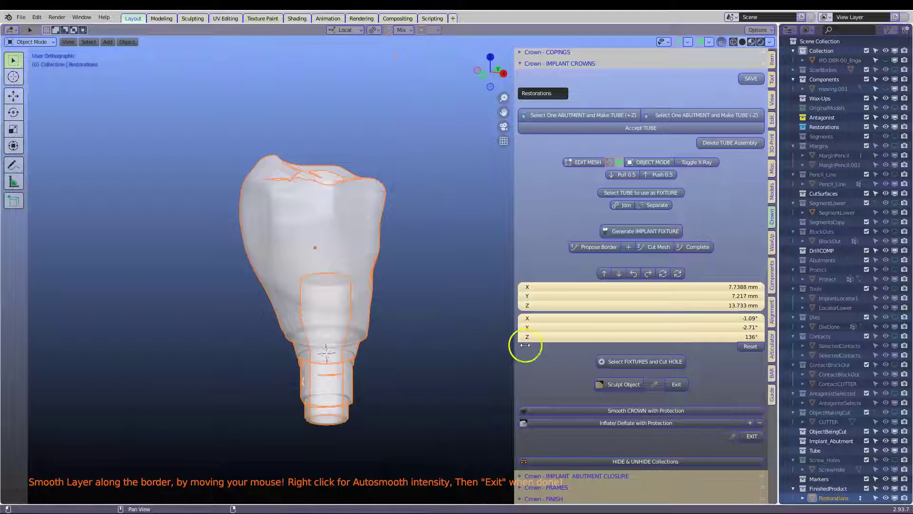
# Step: Unhide the Screw Holes collection and raise the ScrewHole tube along Z
pyautogui.click(625, 461)
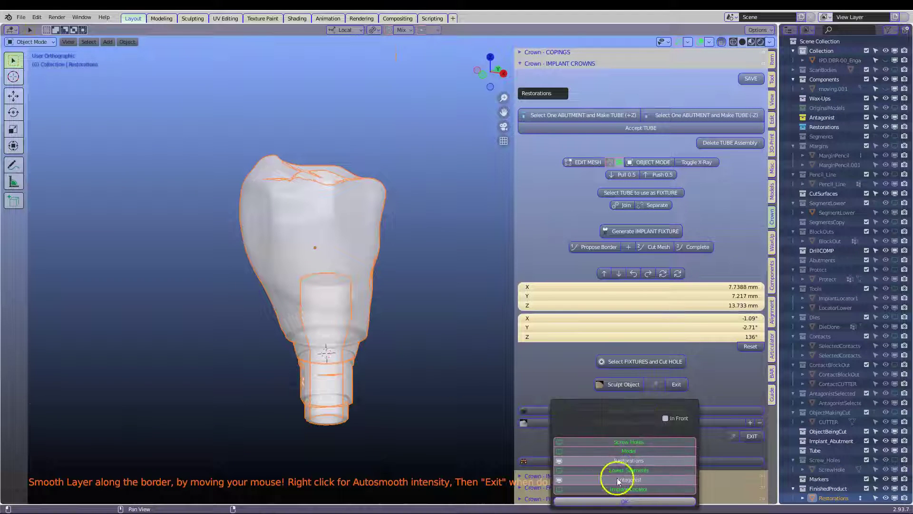
pyautogui.click(635, 442)
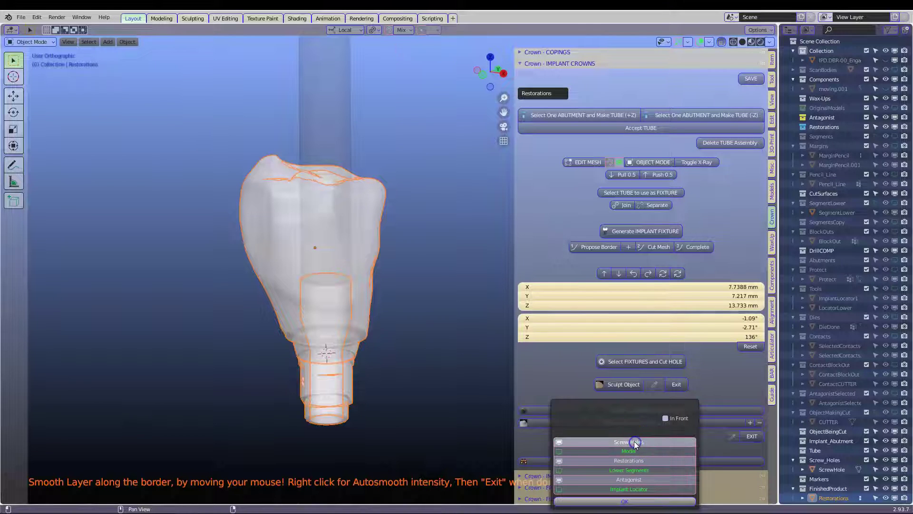
pyautogui.click(332, 155)
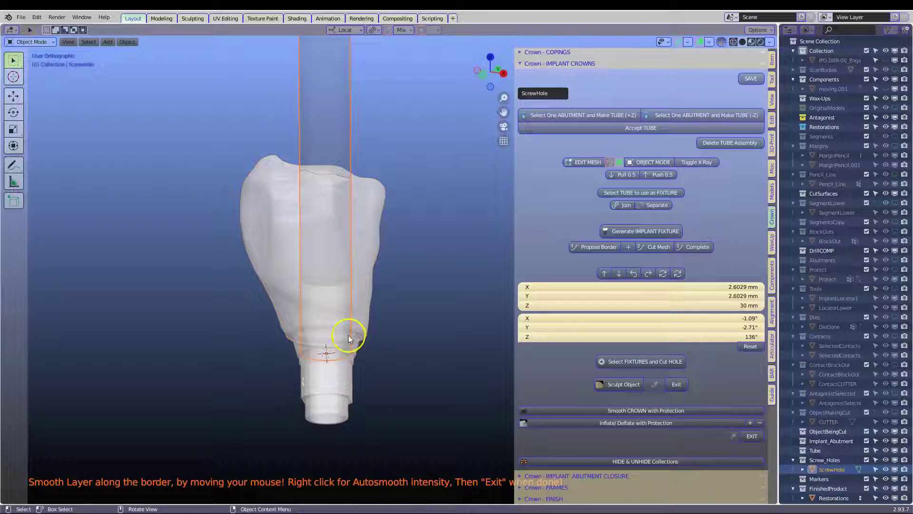
pyautogui.click(14, 97)
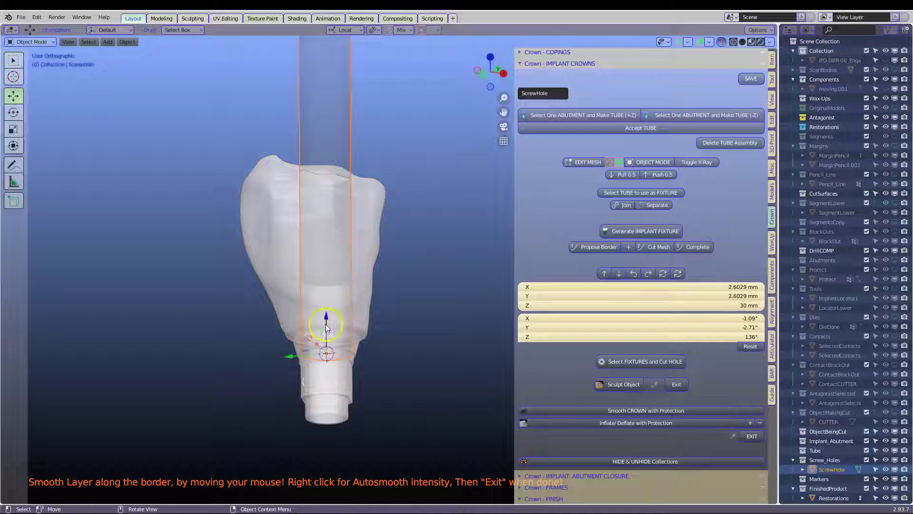
pyautogui.moveTo(322, 322); pyautogui.dragTo(322, 306, button='middle')
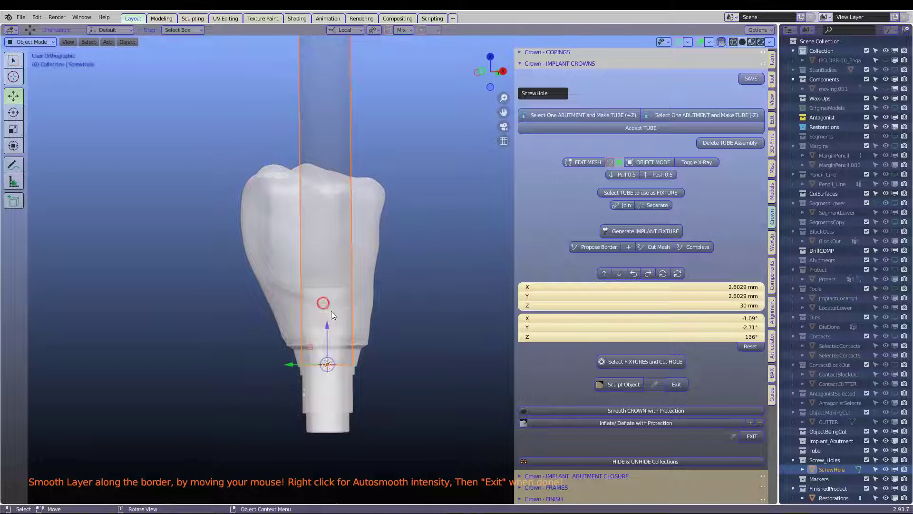
pyautogui.moveTo(327, 323); pyautogui.dragTo(323, 248)
pyautogui.scroll(3, 332, 337)
pyautogui.keyDown('shift'); pyautogui.moveTo(283, 310); pyautogui.dragTo(361, 220, button='middle'); pyautogui.keyUp('shift')
pyautogui.scroll(1, 417, 236)
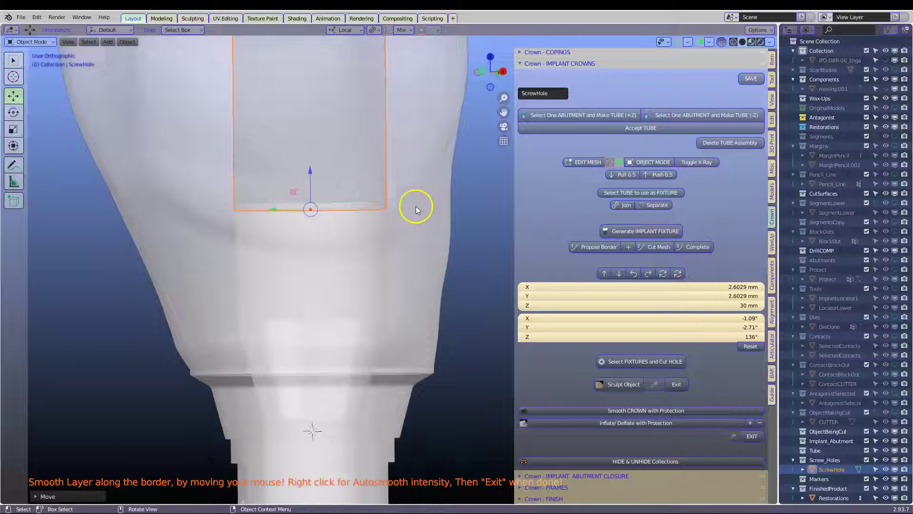
# Step: Scale the screw hole tube to a 2.721 mm width
pyautogui.press('s')
pyautogui.click(421, 206)
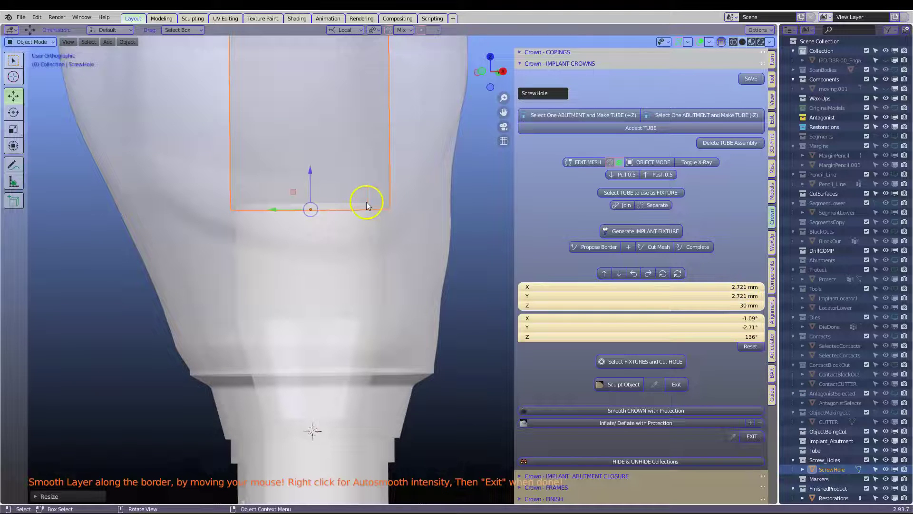
pyautogui.scroll(-5, 366, 202)
pyautogui.keyDown('shift'); pyautogui.moveTo(382, 198); pyautogui.dragTo(349, 259, button='middle'); pyautogui.keyUp('shift')
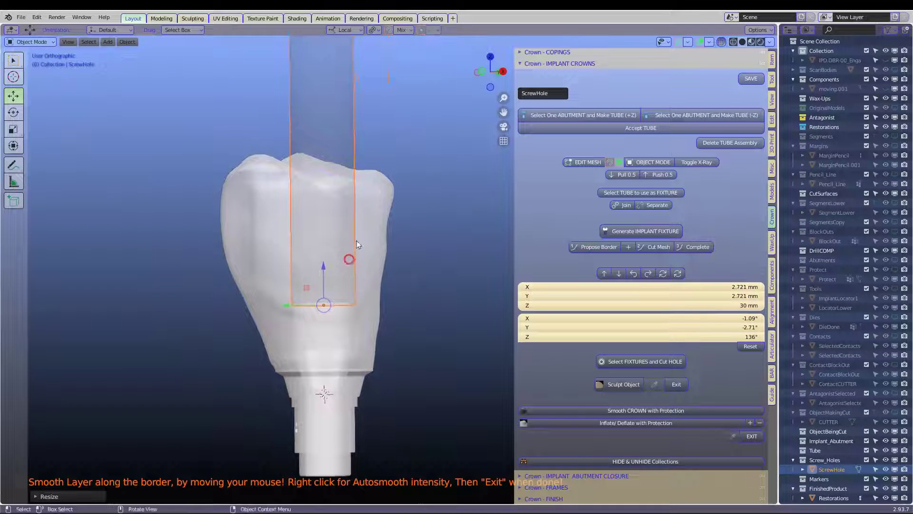
# Step: Cut the screw-access hole through the selected crown and view it opaque
pyautogui.click(377, 193)
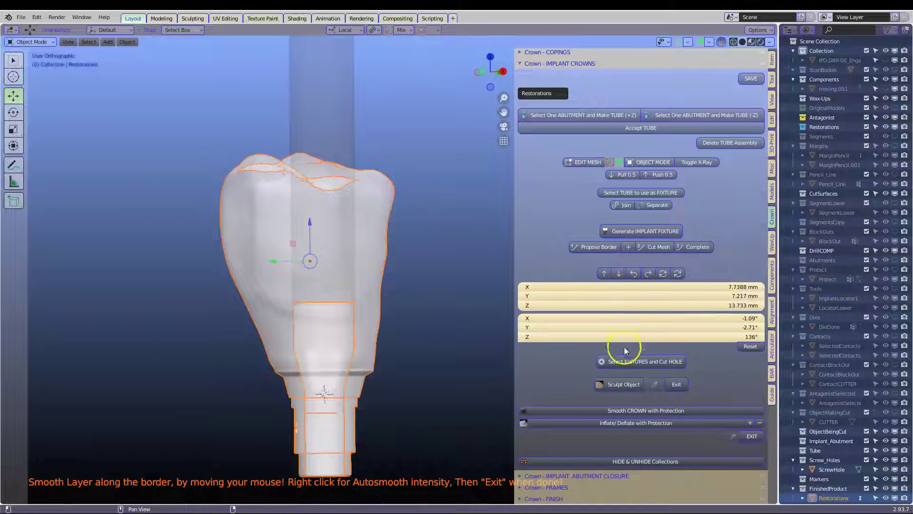
pyautogui.click(640, 361)
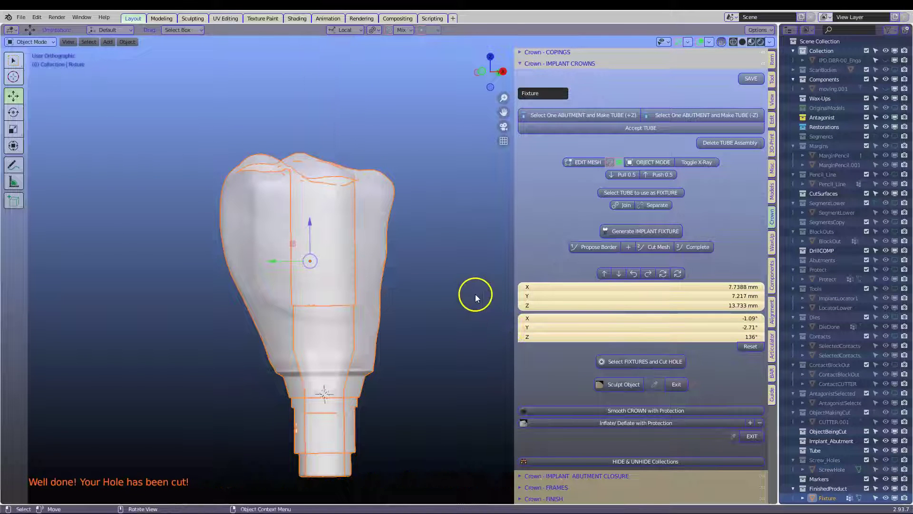
pyautogui.click(721, 44)
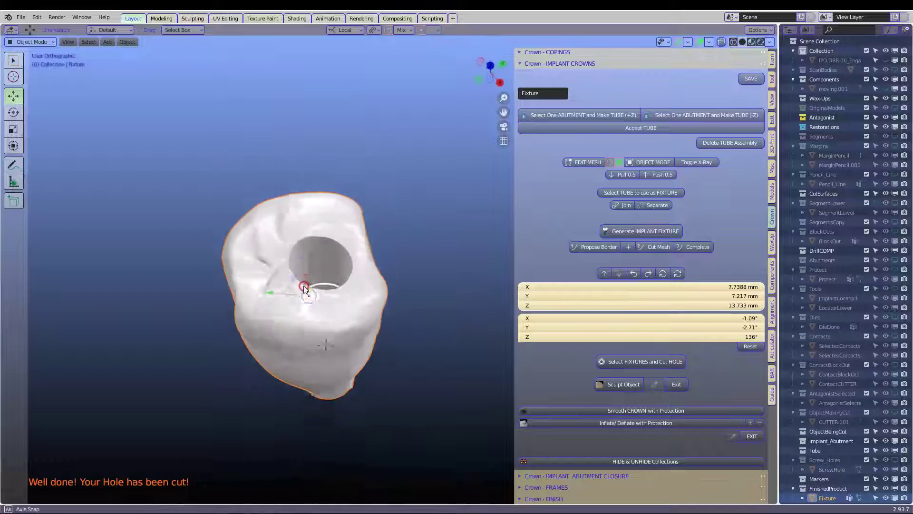